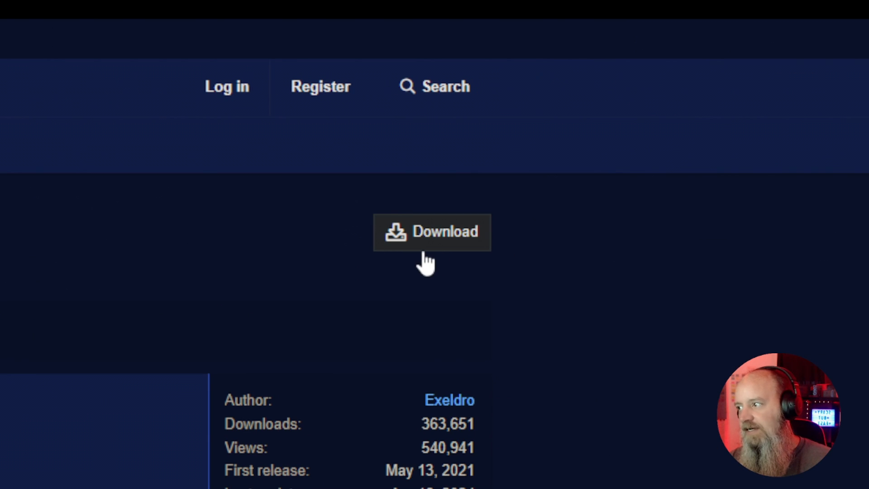
# - Download source-record-0.3.4-windows-installer.zip from the Source Record plugin page and save it to the Desktop
pyautogui.click(425, 249)
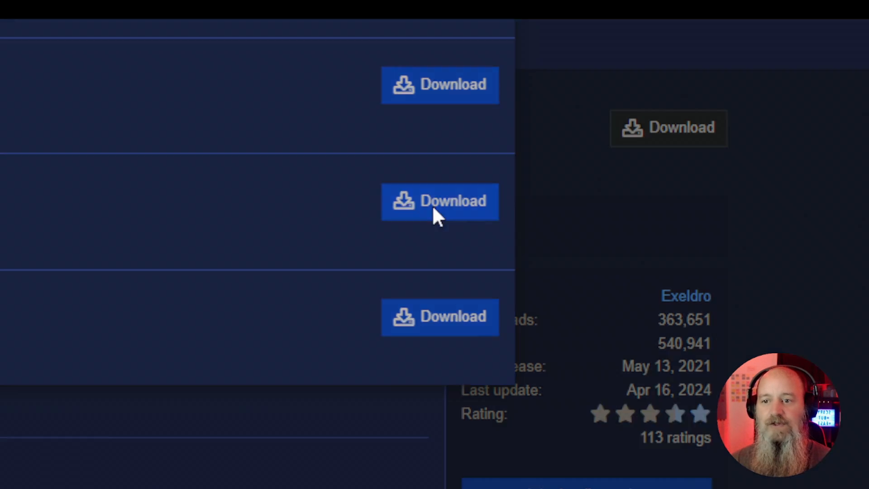
pyautogui.click(435, 213)
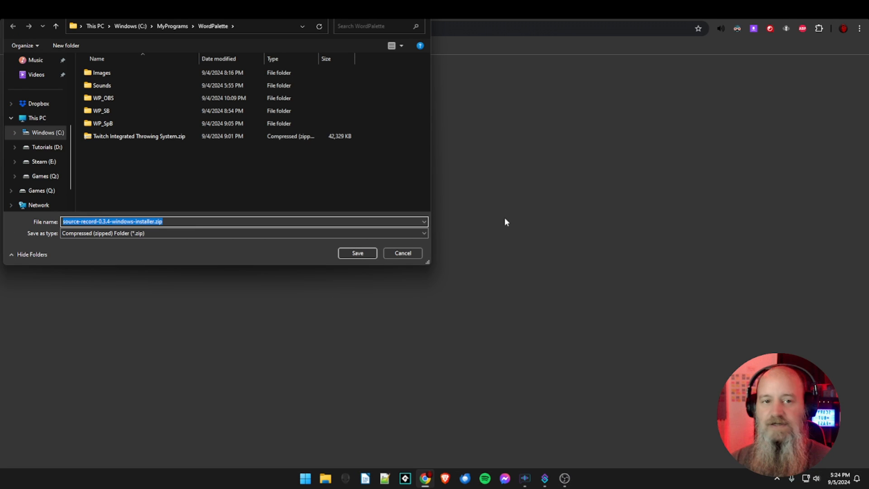
pyautogui.scroll(3, 27, 115)
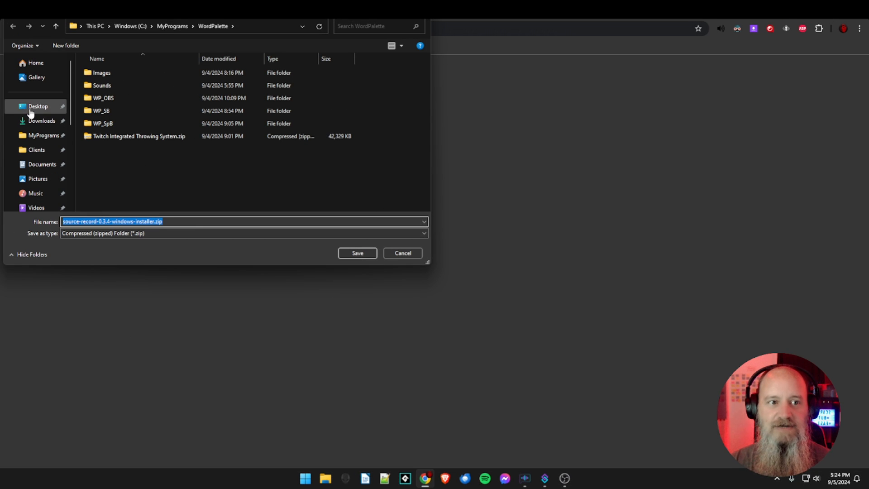
pyautogui.click(34, 107)
pyautogui.click(357, 253)
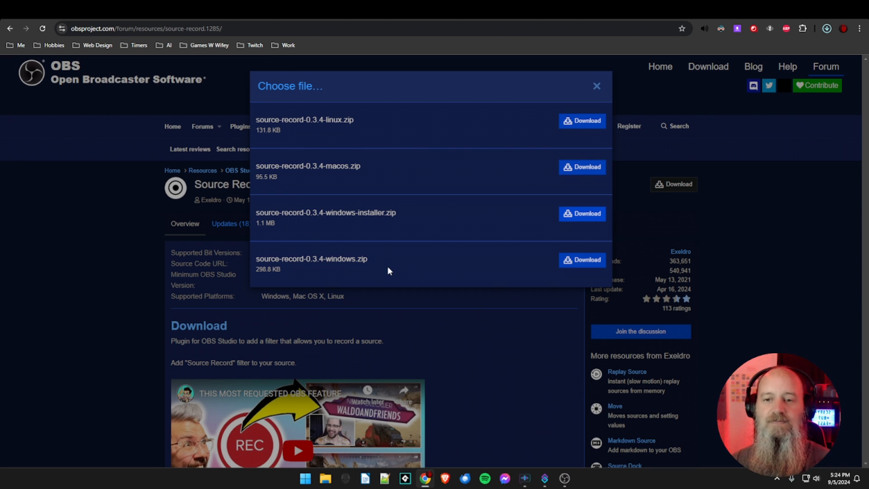
# - Download source-record-0.3.4-windows.zip to the Desktop as well, and close the file chooser and minimize the browser
pyautogui.click(573, 268)
pyautogui.click(355, 251)
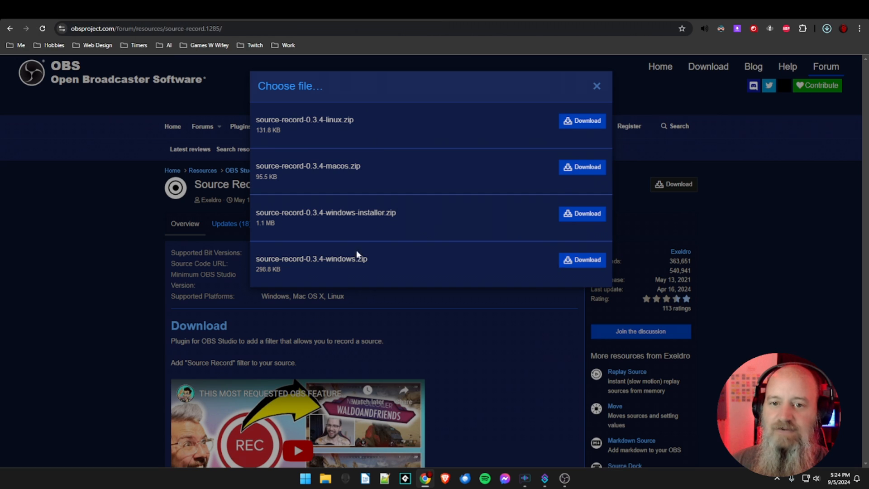
pyautogui.click(596, 86)
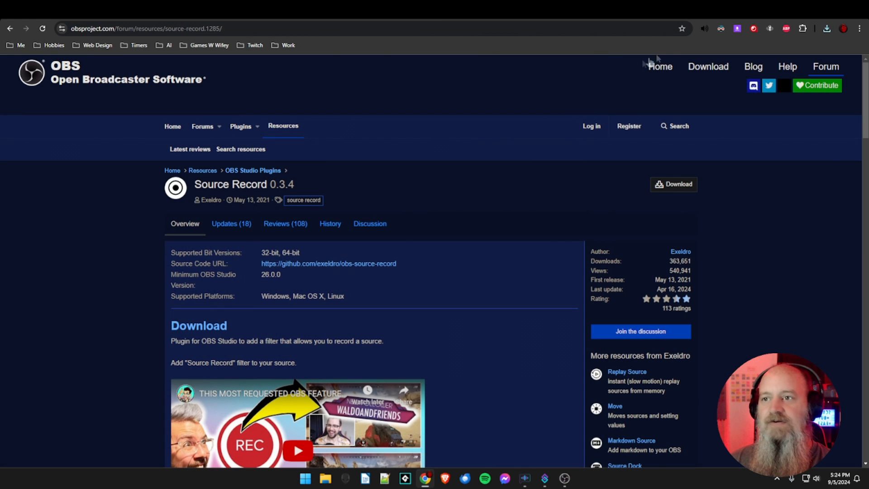
pyautogui.click(817, 9)
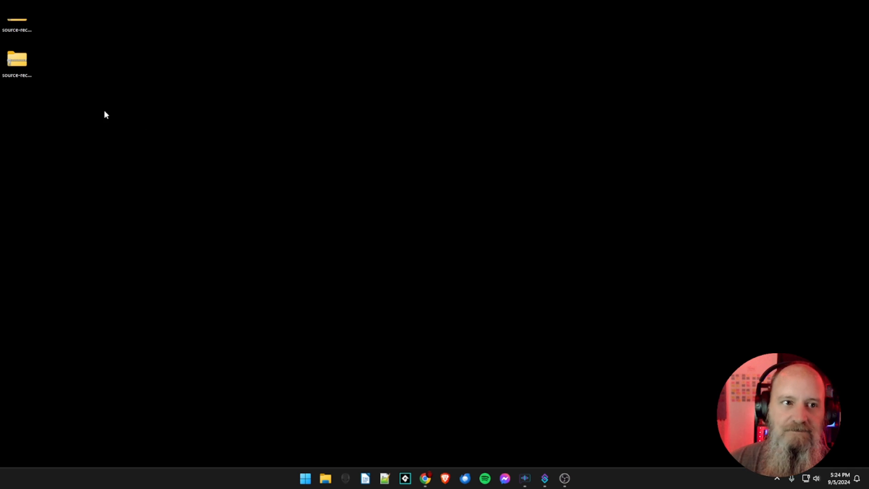
# - Move the windows-installer zip to a free area of the desktop and extract it to its default folder
pyautogui.click(24, 21)
pyautogui.click(21, 64)
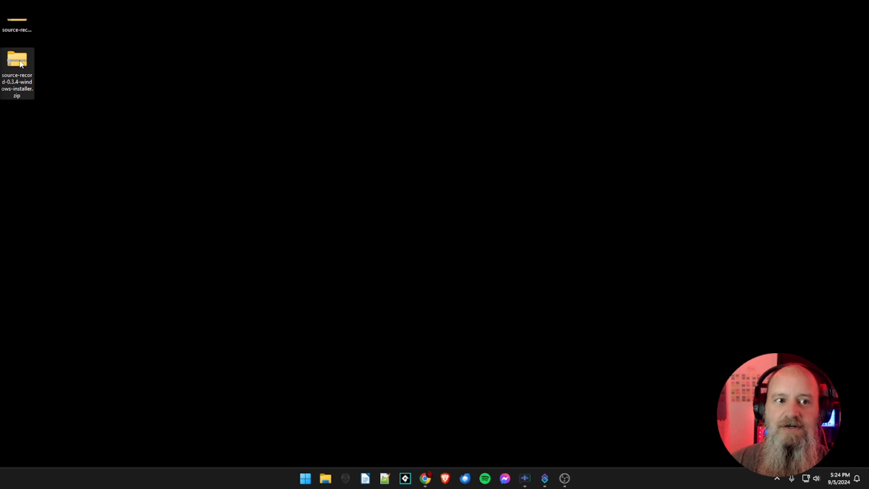
pyautogui.moveTo(21, 63); pyautogui.dragTo(262, 64)
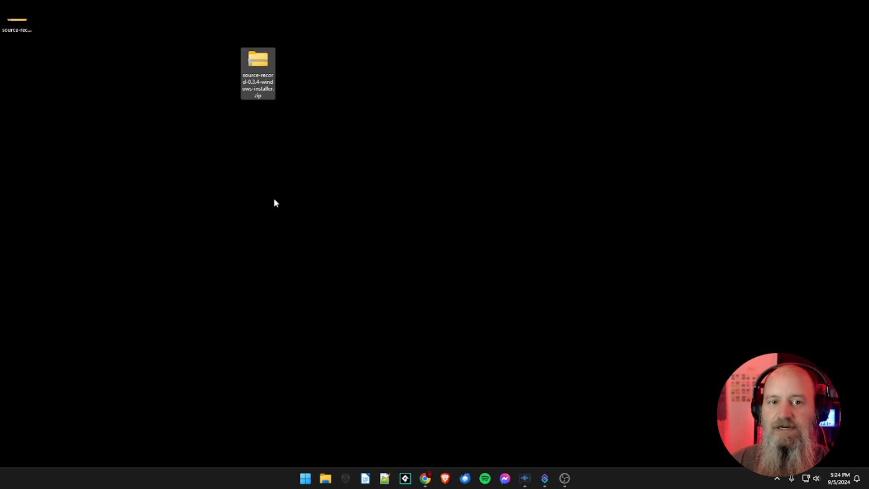
pyautogui.click(274, 199)
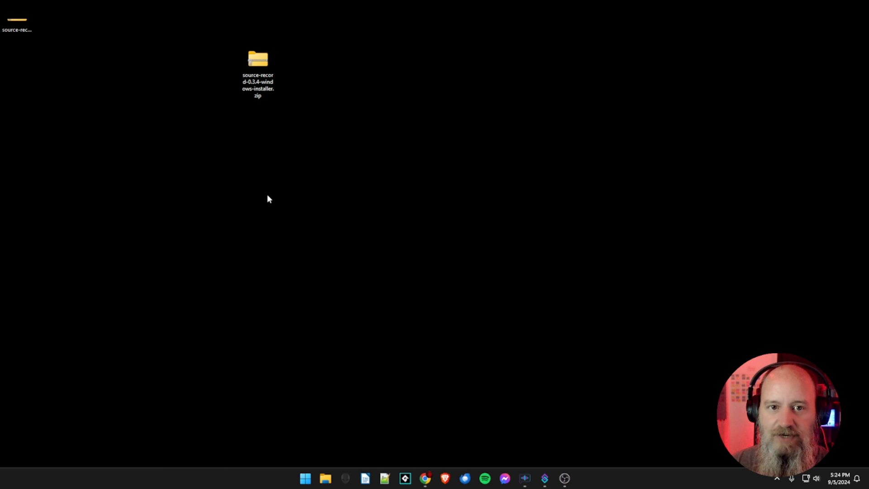
pyautogui.rightClick(259, 68)
pyautogui.click(286, 138)
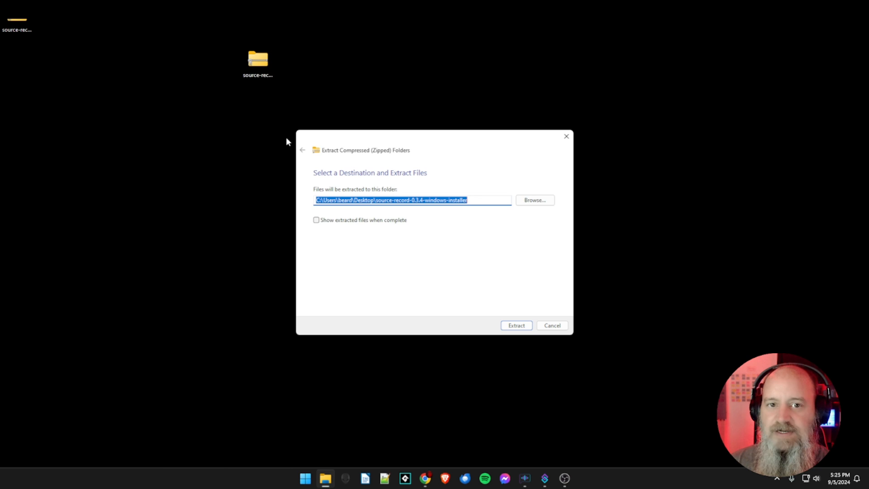
pyautogui.click(516, 325)
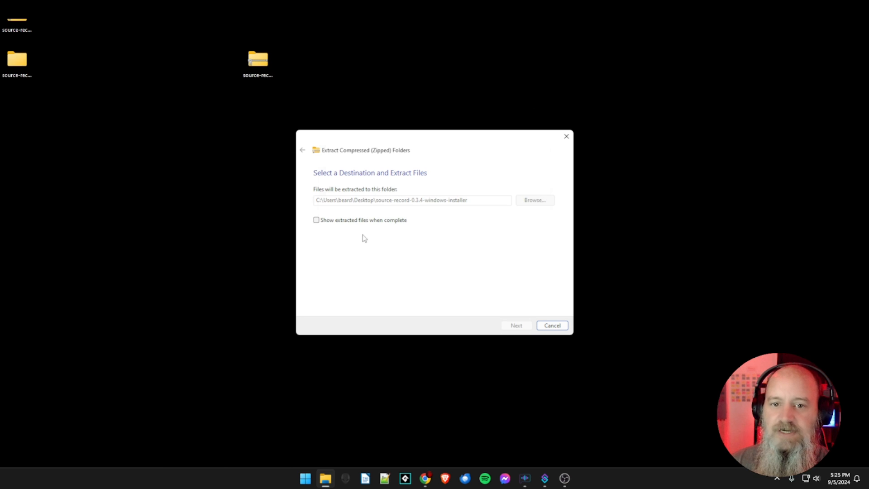
# - Place the extracted installer folder below its zip and start the Source Record 0.3.4 installation from it
pyautogui.moveTo(18, 61); pyautogui.dragTo(259, 108)
pyautogui.doubleClick(259, 107)
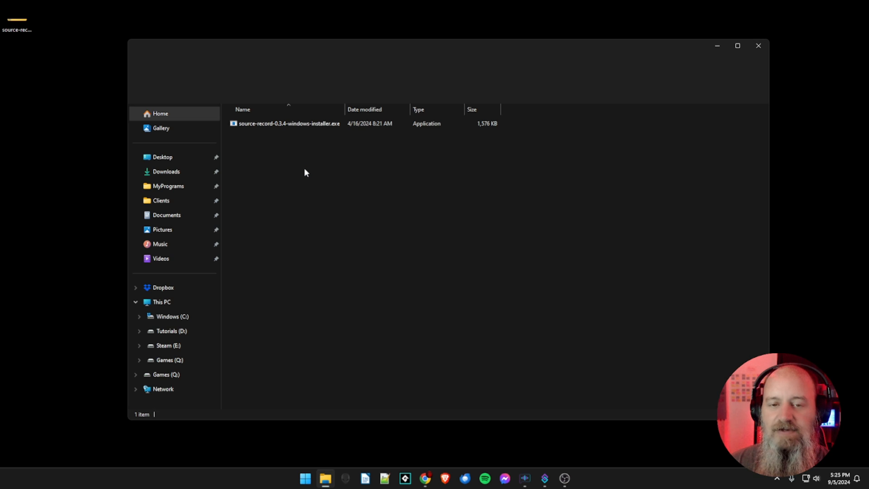
pyautogui.click(277, 131)
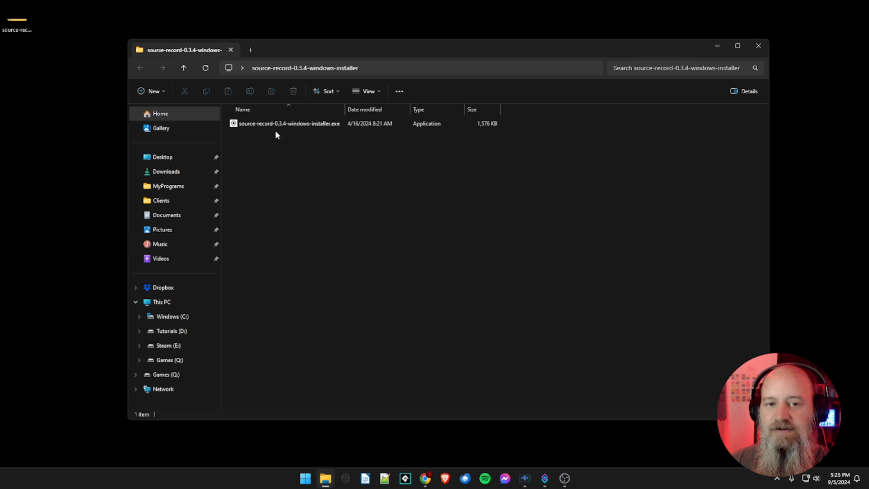
pyautogui.doubleClick(251, 124)
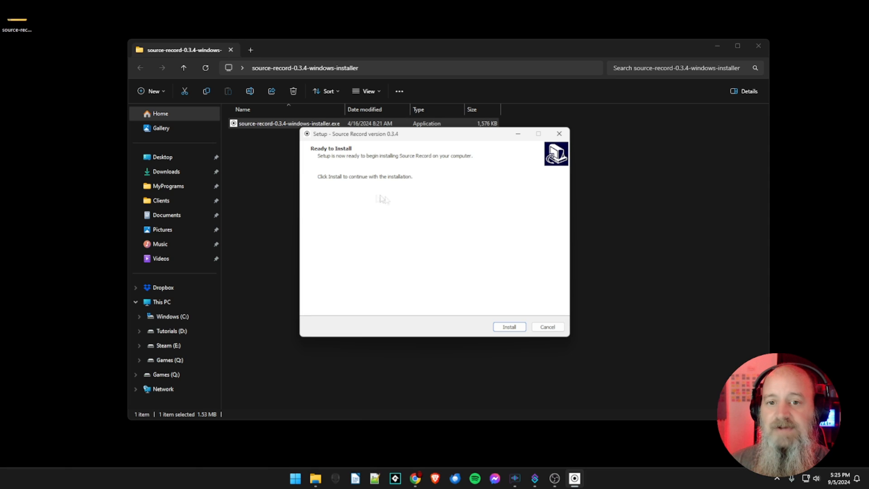
pyautogui.click(505, 328)
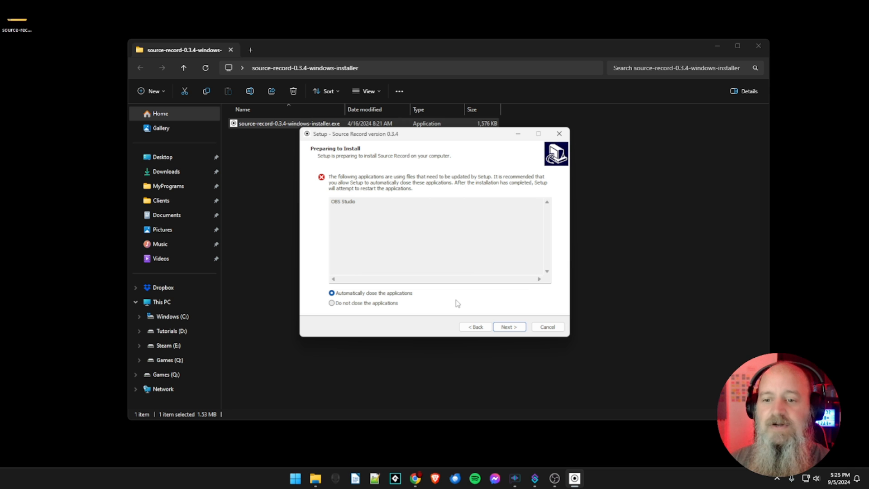
# - Exit the Source Record setup without installing and close the installer folder's window
pyautogui.click(541, 330)
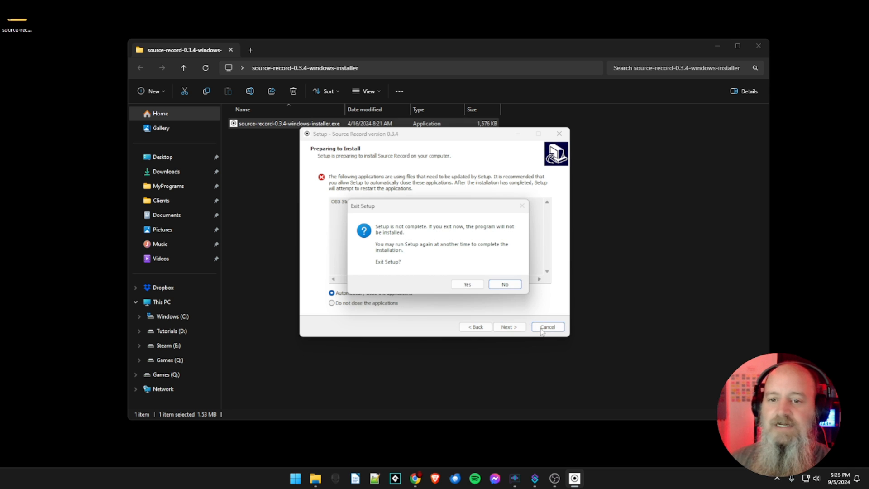
pyautogui.click(467, 285)
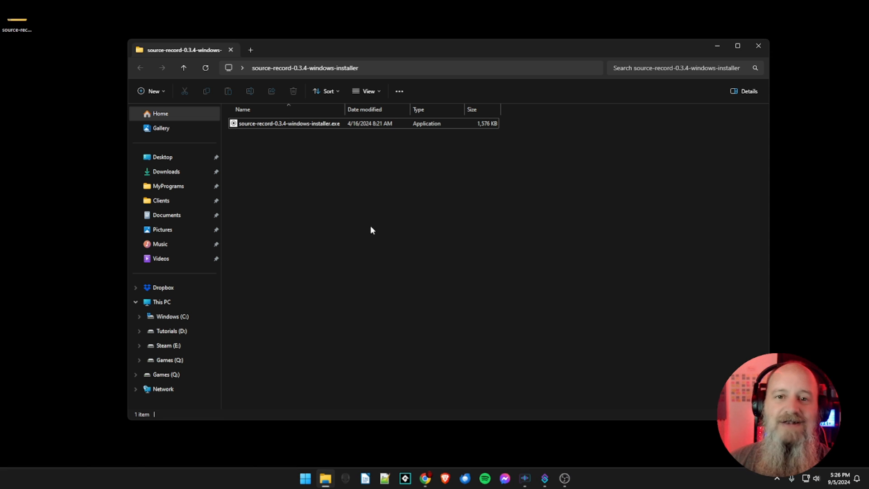
pyautogui.moveTo(683, 54); pyautogui.dragTo(665, 54)
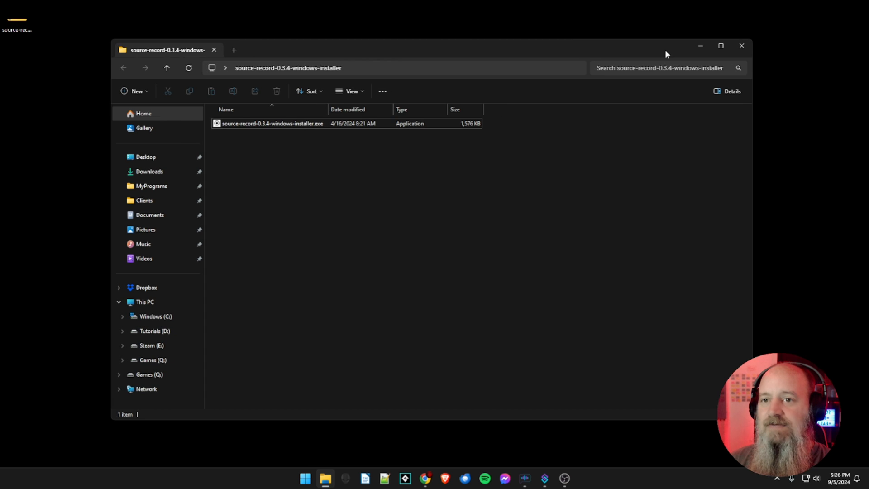
pyautogui.click(747, 47)
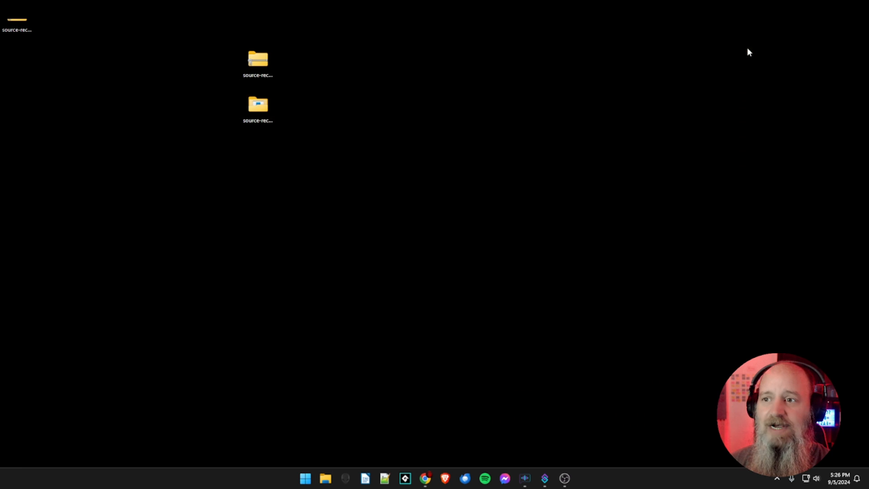
# - Move the installer zip and folder back to the desktop's edge and bring source-record-0.3.4-windows.zip out to the free area
pyautogui.moveTo(320, 174); pyautogui.dragTo(31, 66)
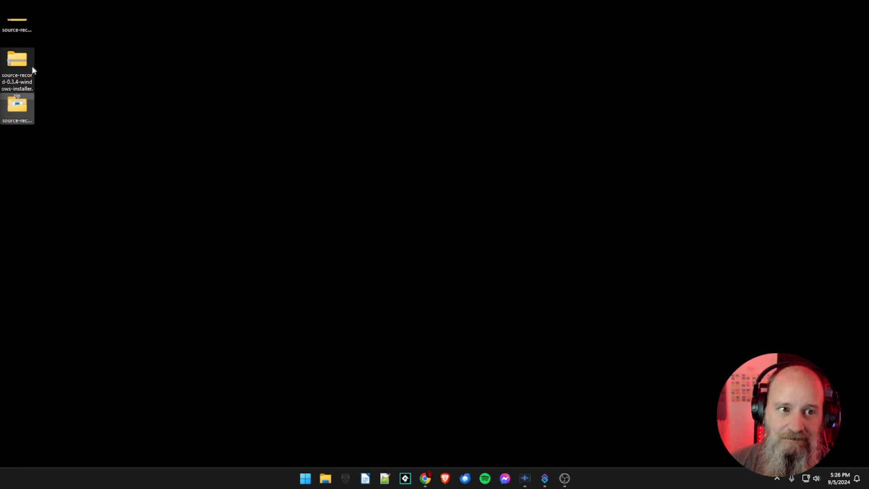
pyautogui.rightClick(19, 22)
pyautogui.press('Escape')
pyautogui.moveTo(125, 21); pyautogui.dragTo(260, 68)
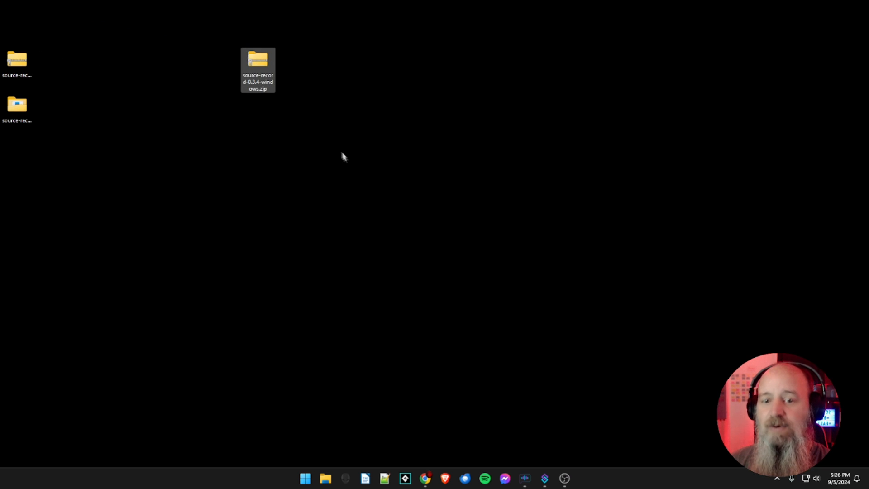
pyautogui.click(360, 263)
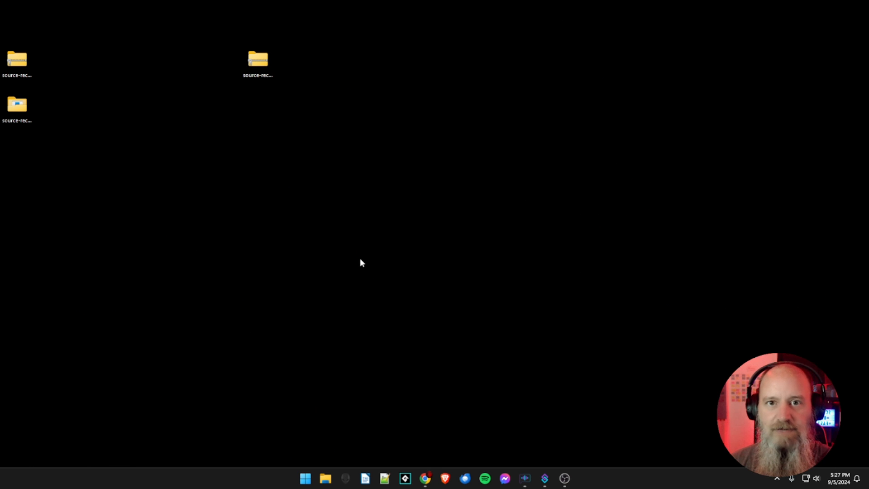
# - Switch to OBS Studio to look at the portable-mode setup, and minimize it
pyautogui.moveTo(566, 483)
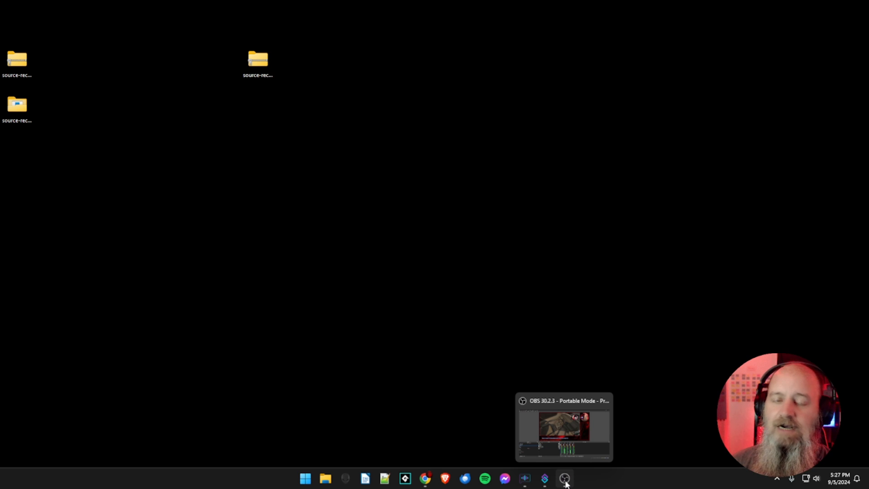
pyautogui.click(565, 481)
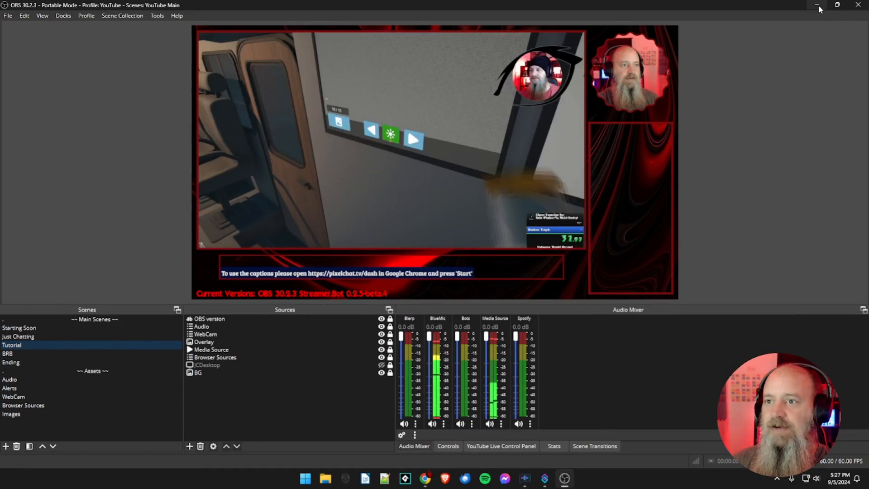
pyautogui.click(816, 5)
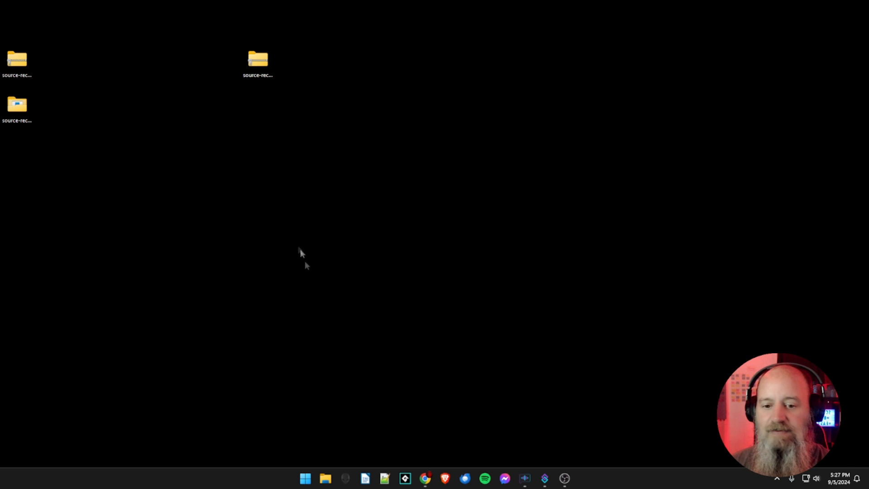
# - Open the portable OBS folder MyPrograms\YouTube\OBS_YT in File Explorer and shift its window aside to uncover the desktop zip
pyautogui.click(329, 478)
pyautogui.click(155, 192)
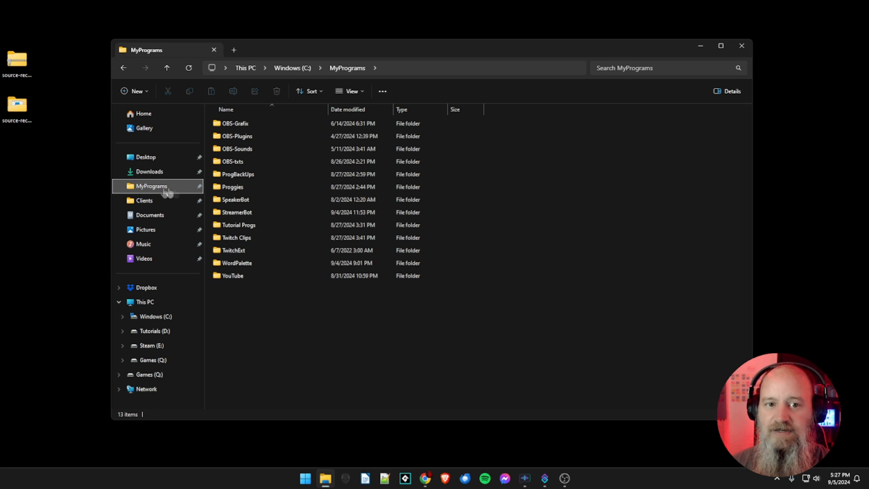
pyautogui.doubleClick(240, 277)
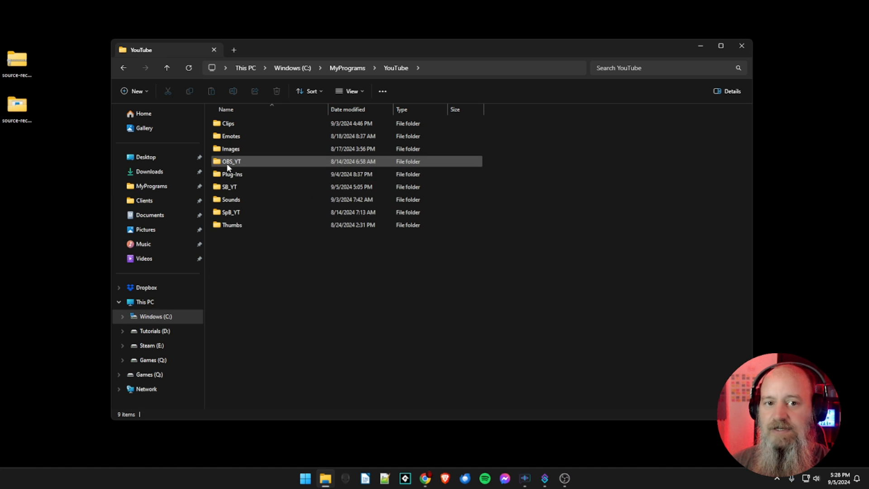
pyautogui.doubleClick(227, 162)
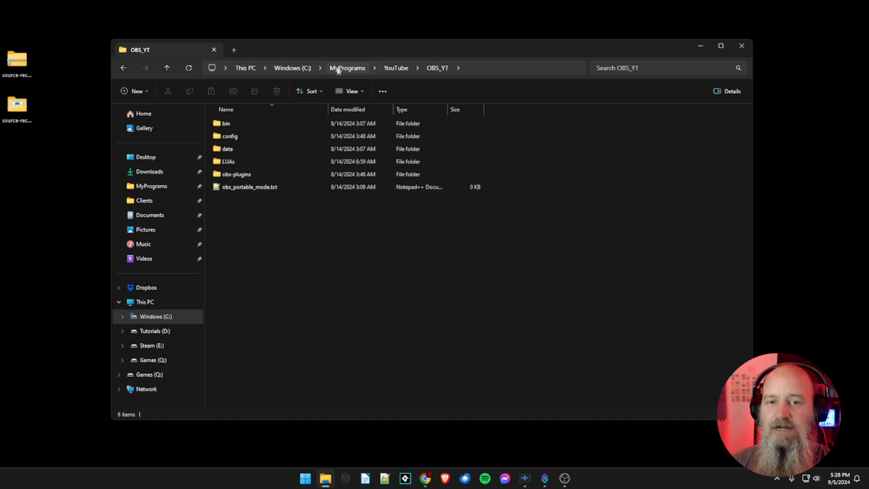
pyautogui.moveTo(342, 55); pyautogui.dragTo(503, 56)
# - Extract source-record-0.3.4-windows.zip to its default desktop folder and place the extracted folder below the zip
pyautogui.moveTo(257, 62); pyautogui.dragTo(192, 65)
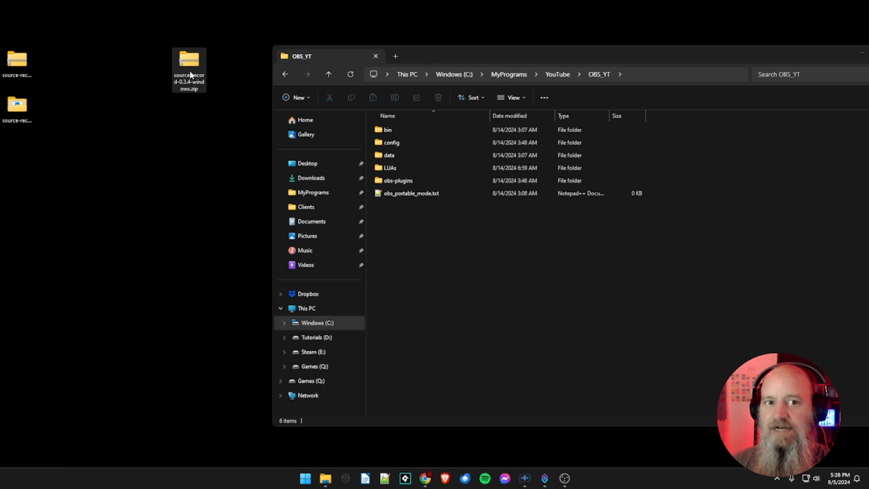
pyautogui.rightClick(191, 68)
pyautogui.click(213, 137)
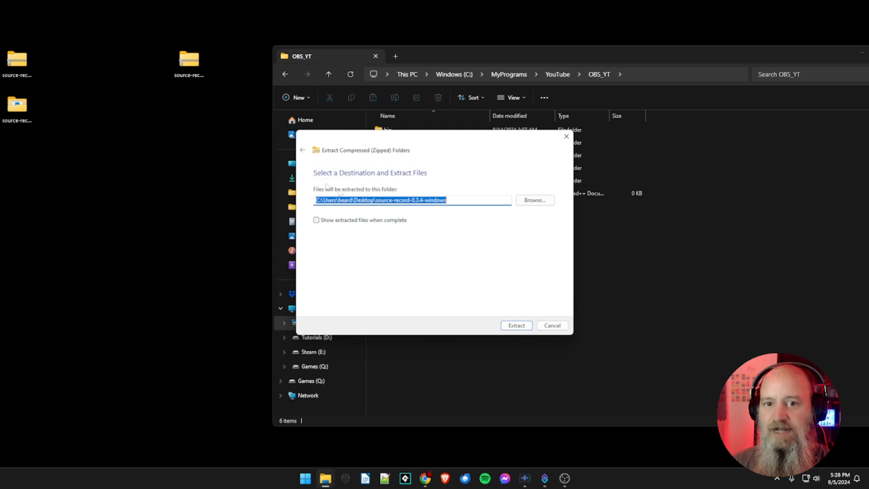
pyautogui.click(510, 326)
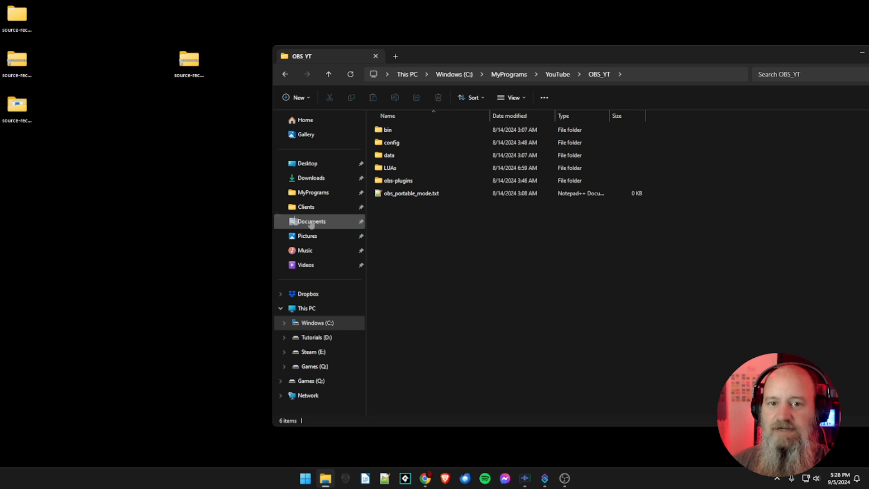
pyautogui.moveTo(25, 22); pyautogui.dragTo(190, 120)
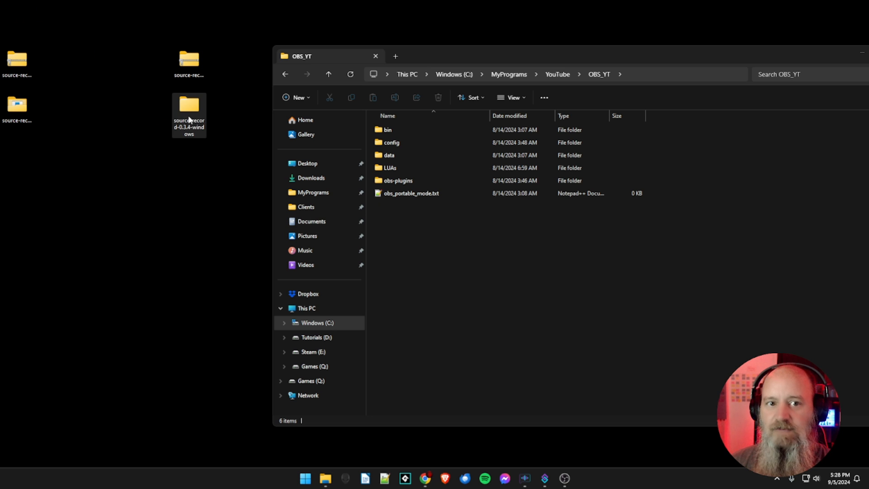
# - Open the extracted source-record-0.3.4-windows folder in its own window and show its contents as small icons
pyautogui.doubleClick(189, 114)
pyautogui.moveTo(447, 59); pyautogui.dragTo(287, 61)
pyautogui.hotkey('ctrl', 'shift', '5')
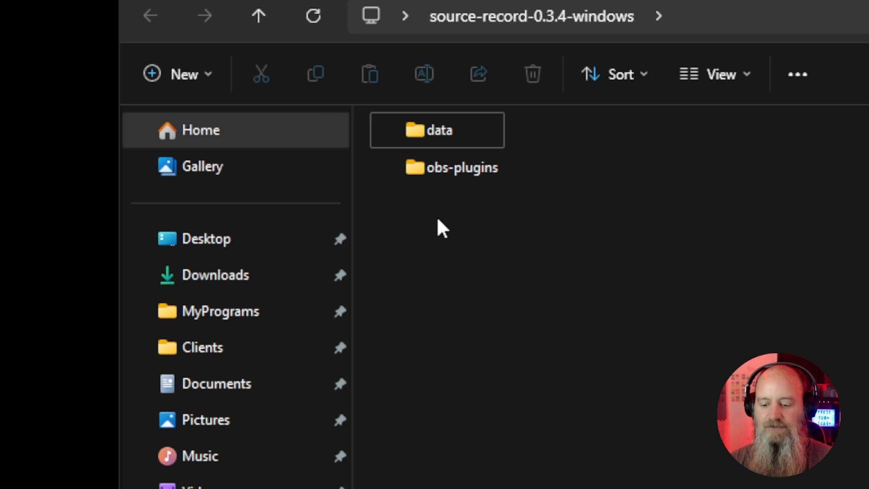
pyautogui.hotkey('ctrl', 'shift', '4')
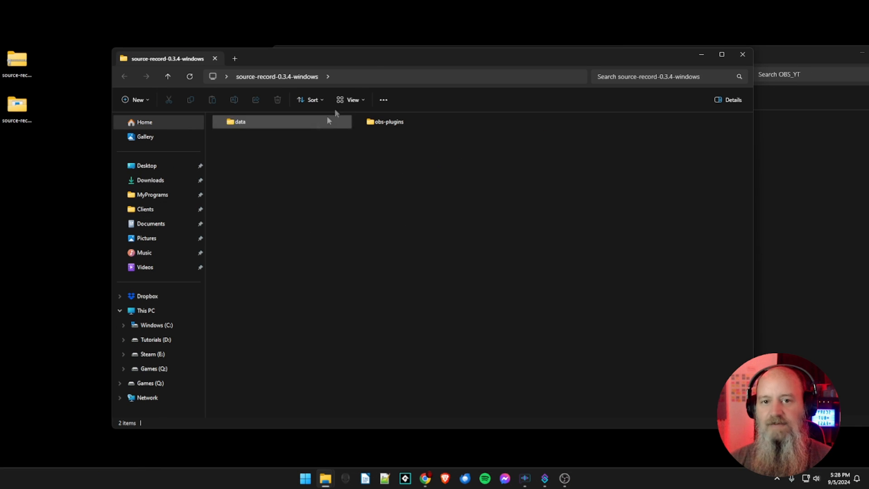
# - Move the data and obs-plugins folders from the extracted plugin folder into OBS_YT, replacing existing files, and cancel the administrator permission request
pyautogui.moveTo(387, 58); pyautogui.dragTo(318, 44)
pyautogui.click(705, 126)
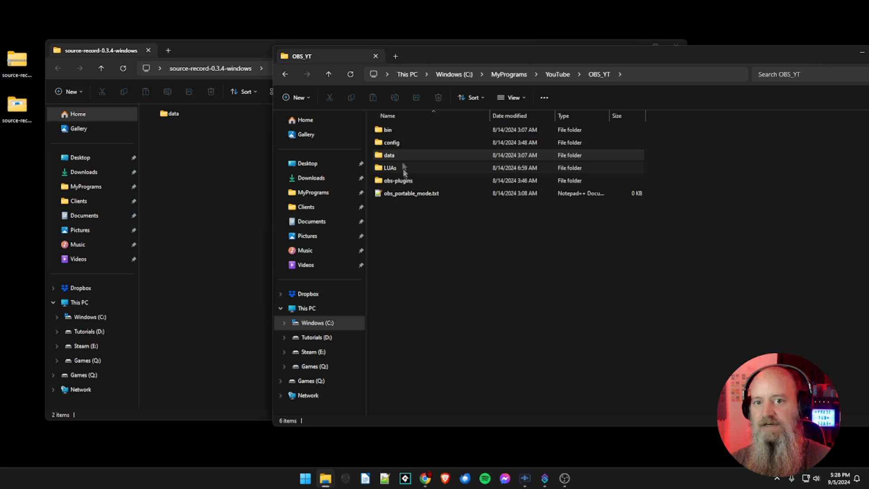
pyautogui.moveTo(398, 180); pyautogui.dragTo(233, 165)
pyautogui.moveTo(317, 136); pyautogui.dragTo(728, 324)
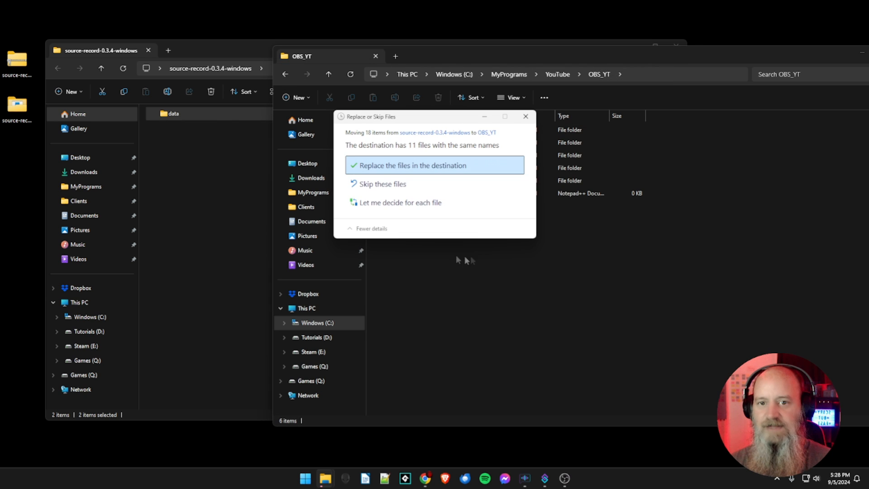
pyautogui.click(412, 165)
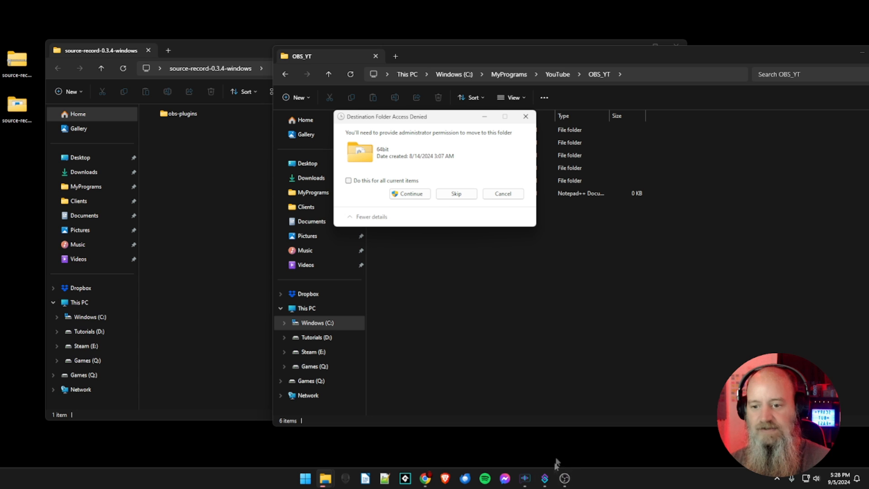
pyautogui.click(499, 194)
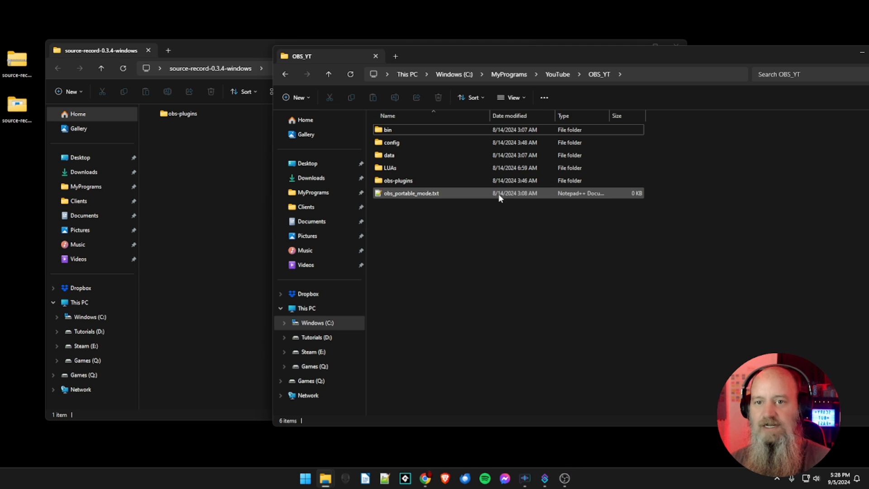
# - Close OBS Studio and move the remaining obs-plugins folder from the extracted plugin folder into OBS_YT
pyautogui.click(565, 478)
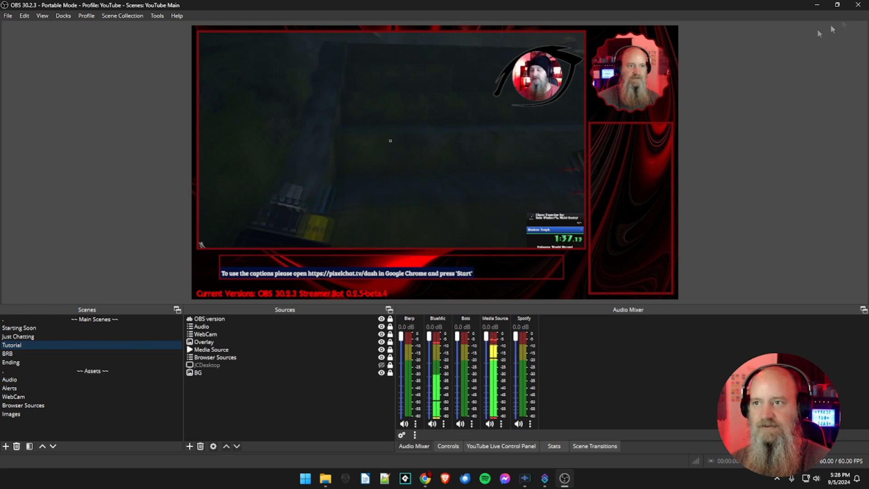
pyautogui.click(858, 5)
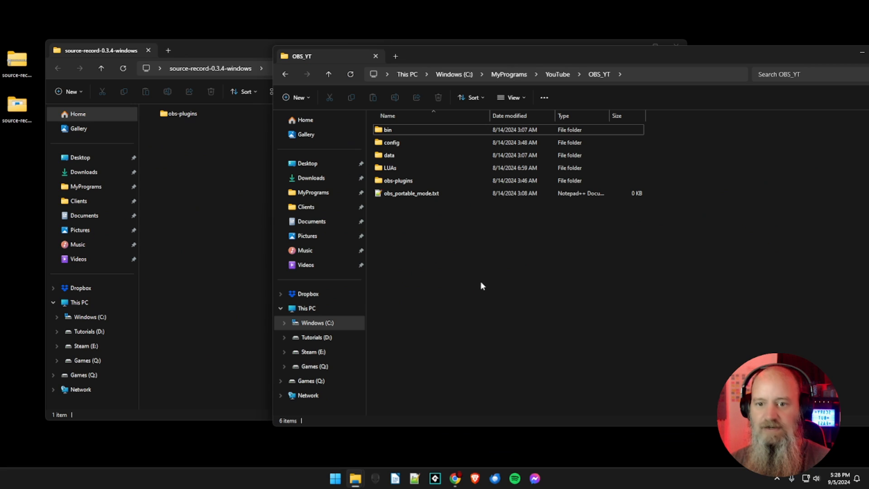
pyautogui.moveTo(179, 113); pyautogui.dragTo(468, 282)
pyautogui.click(407, 176)
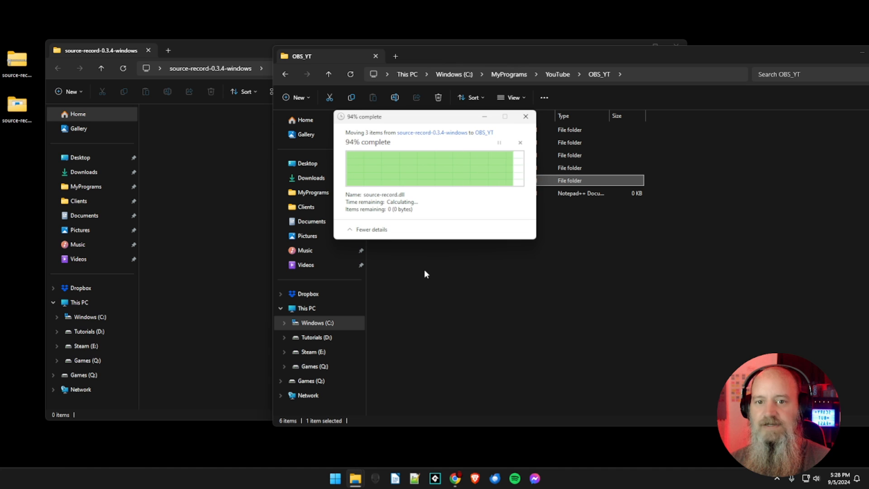
# - Close the extracted source-record-0.3.4-windows folder window and open obs-plugins\64bit inside OBS_YT to check its files
pyautogui.click(182, 196)
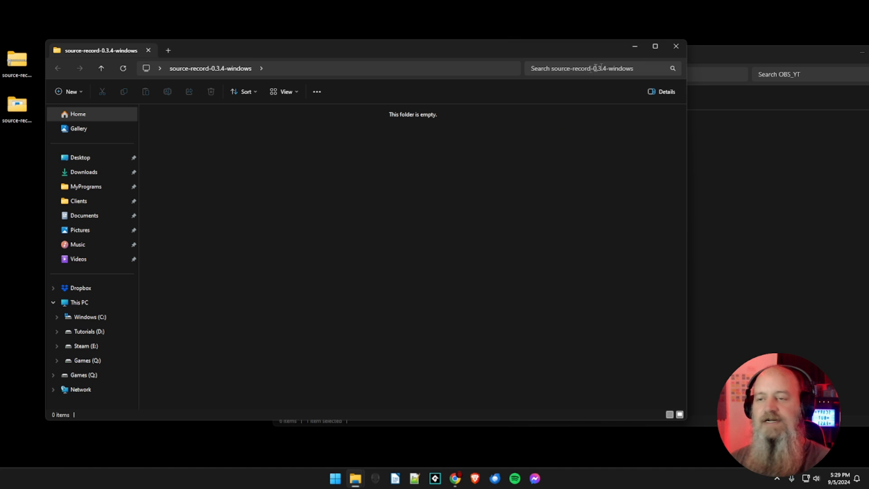
pyautogui.click(676, 47)
pyautogui.moveTo(674, 45); pyautogui.dragTo(612, 54)
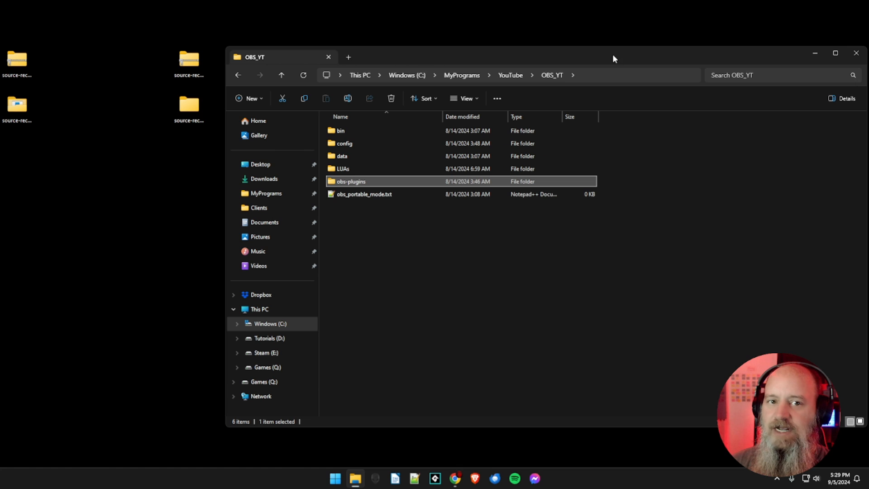
pyautogui.doubleClick(351, 182)
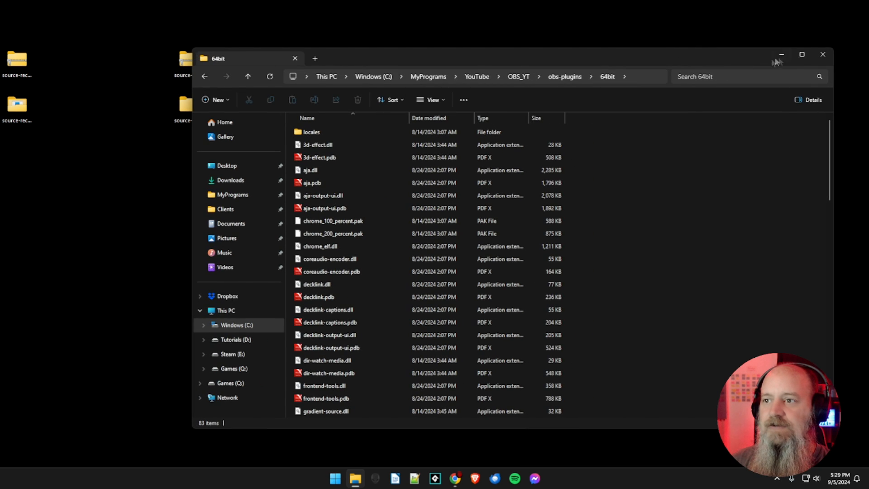
# - Put away the 64bit folder window and delete all source-record archives and folders from the desktop
pyautogui.click(815, 53)
pyautogui.moveTo(281, 167); pyautogui.dragTo(27, 49)
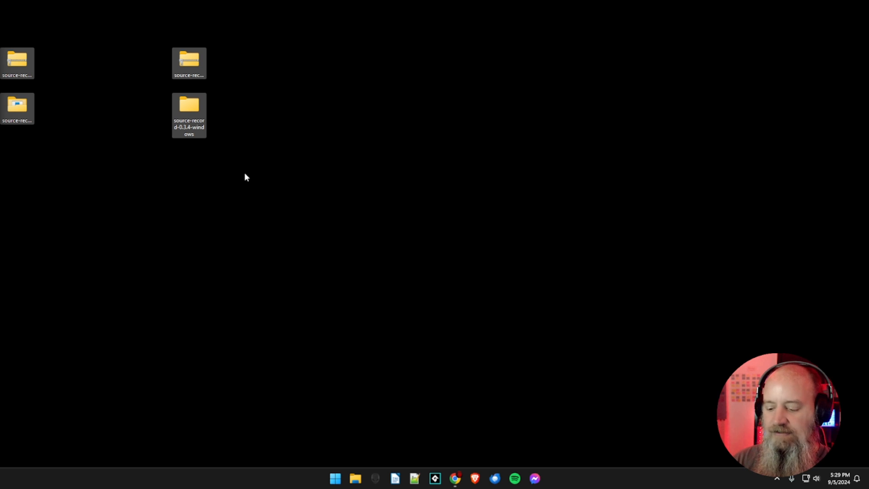
pyautogui.press('Delete')
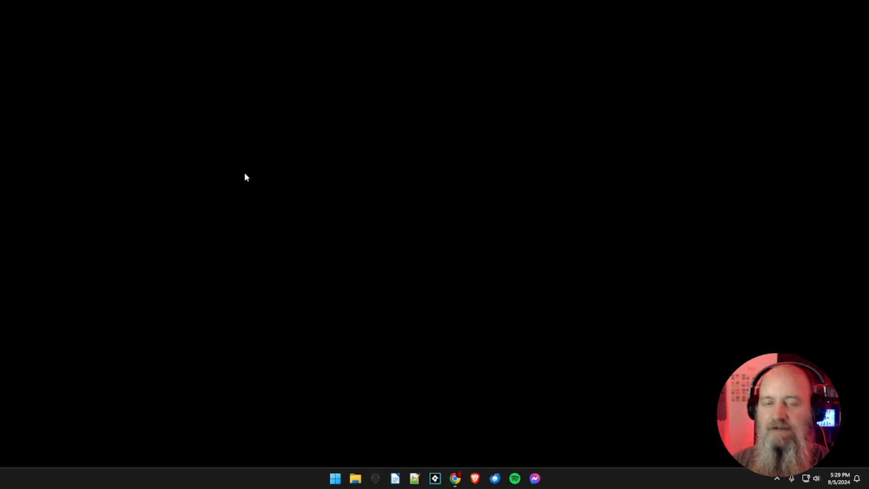
# - Launch the portable OBS_YT installation from the pinned Streaming app group
pyautogui.click(331, 481)
pyautogui.click(326, 210)
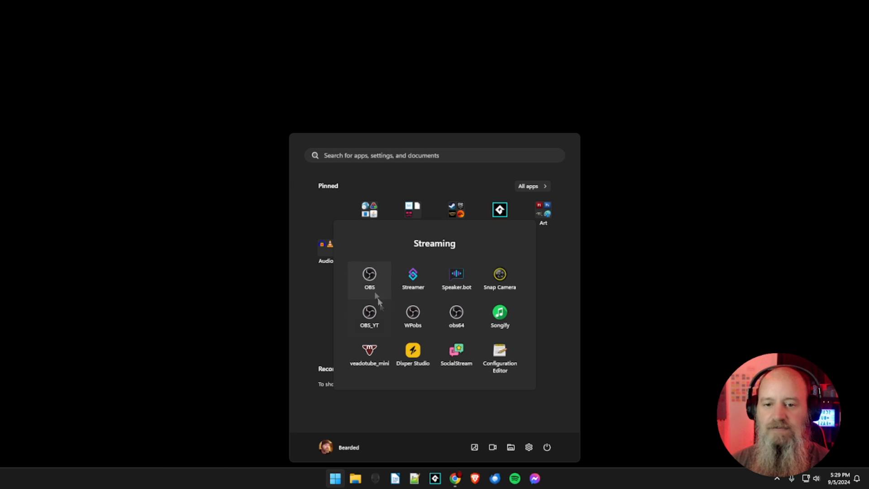
pyautogui.click(370, 324)
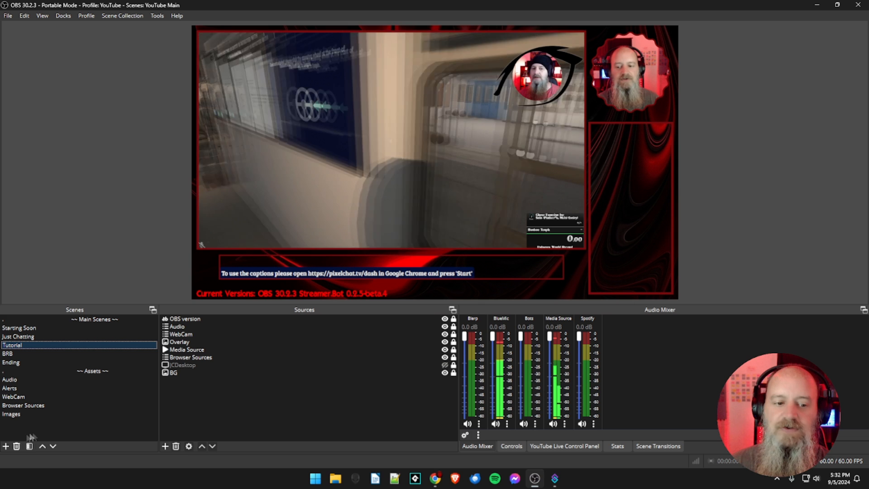
# - Add a new scene named Clips
pyautogui.click(6, 446)
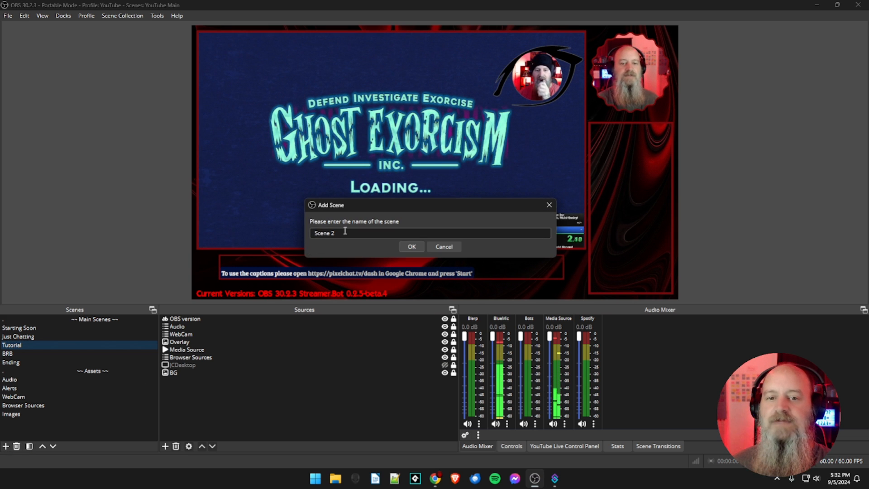
pyautogui.write('Clips')
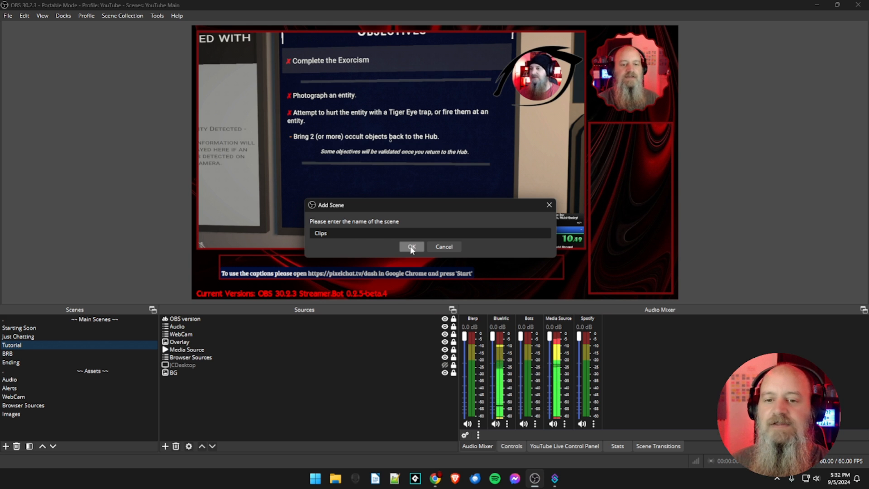
pyautogui.click(411, 247)
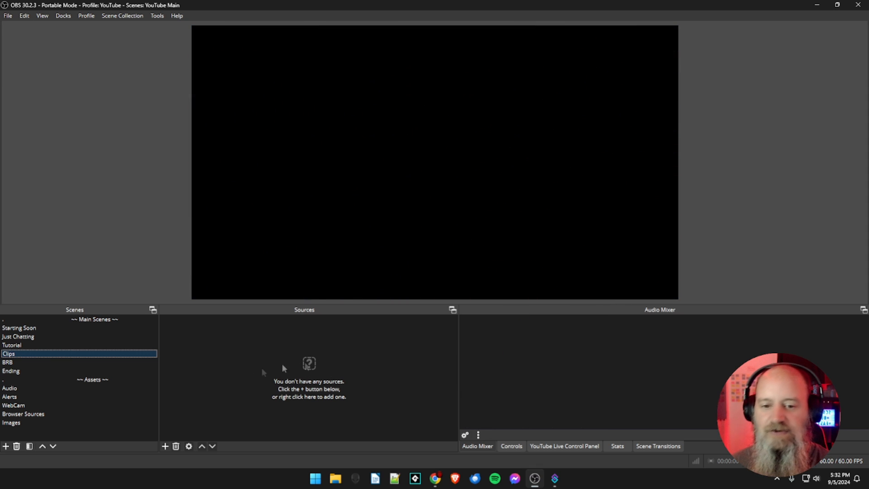
# - Add the existing BlueMic audio input capture as a source in the Clips scene
pyautogui.click(164, 447)
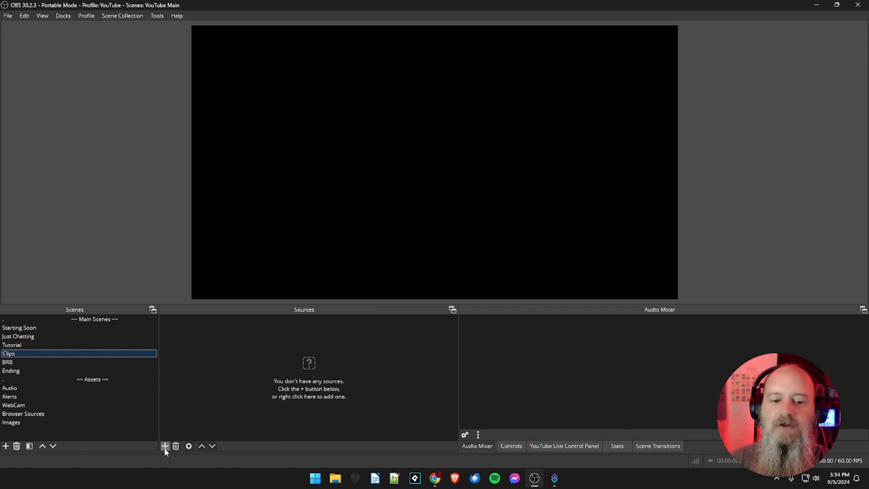
pyautogui.click(165, 446)
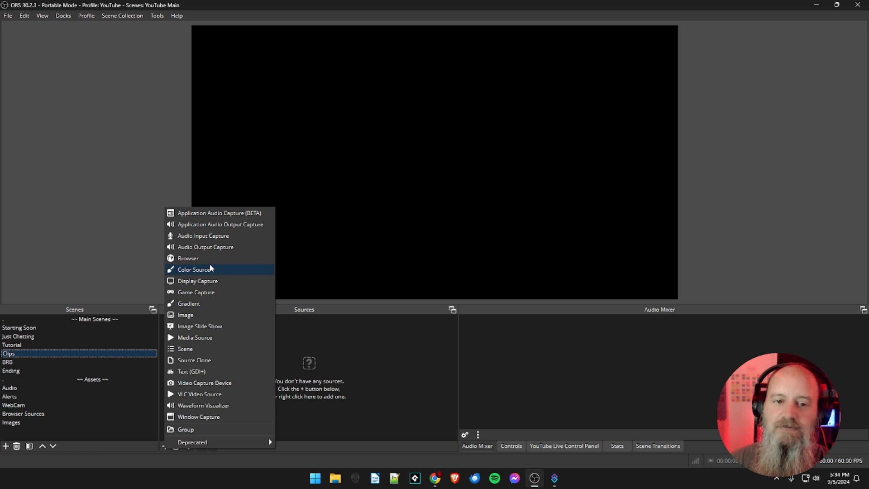
pyautogui.click(209, 236)
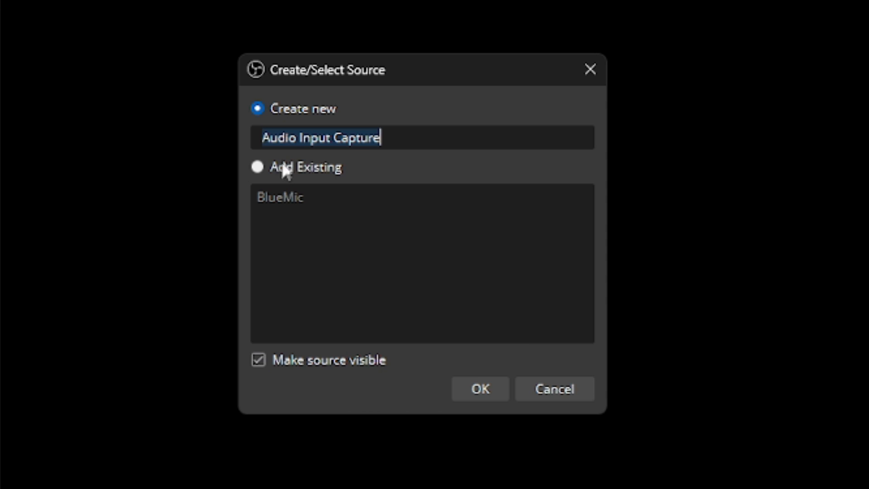
pyautogui.click(259, 167)
pyautogui.click(284, 206)
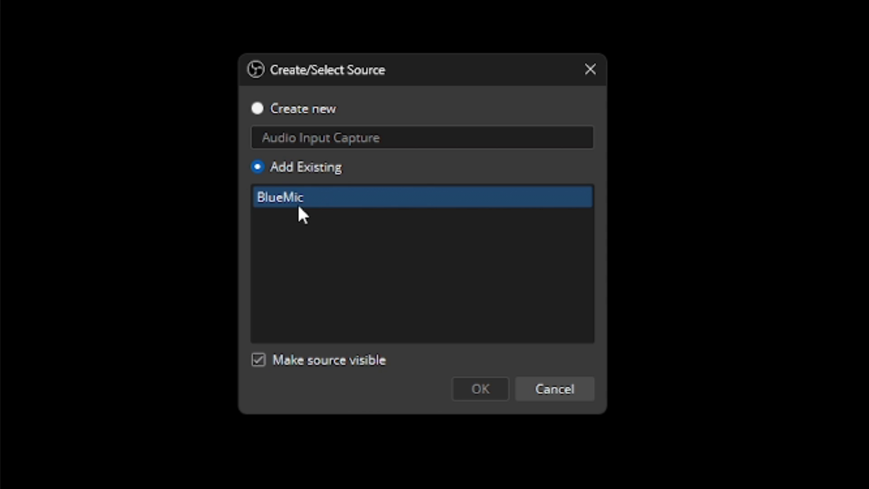
pyautogui.click(297, 203)
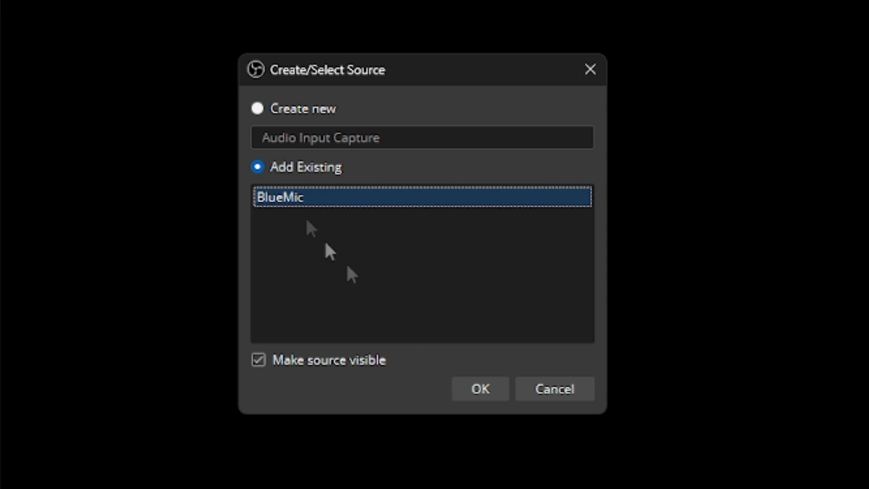
pyautogui.click(466, 390)
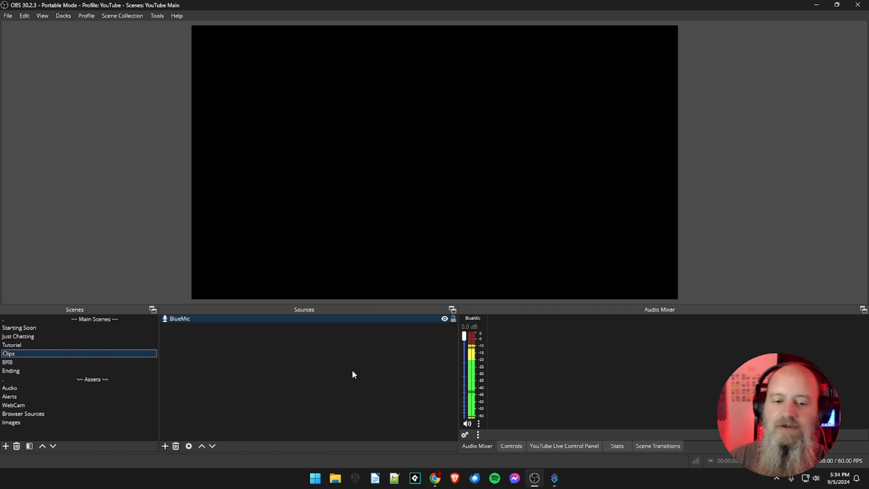
# - Add the existing media source named Media Source to the Clips scene
pyautogui.click(165, 446)
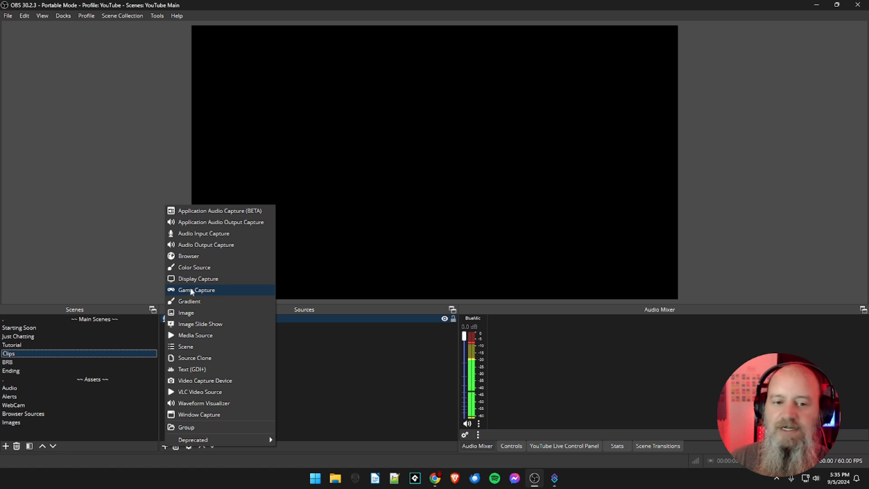
pyautogui.click(191, 337)
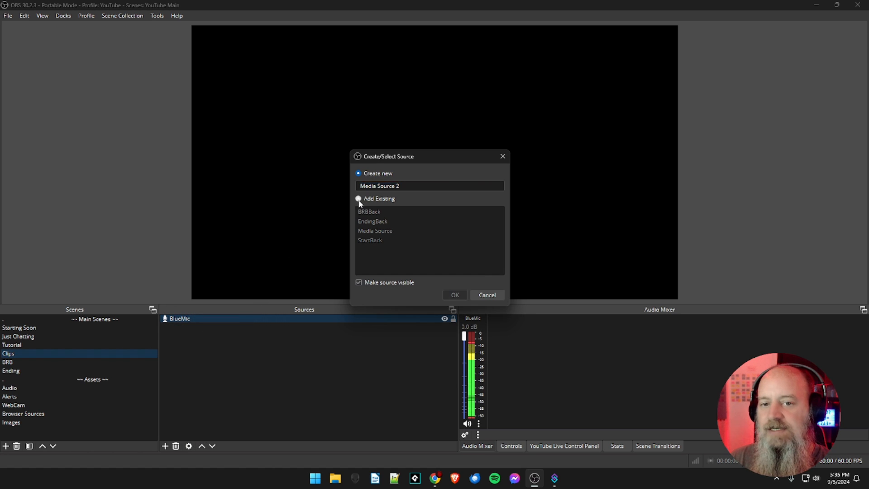
pyautogui.click(371, 240)
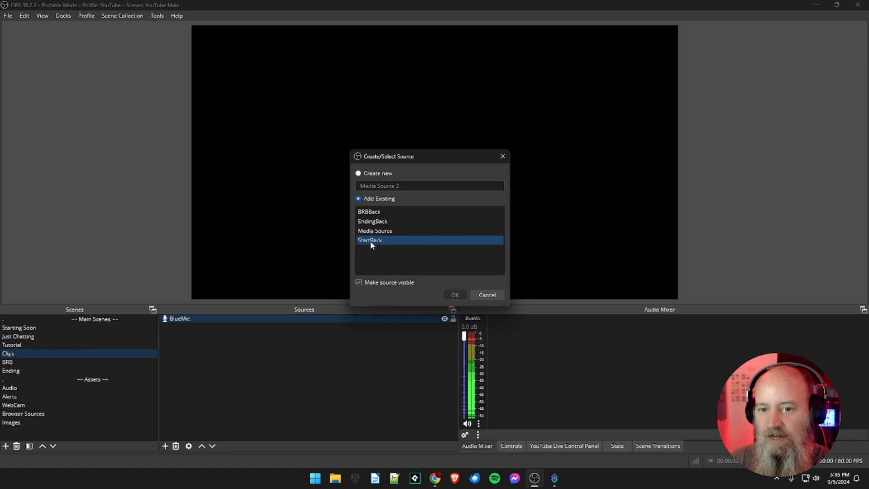
pyautogui.click(373, 232)
pyautogui.click(455, 295)
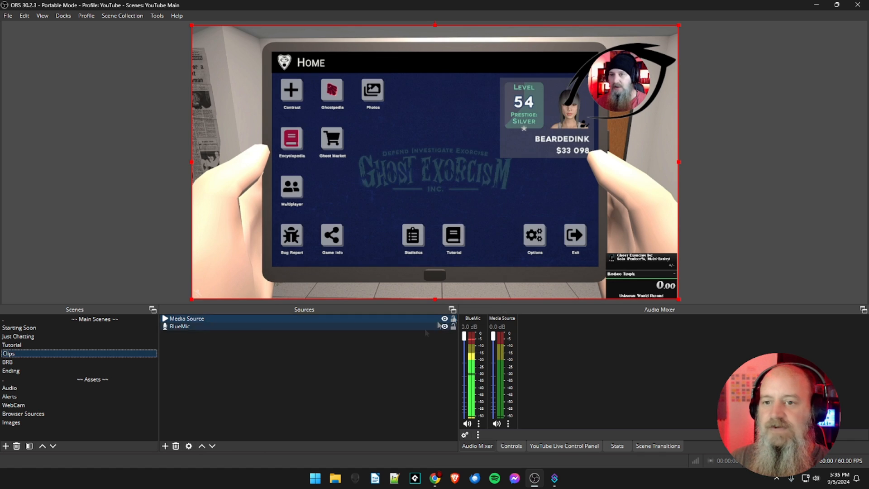
# - Shrink the media source and place it about 66 px from the canvas's left edge and 116 px from its top, then deselect it
pyautogui.moveTo(677, 298); pyautogui.dragTo(460, 212)
pyautogui.moveTo(441, 192); pyautogui.dragTo(457, 221)
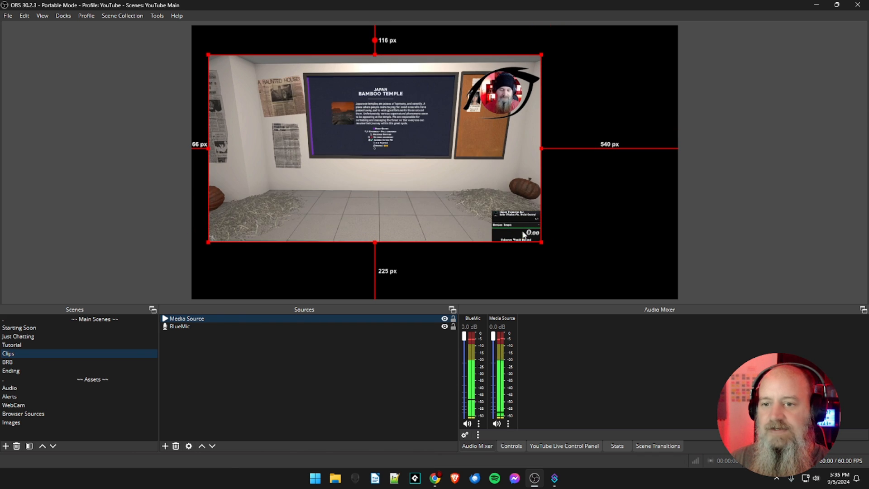
pyautogui.moveTo(535, 241); pyautogui.dragTo(537, 243)
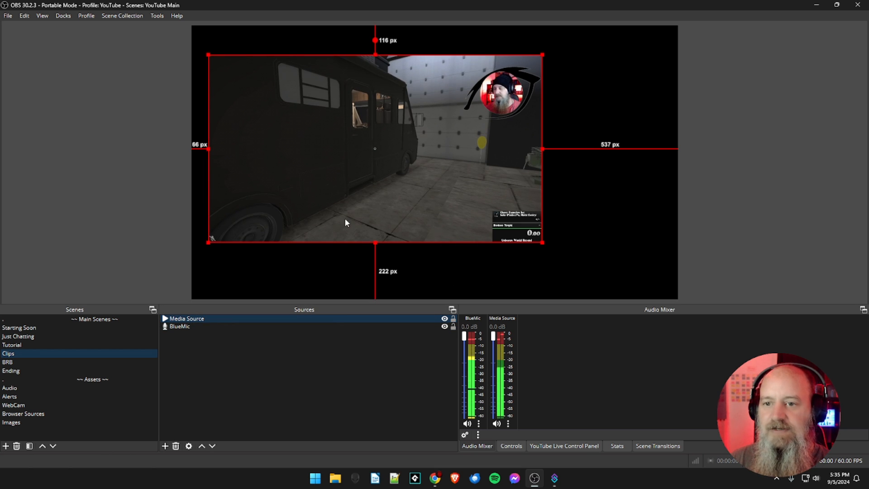
pyautogui.click(270, 375)
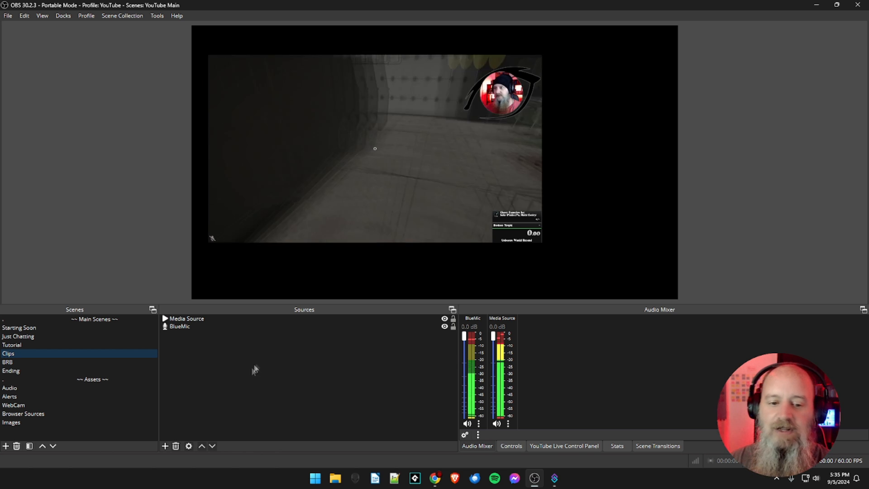
# - Add the existing LogiCam video capture device to the Clips scene and shrink it into the canvas's upper-right corner, about 1143 px from the left edge
pyautogui.click(166, 446)
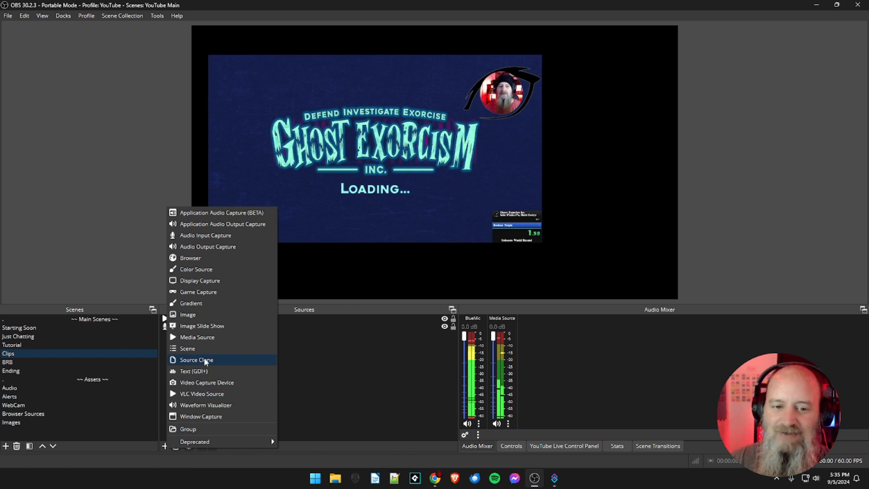
pyautogui.click(199, 385)
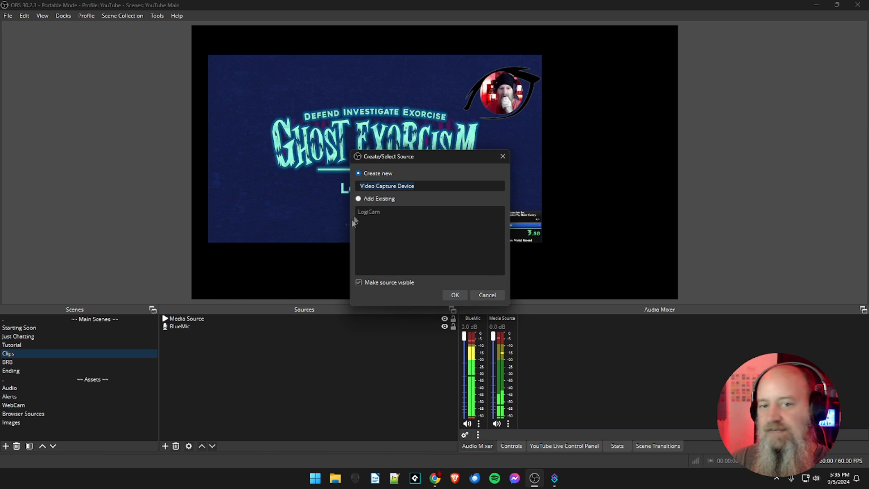
pyautogui.click(357, 198)
pyautogui.click(369, 212)
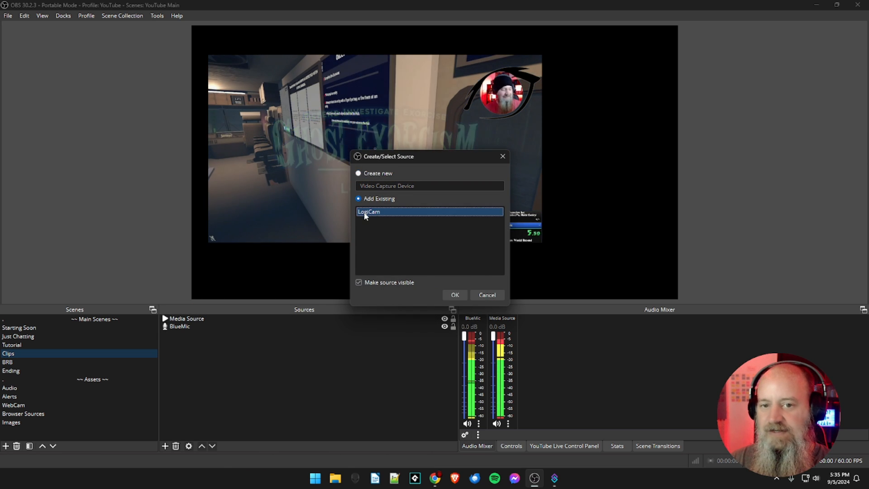
pyautogui.click(448, 295)
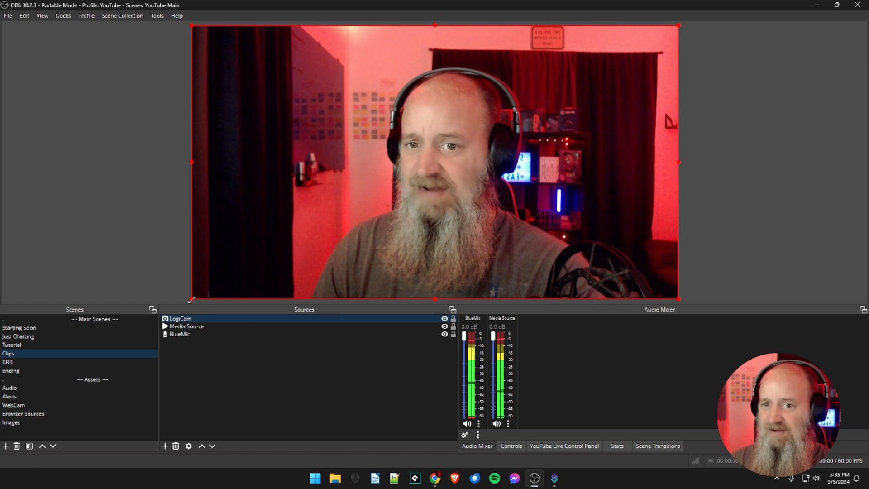
pyautogui.moveTo(196, 299); pyautogui.dragTo(583, 135)
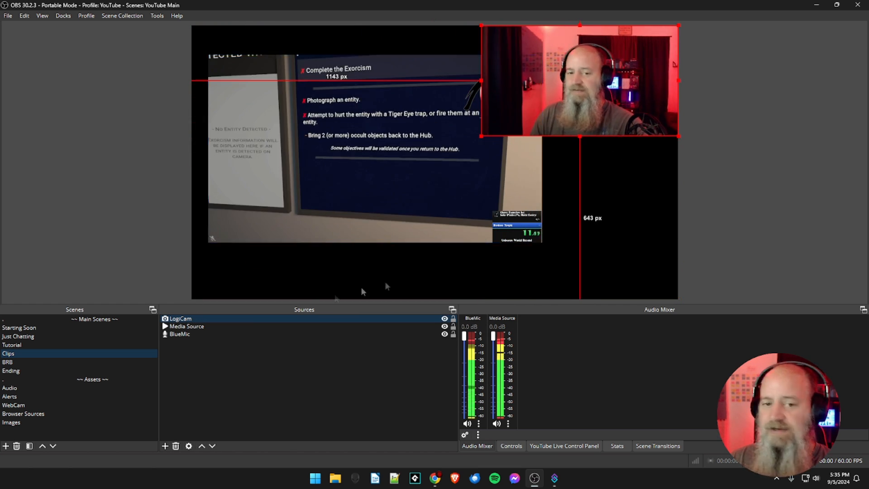
pyautogui.click(179, 319)
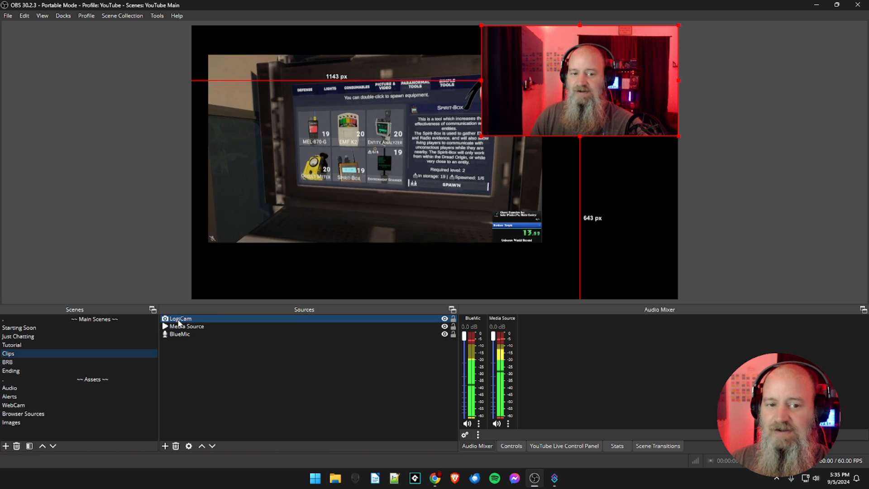
pyautogui.rightClick(179, 318)
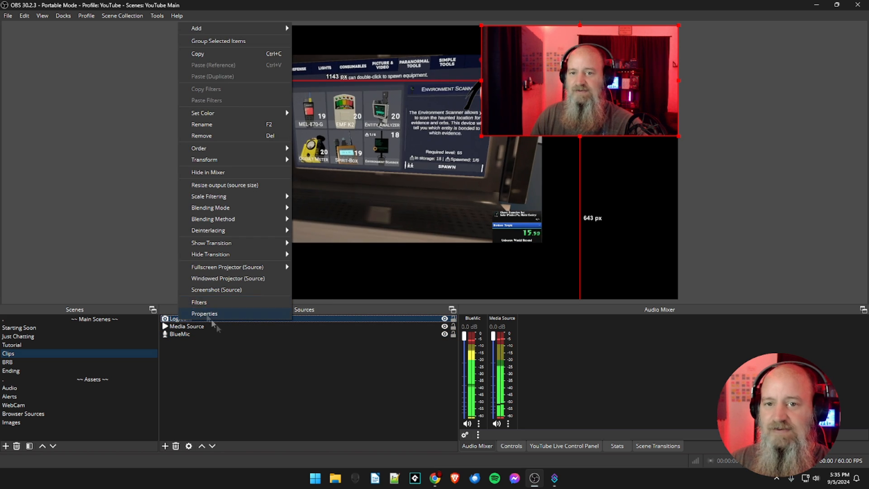
pyautogui.click(252, 356)
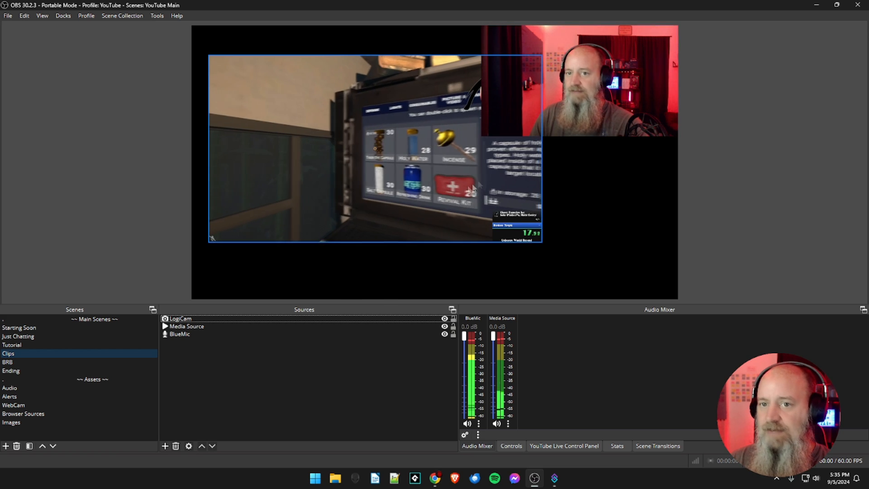
# - Move the LogiCam source below BlueMic in the source order, and return it above Media Source
pyautogui.click(168, 319)
pyautogui.moveTo(168, 319); pyautogui.dragTo(178, 335)
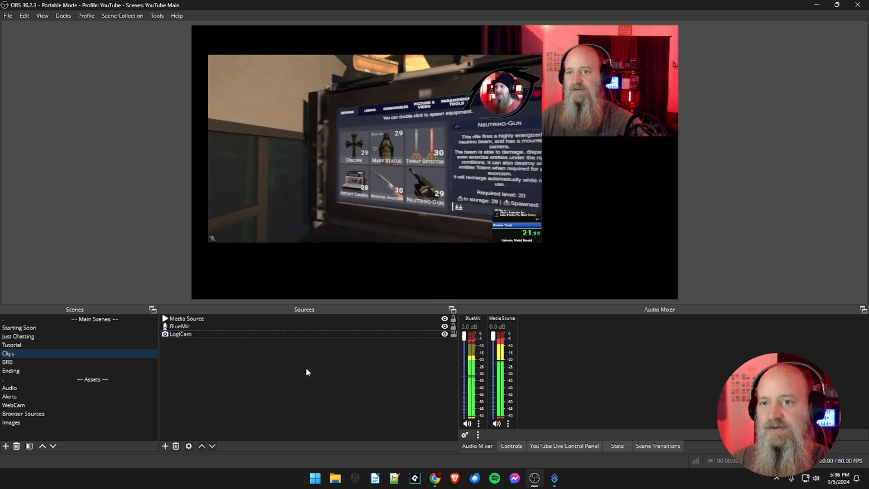
pyautogui.moveTo(184, 335); pyautogui.dragTo(183, 317)
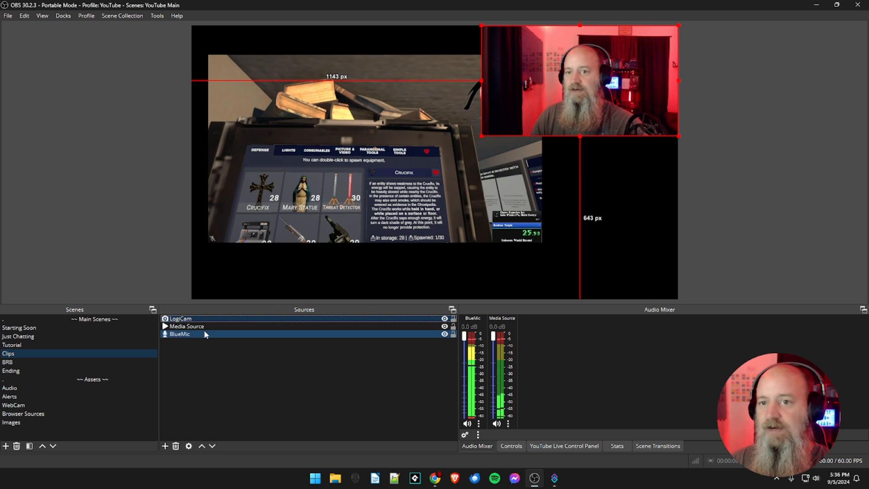
# - Move the media source to about 159 px from the canvas's left edge and 169 px from its top, and lock all three sources
pyautogui.moveTo(368, 219); pyautogui.dragTo(392, 241)
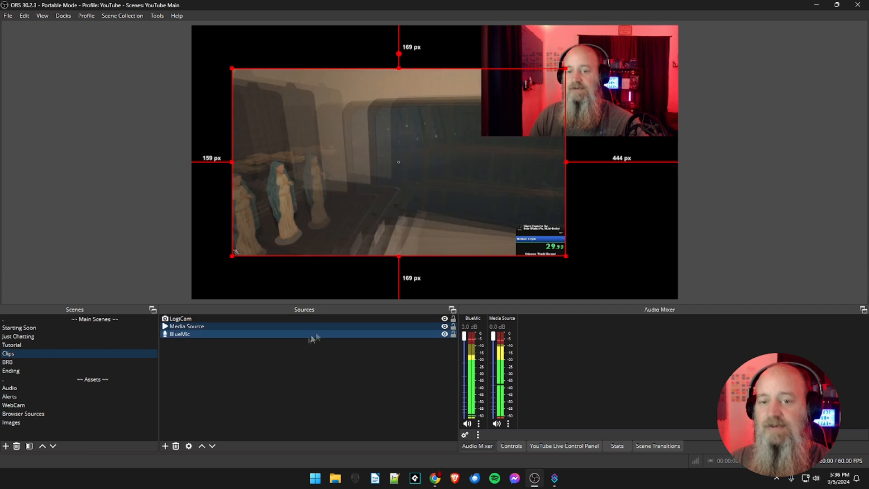
pyautogui.click(452, 319)
pyautogui.click(452, 326)
pyautogui.click(452, 333)
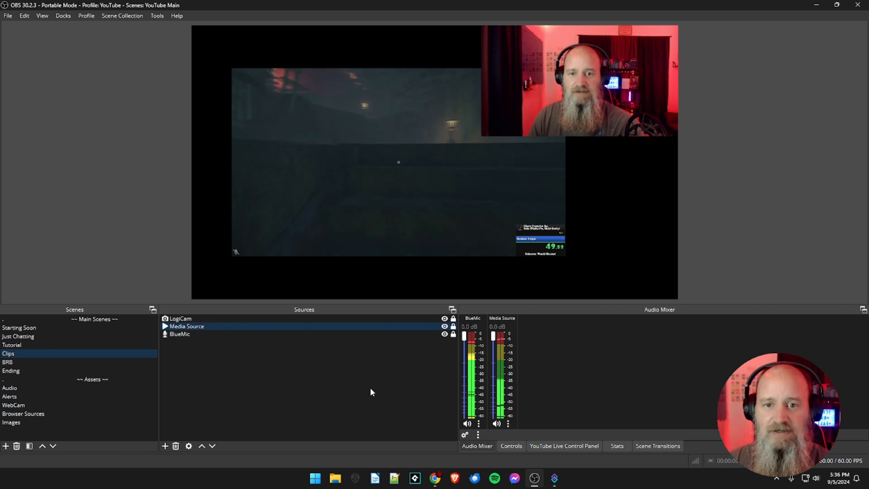
# - Unlock LogiCam and Media Source, and centre them horizontally with the media clip along the canvas's bottom edge and the webcam along its top
pyautogui.click(452, 319)
pyautogui.click(452, 327)
pyautogui.moveTo(450, 218); pyautogui.dragTo(486, 261)
pyautogui.moveTo(598, 90); pyautogui.dragTo(457, 88)
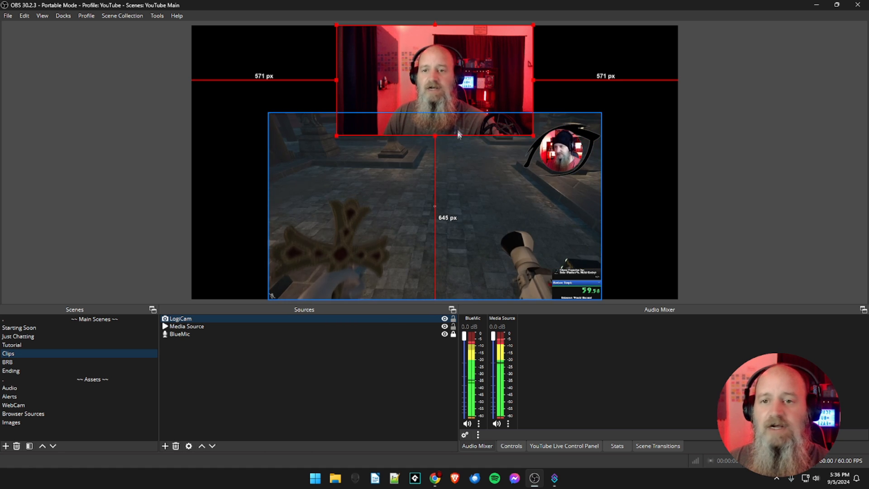
# - Raise the media source, place the webcam about 1111 px from the canvas's left edge and 45 px from its top, and lock both
pyautogui.click(455, 176)
pyautogui.moveTo(441, 194); pyautogui.dragTo(444, 127)
pyautogui.click(468, 55)
pyautogui.moveTo(468, 55); pyautogui.dragTo(594, 77)
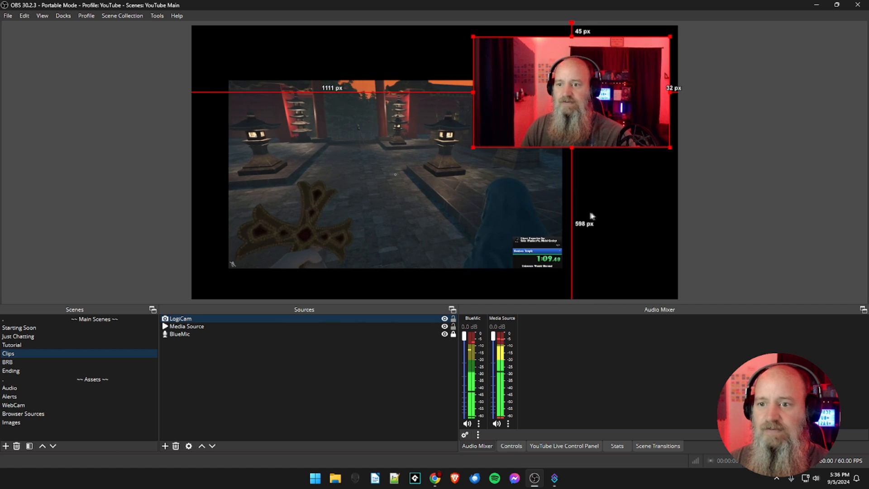
pyautogui.click(452, 327)
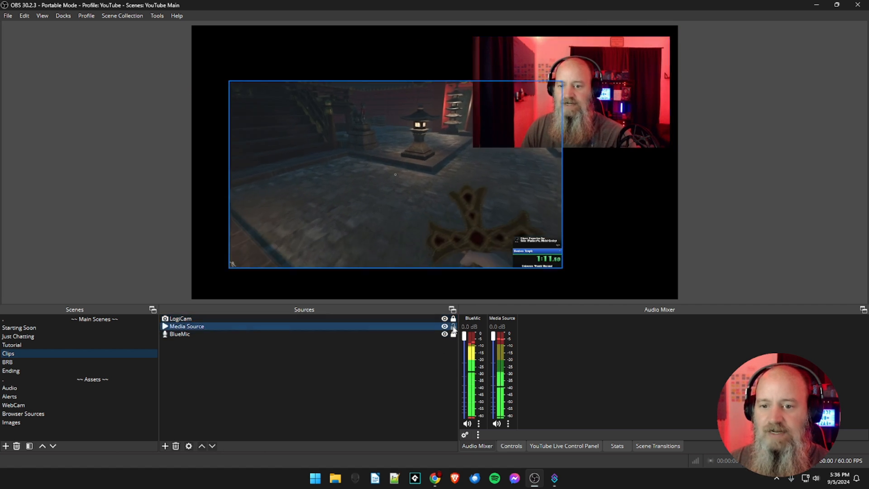
pyautogui.click(401, 364)
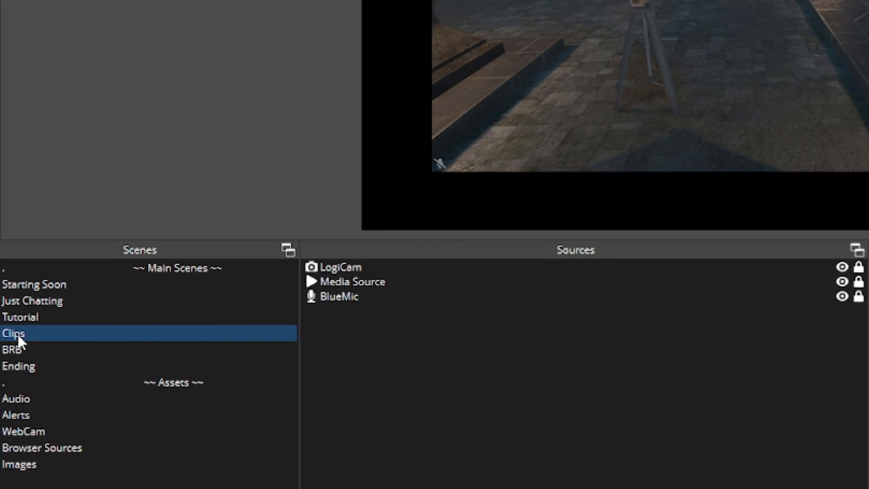
# - Add a Source Record effect filter to the Clips scene, keeping the default filter name
pyautogui.rightClick(9, 354)
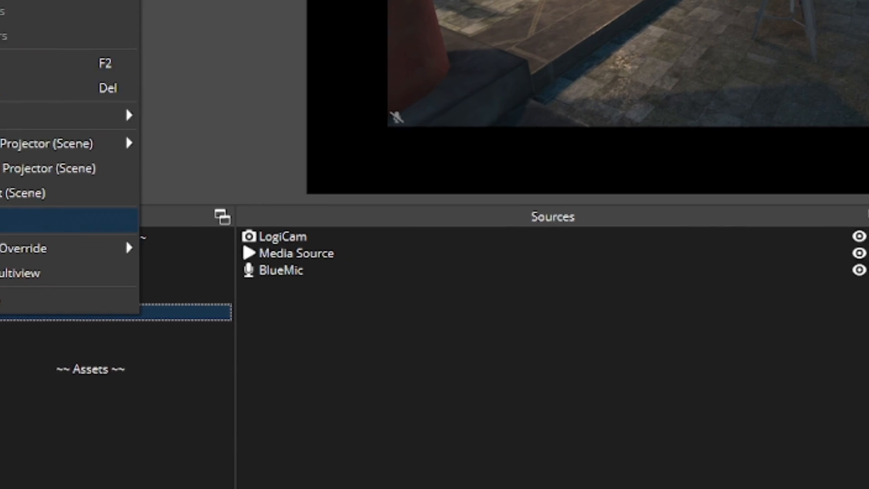
pyautogui.click(73, 246)
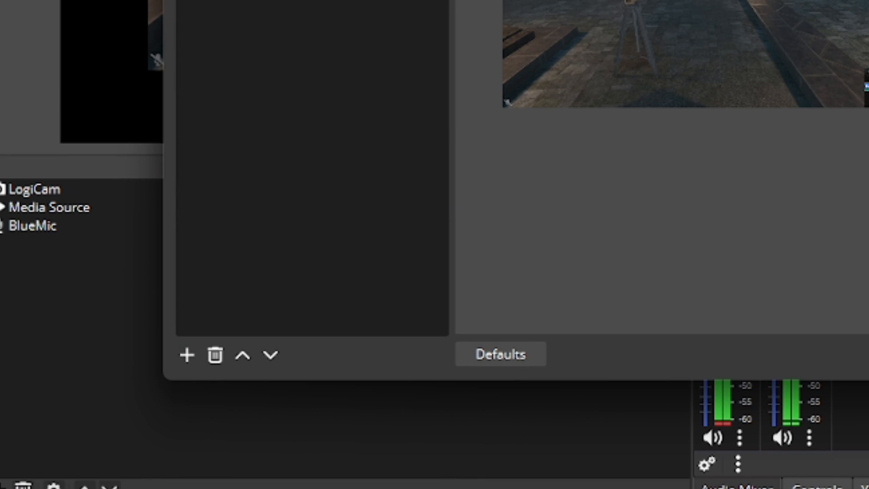
pyautogui.moveTo(453, 0); pyautogui.dragTo(416, 0)
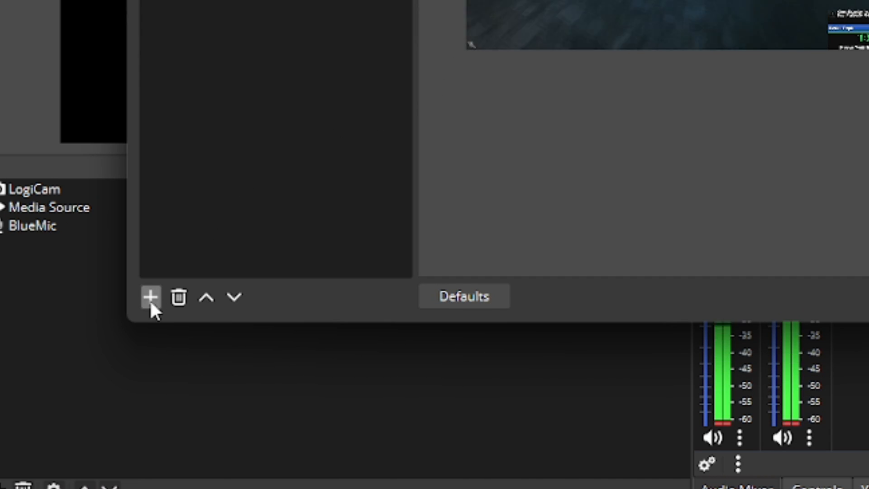
pyautogui.click(150, 301)
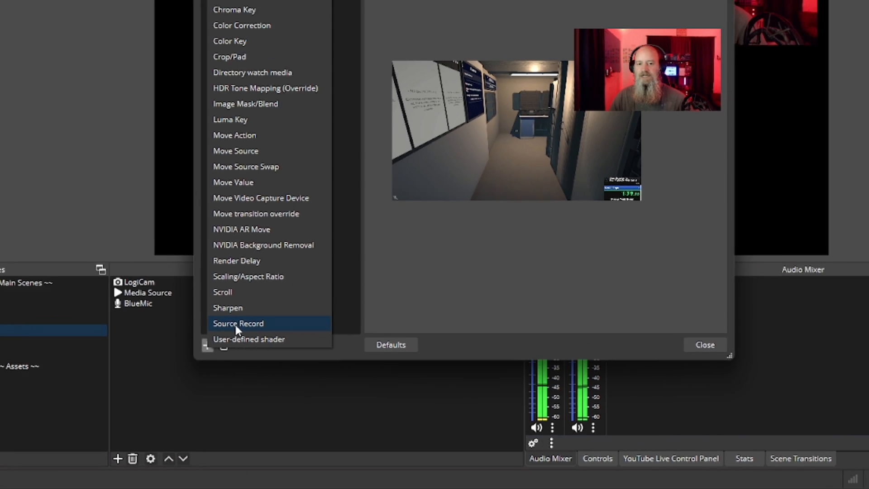
pyautogui.click(200, 266)
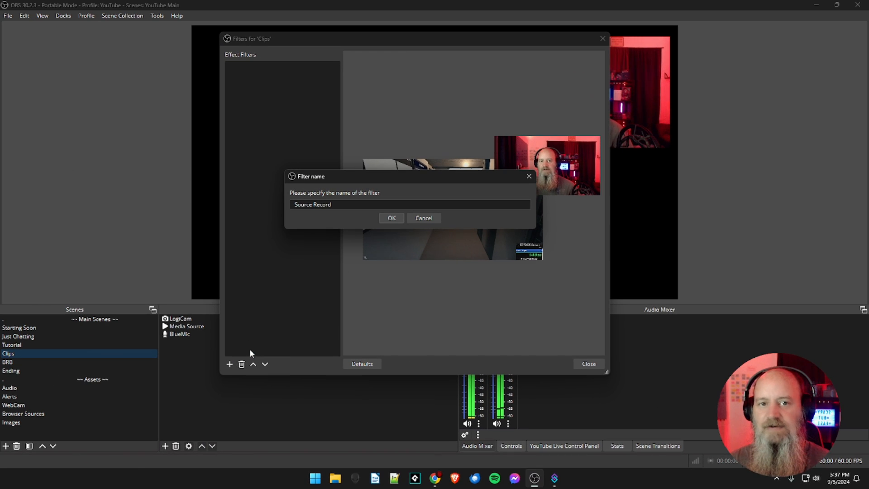
pyautogui.click(389, 219)
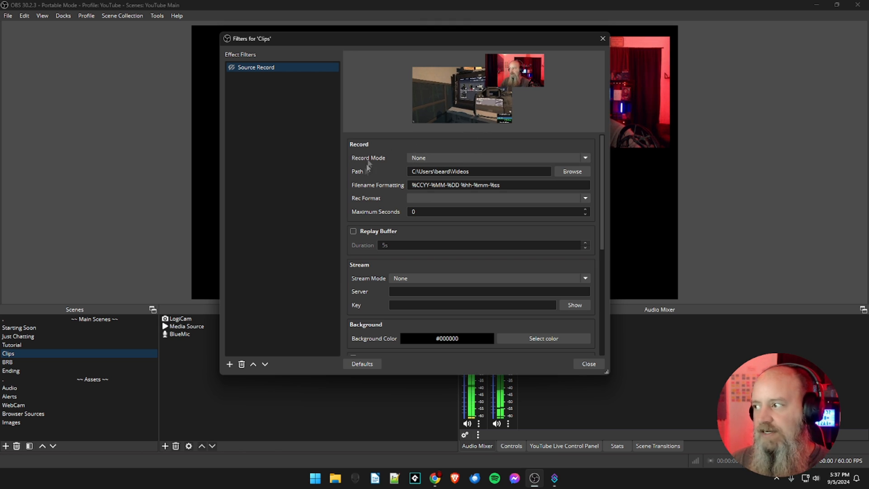
# - Set the Source Record filter's record mode to Streaming or Recording
pyautogui.moveTo(362, 39); pyautogui.dragTo(315, 35)
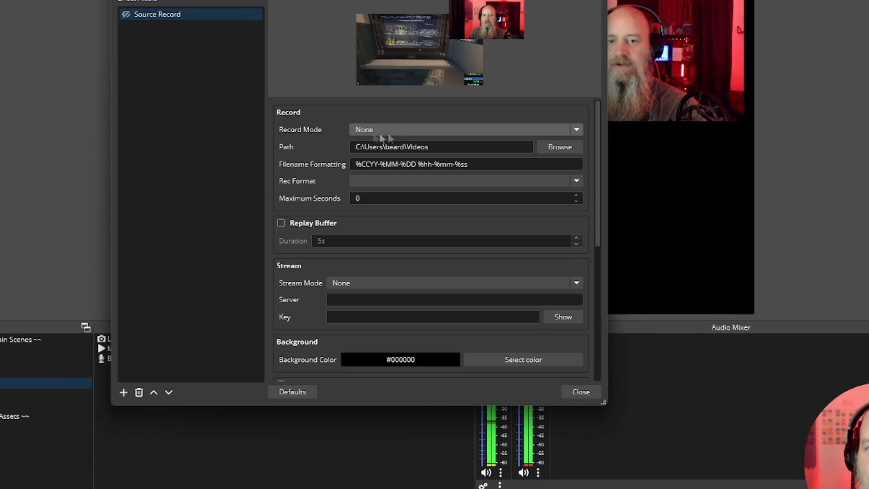
pyautogui.click(404, 154)
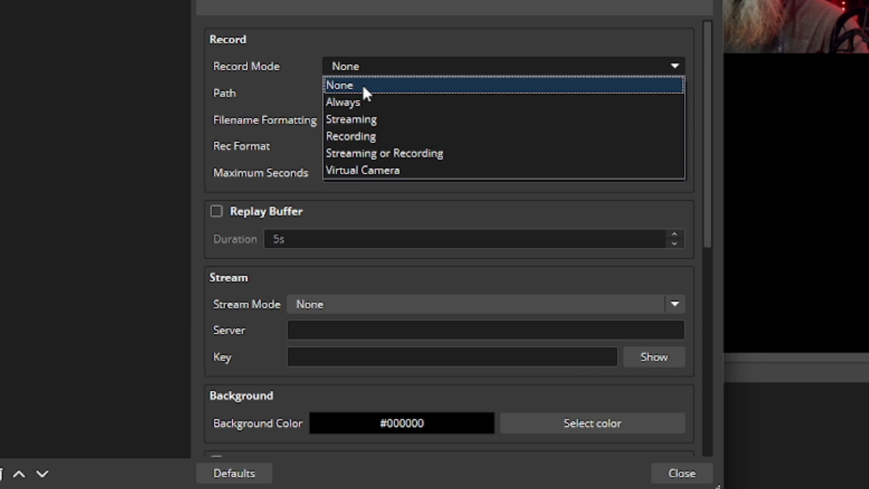
pyautogui.click(368, 155)
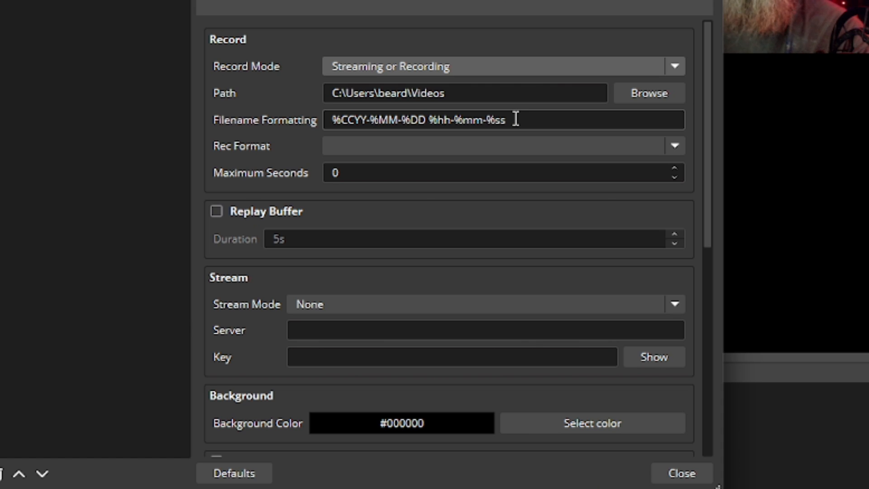
# - Try Clips as the recording's filename formatting, and undo the change
pyautogui.moveTo(515, 120); pyautogui.dragTo(324, 122)
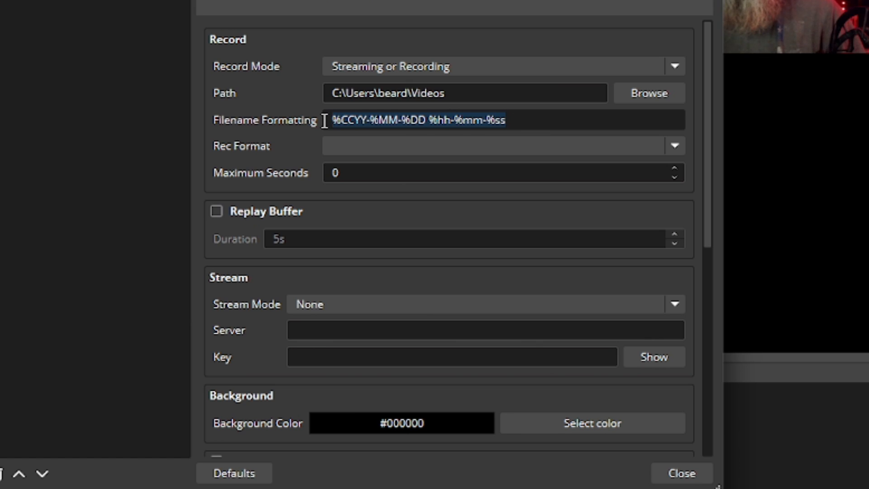
pyautogui.write('Clips')
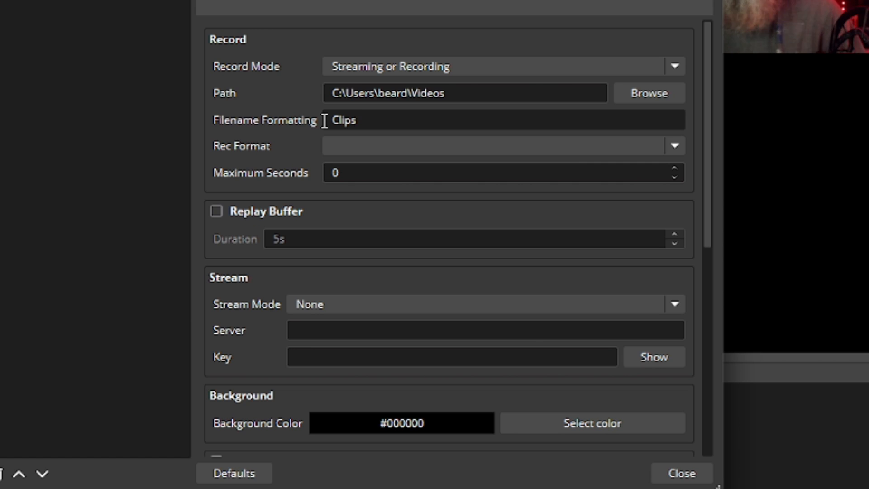
pyautogui.hotkey('ctrl', 'z')
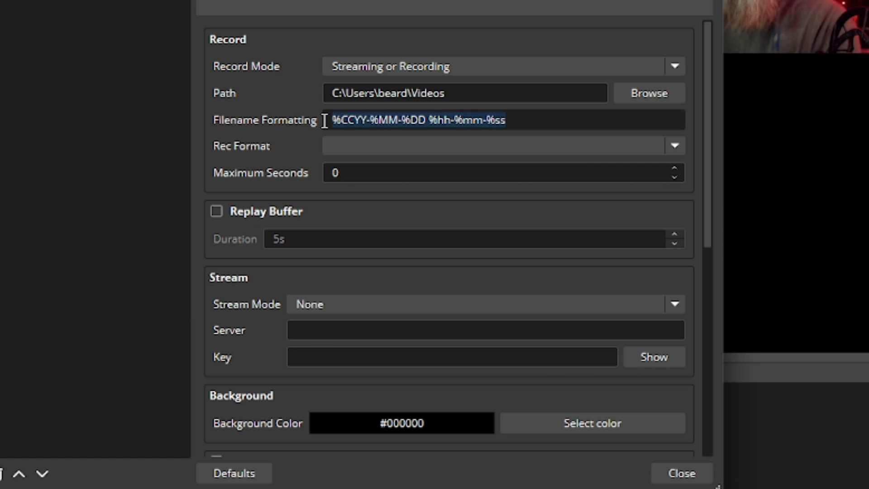
pyautogui.click(515, 122)
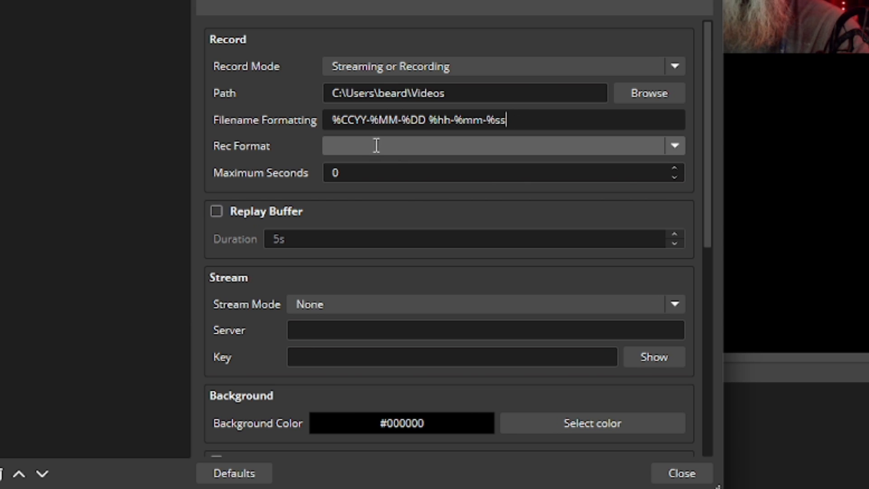
# - Set the filter's recording format to mp4 and its maximum length to 60 seconds
pyautogui.click(674, 149)
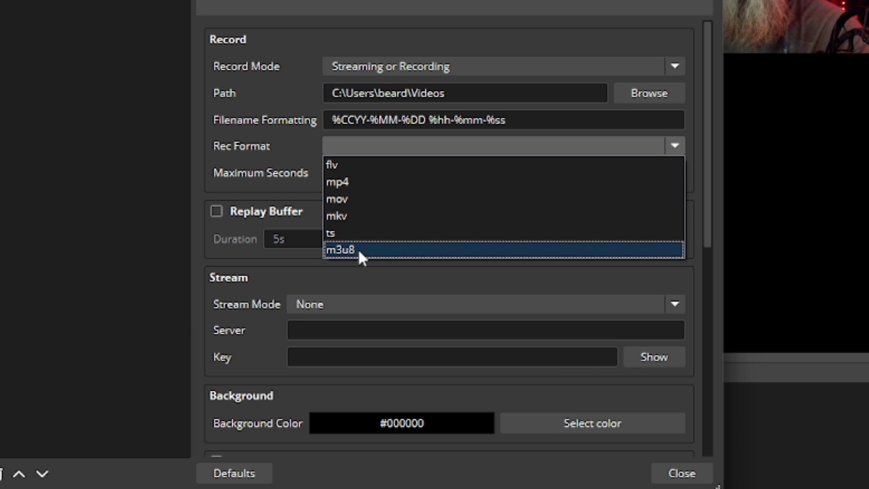
pyautogui.click(349, 183)
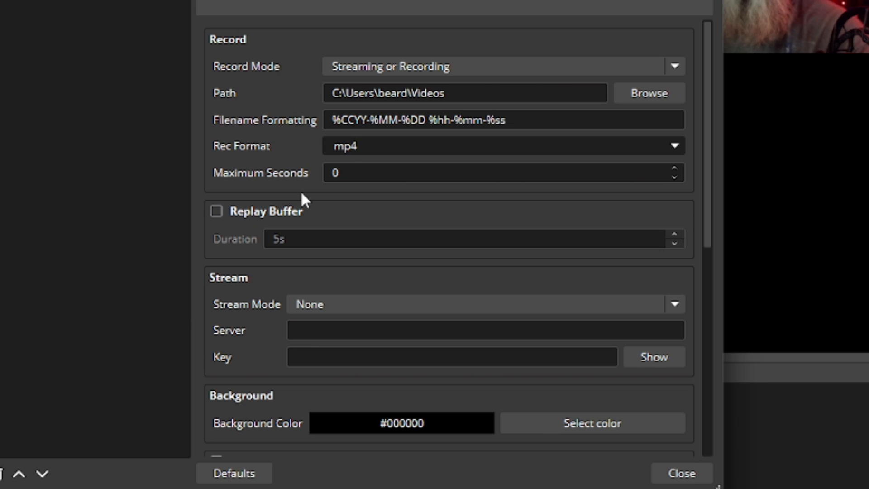
pyautogui.press('Tab')
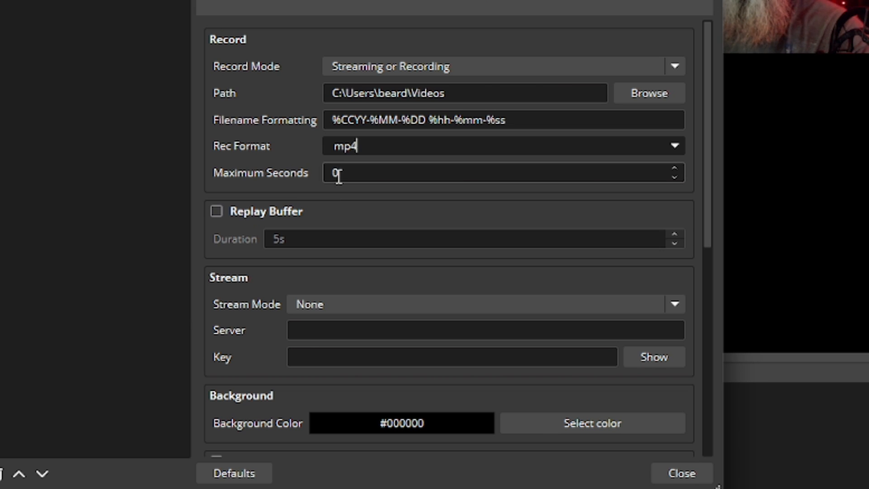
pyautogui.write('60')
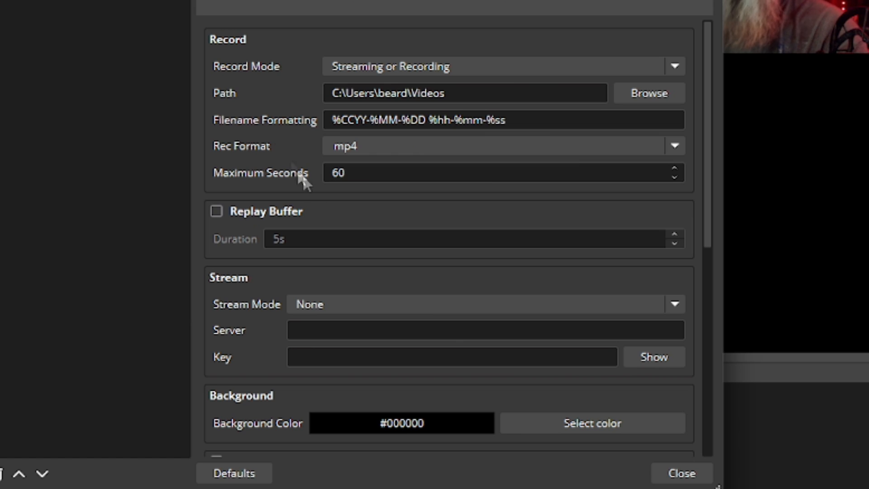
# - Set the Source Record filter's encoder to Hardware (NVENC, H.264)
pyautogui.scroll(-2, 272, 140)
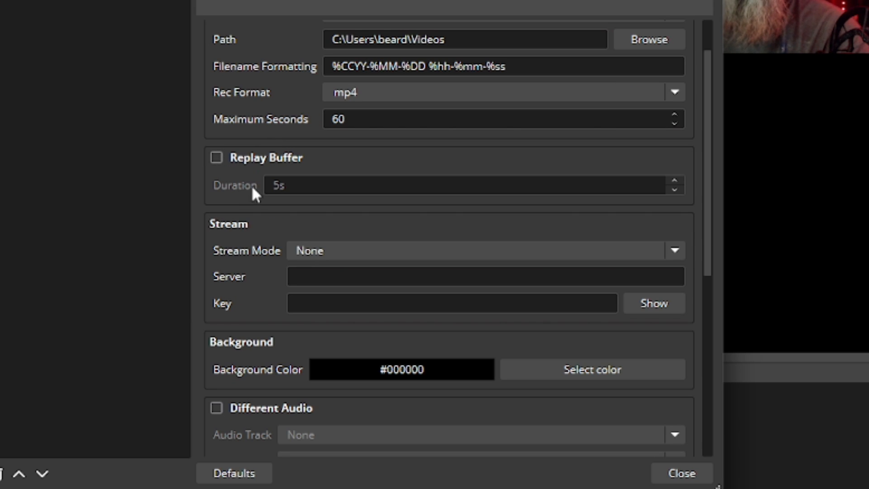
pyautogui.scroll(-2, 267, 227)
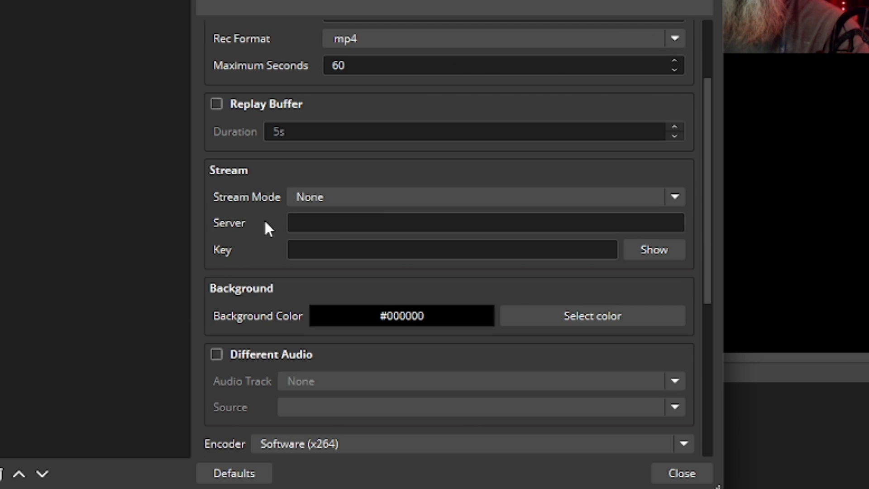
pyautogui.scroll(-2, 265, 195)
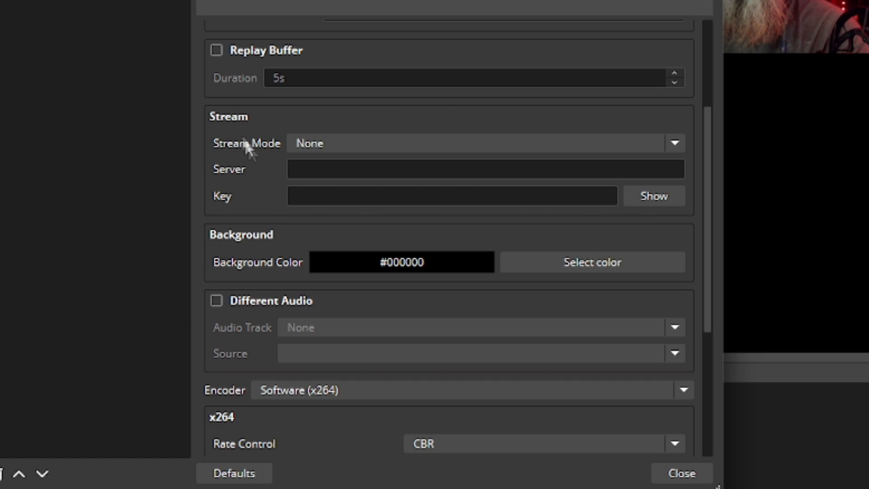
pyautogui.scroll(-2, 259, 303)
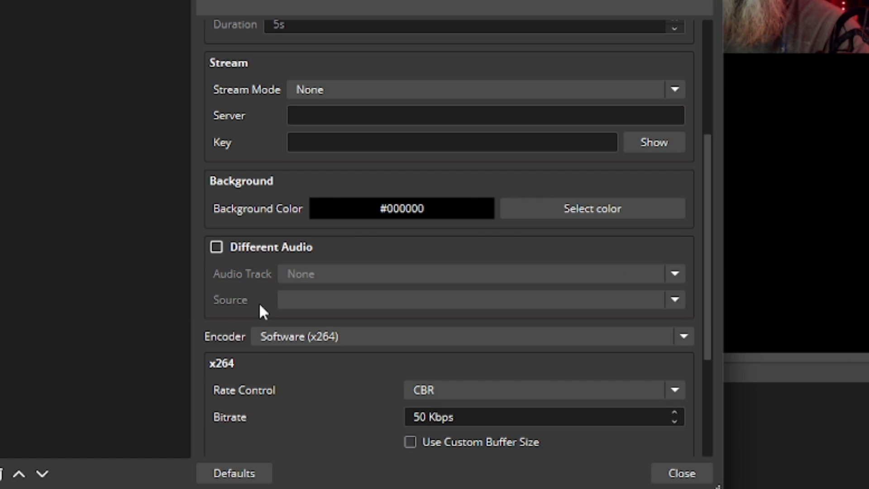
pyautogui.scroll(-2, 228, 324)
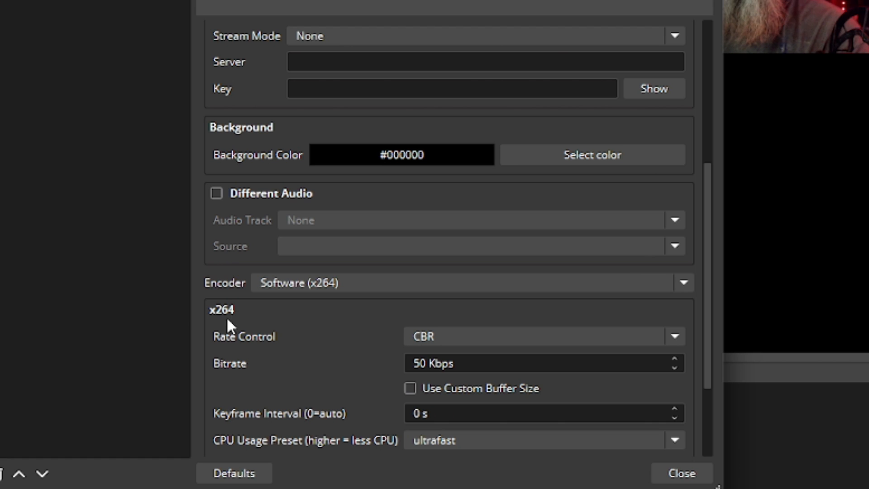
pyautogui.click(278, 284)
pyautogui.click(280, 319)
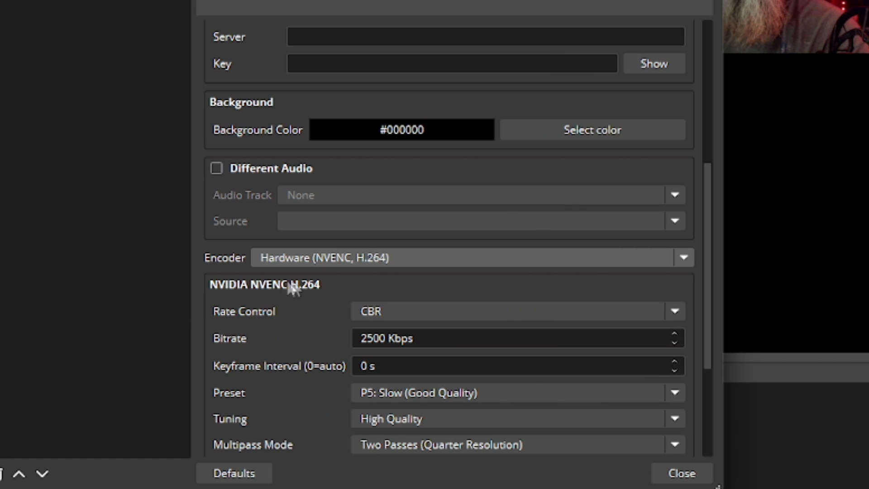
# - Set the Source Record filter's NVENC bitrate to 35000 Kbps and its preset to P6: Slower (Better Quality)
pyautogui.scroll(-2, 310, 320)
pyautogui.click(366, 280)
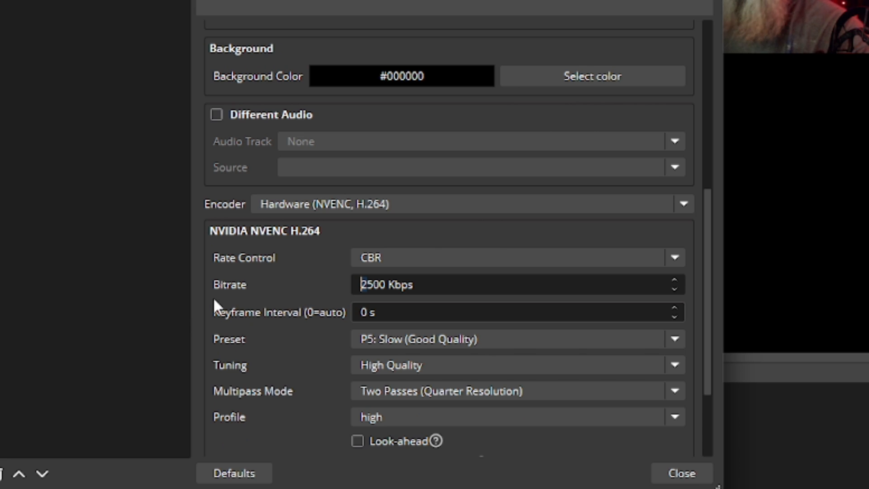
pyautogui.press('Delete')
pyautogui.write('35')
pyautogui.press('Delete')
pyautogui.write('0')
pyautogui.click(381, 340)
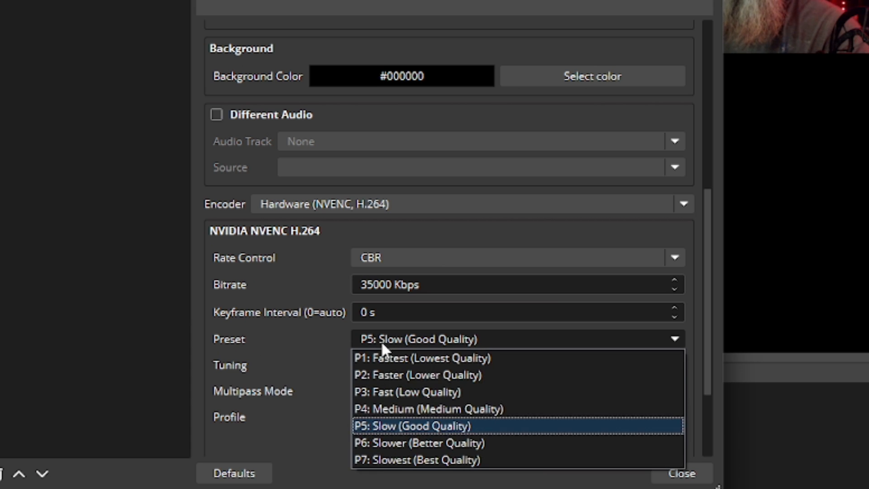
pyautogui.click(379, 444)
# - Review the Source Record filter's remaining encoder options and recording settings, and close the Clips filters
pyautogui.scroll(-2, 341, 374)
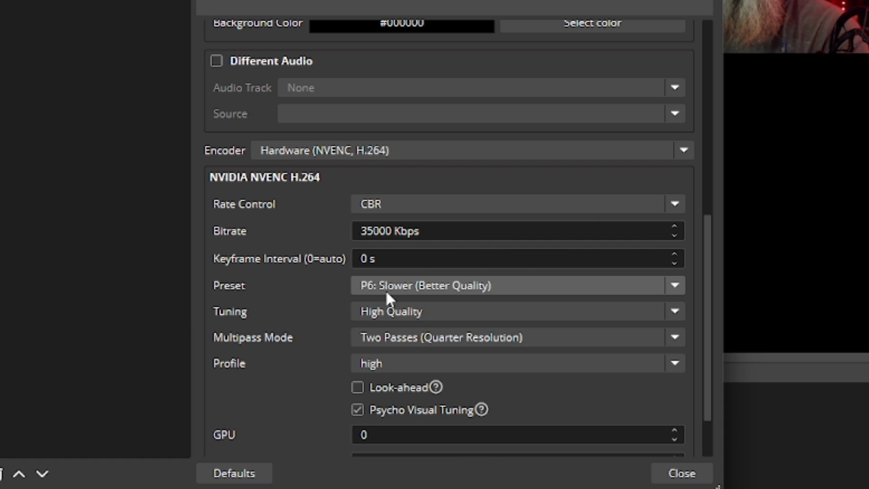
pyautogui.scroll(-3, 333, 373)
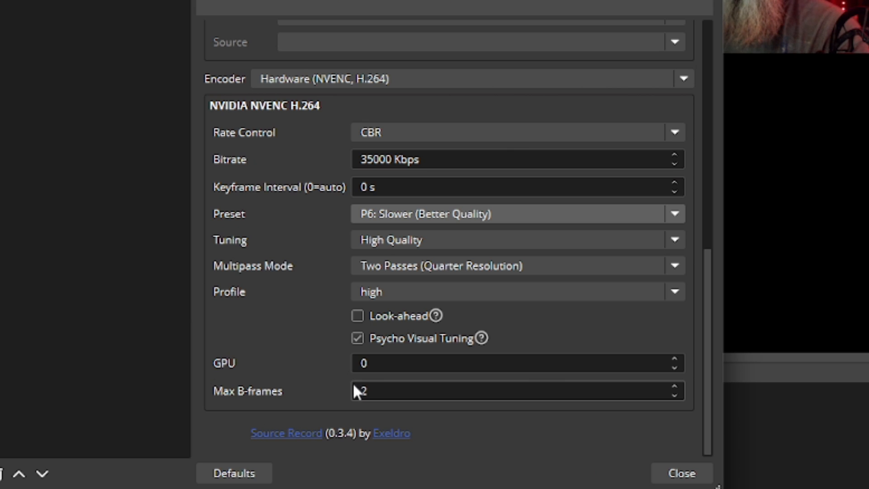
pyautogui.scroll(2, 303, 371)
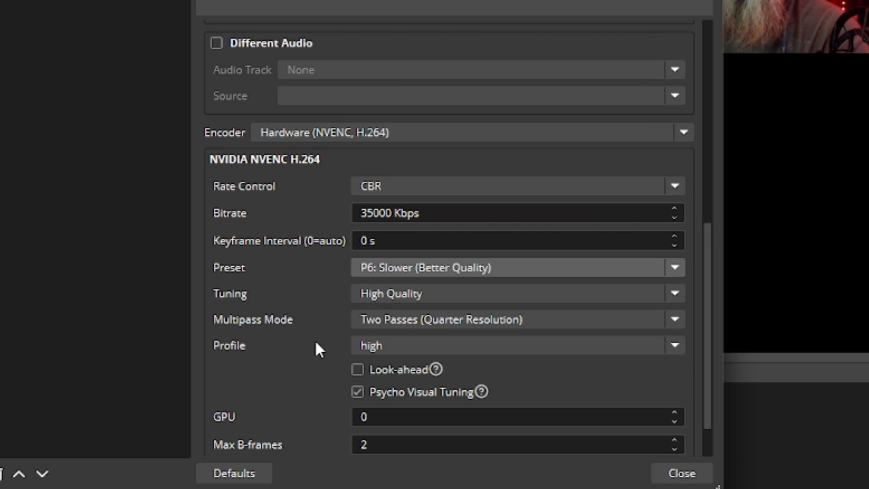
pyautogui.scroll(-2, 316, 304)
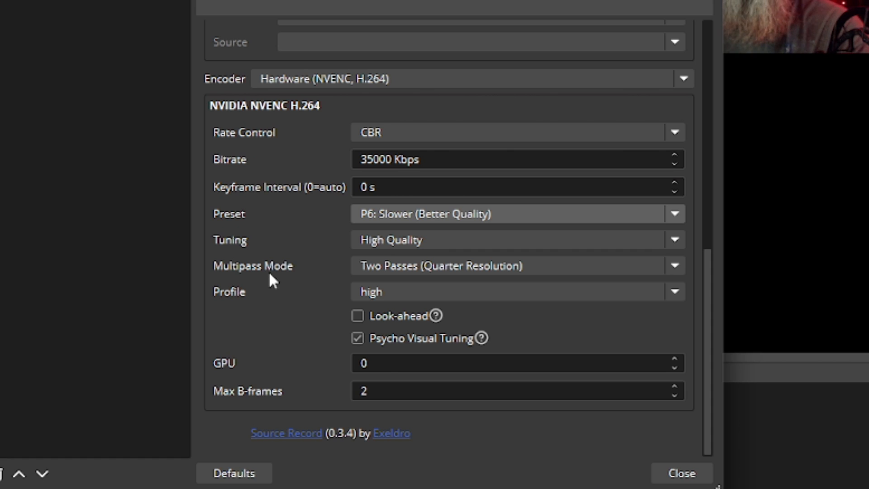
pyautogui.scroll(2, 270, 280)
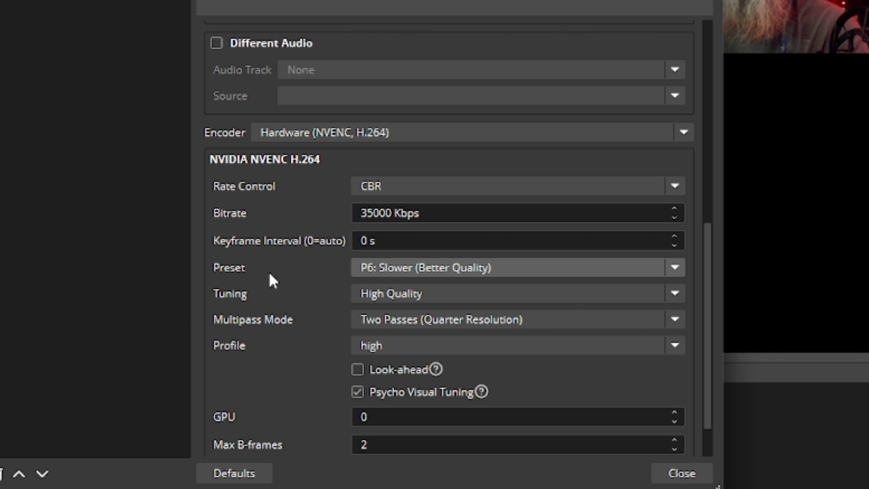
pyautogui.scroll(2, 271, 274)
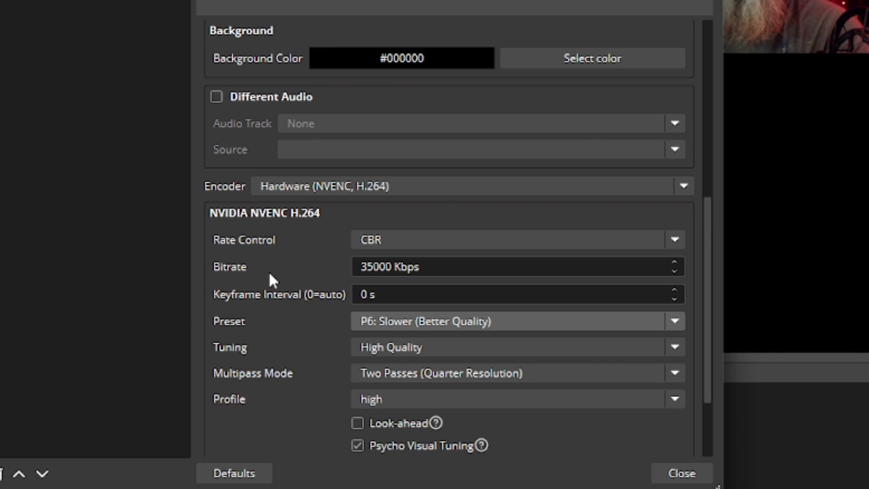
pyautogui.scroll(2, 268, 271)
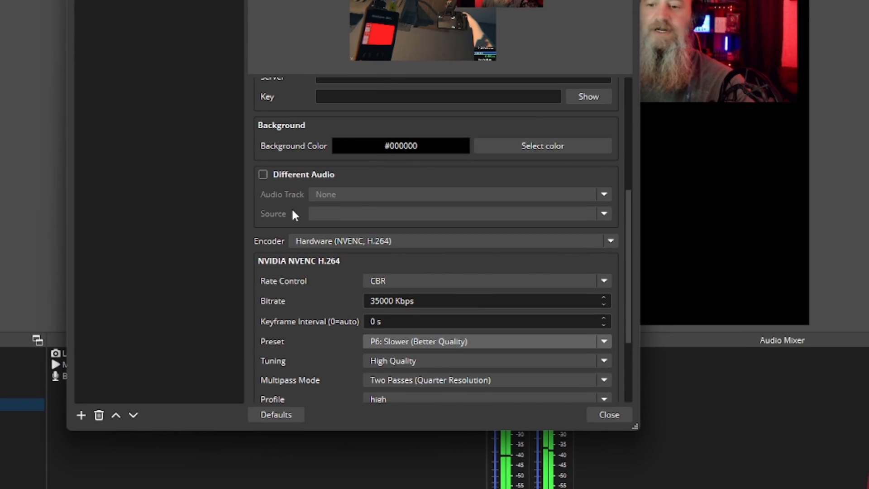
pyautogui.scroll(7, 329, 224)
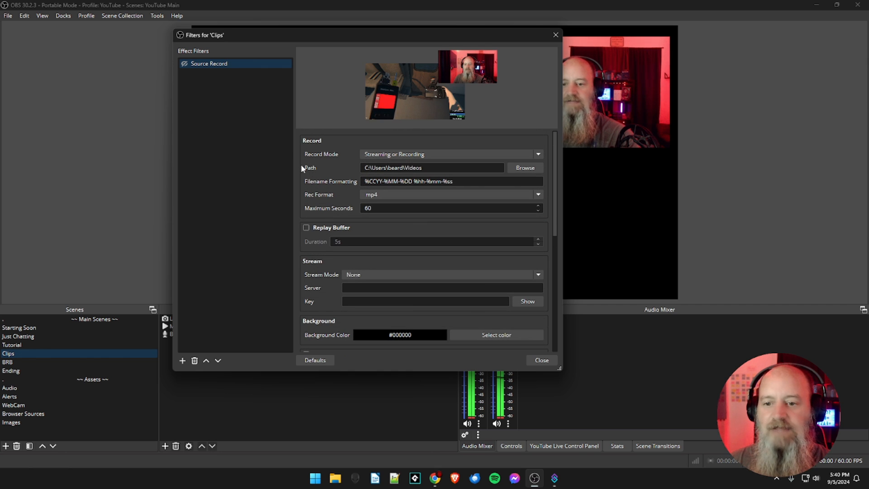
pyautogui.click(542, 360)
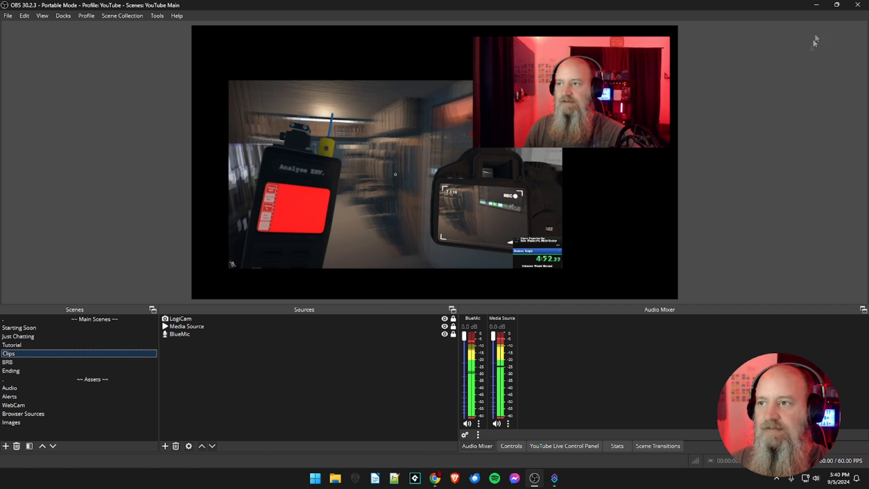
pyautogui.click(835, 6)
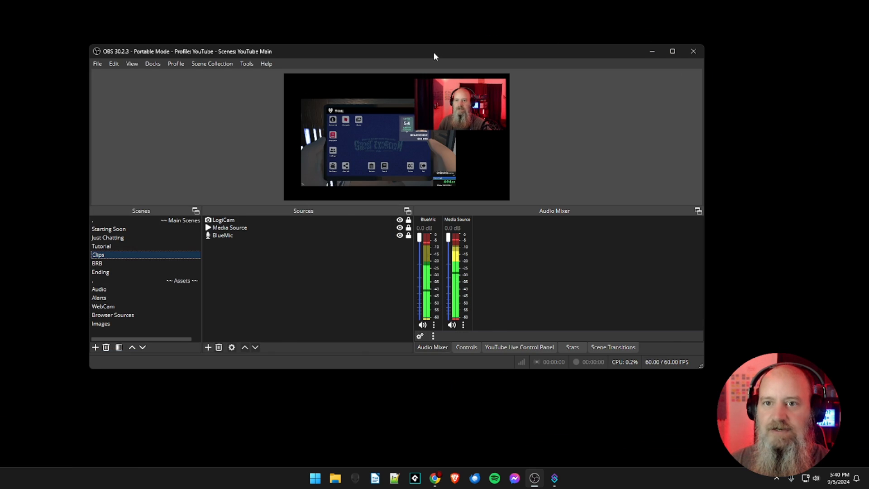
pyautogui.moveTo(433, 53); pyautogui.dragTo(476, 51)
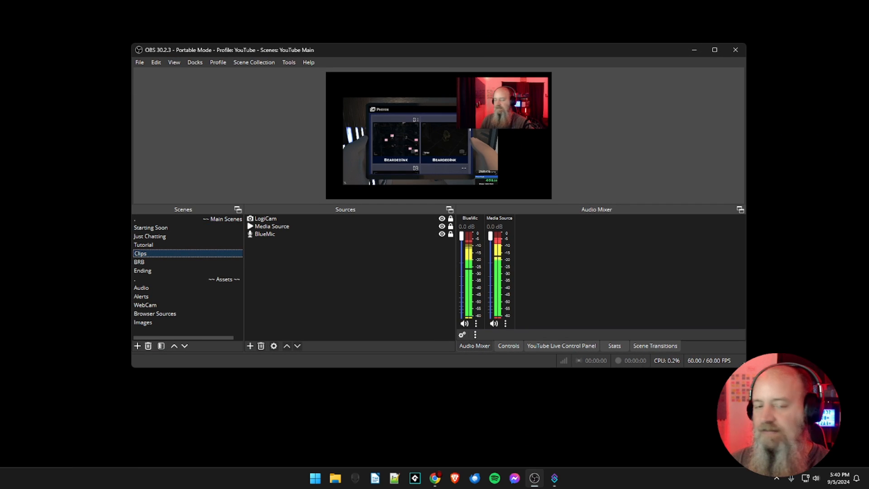
pyautogui.click(260, 244)
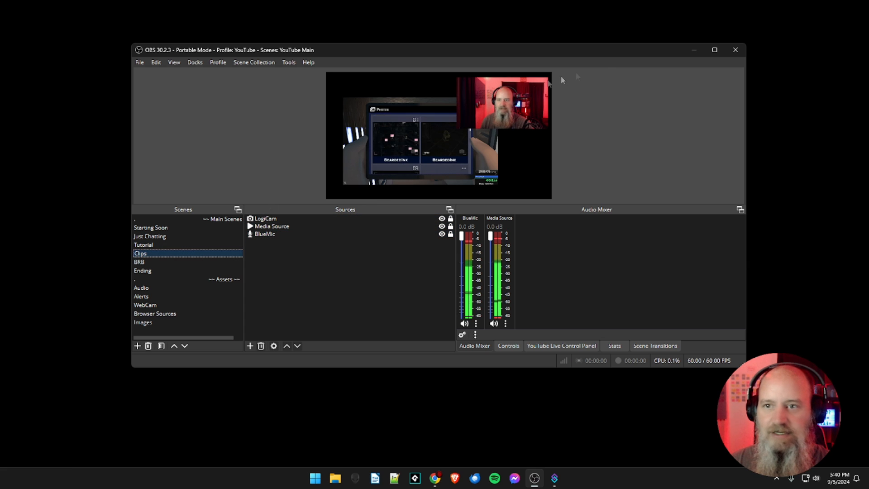
pyautogui.click(715, 49)
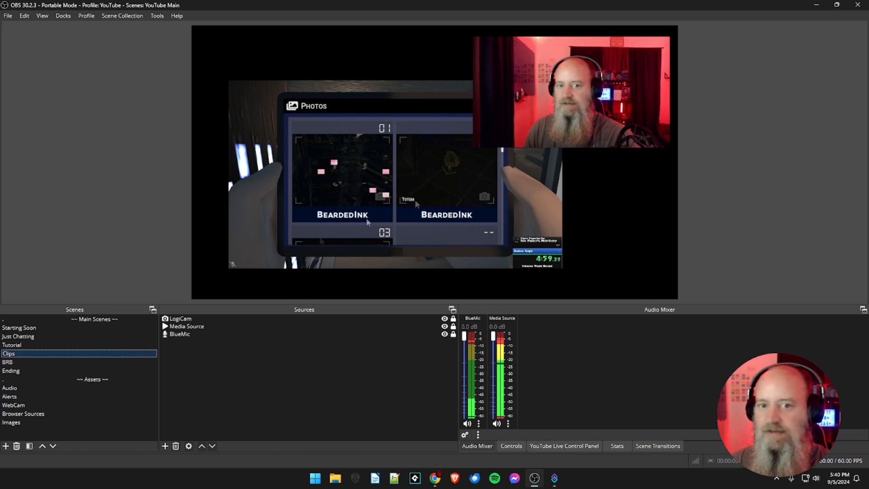
# - Set the recording path of the Clips scene's Source Record filter to the Desktop folder, and close the filters
pyautogui.rightClick(16, 354)
pyautogui.click(38, 311)
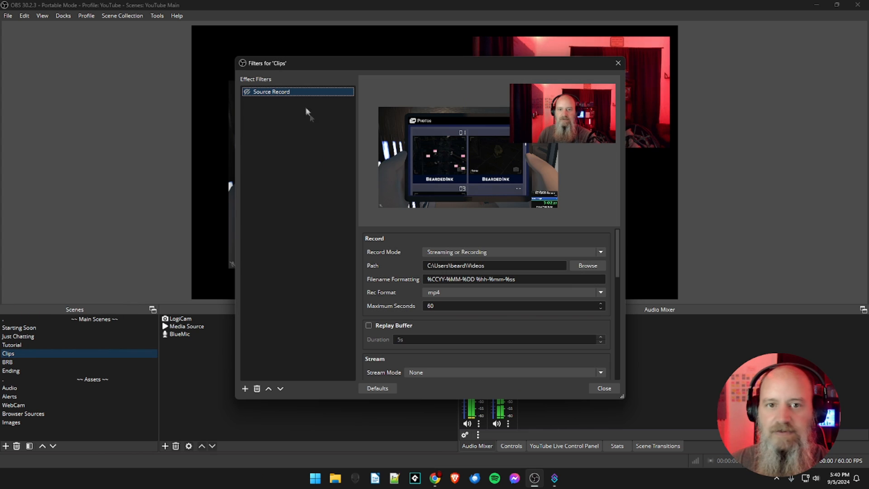
pyautogui.click(584, 269)
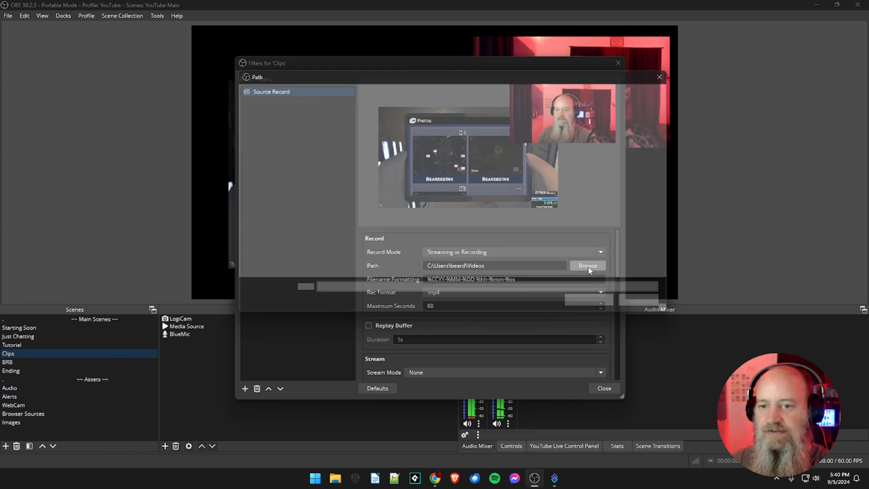
pyautogui.click(275, 164)
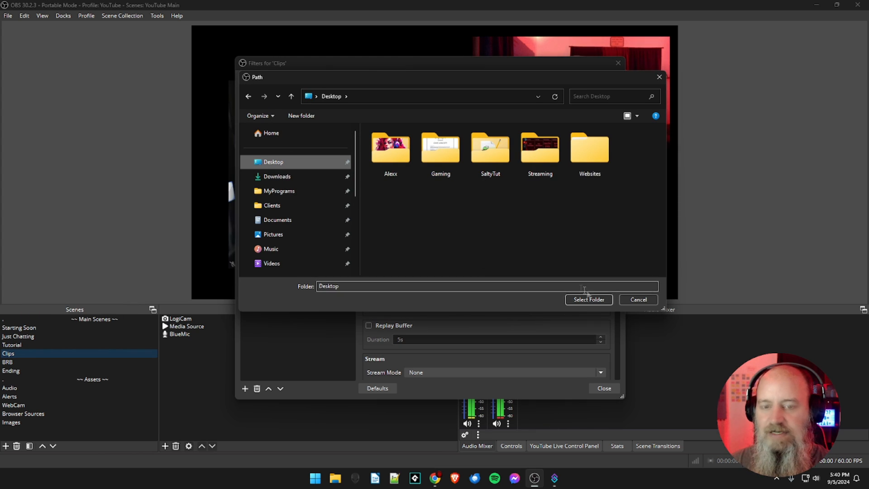
pyautogui.click(598, 301)
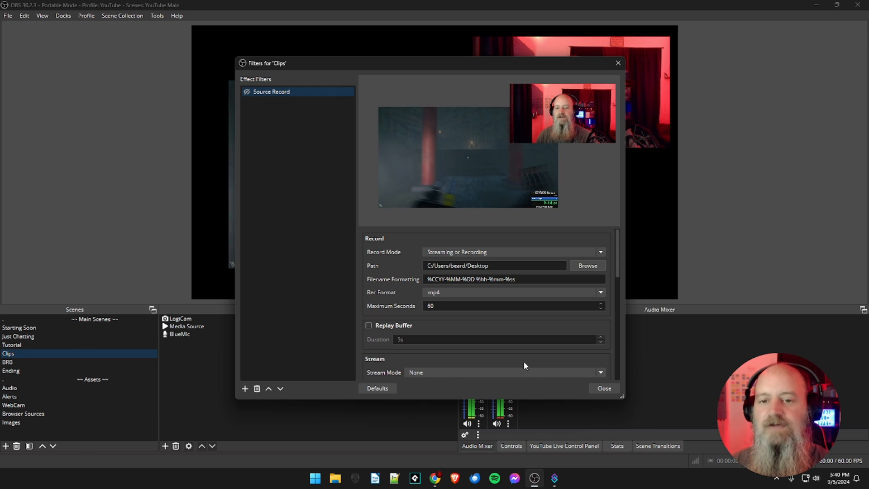
pyautogui.click(596, 389)
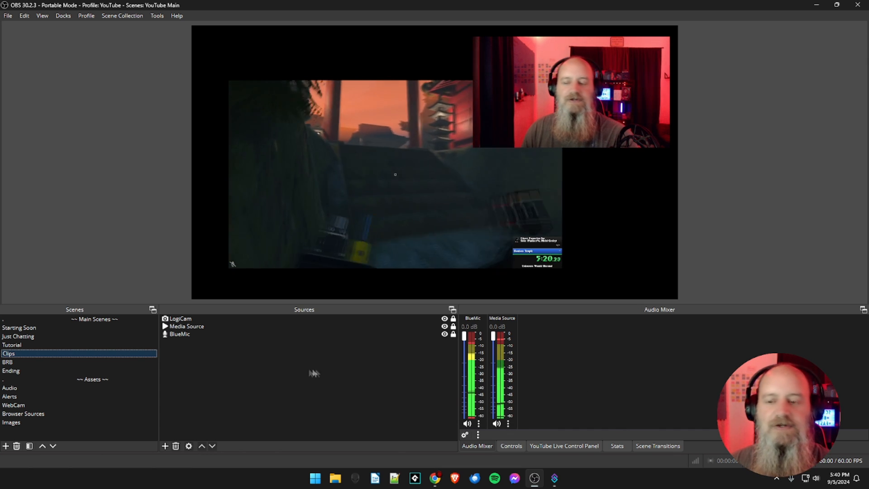
# - Restore the OBS window to a smaller size that exposes the desktop, and view the Clips scene's filters
pyautogui.click(835, 8)
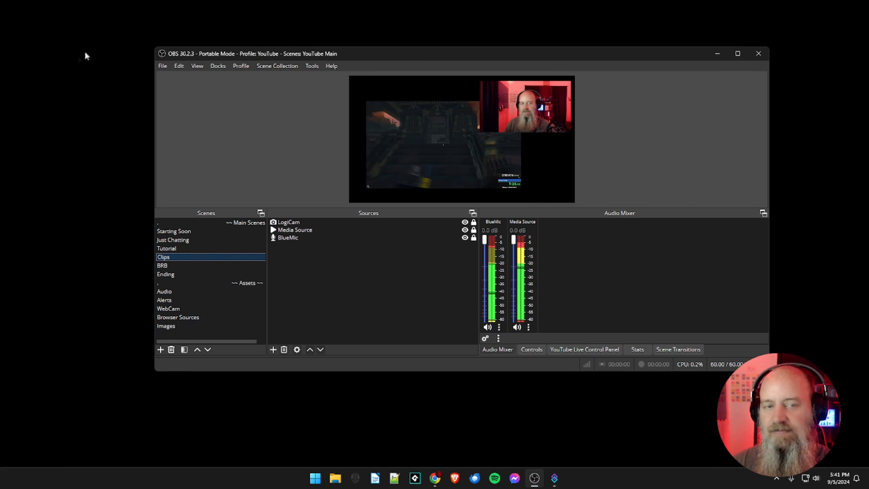
pyautogui.rightClick(182, 258)
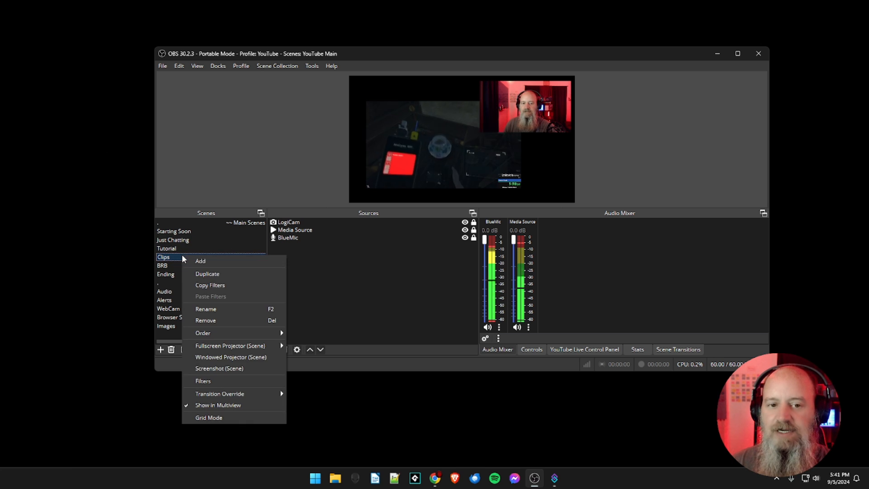
pyautogui.click(229, 380)
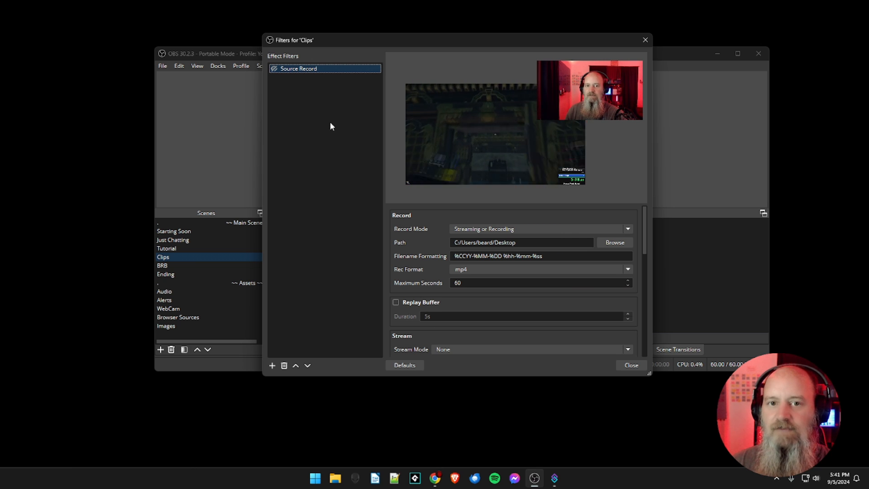
pyautogui.click(683, 320)
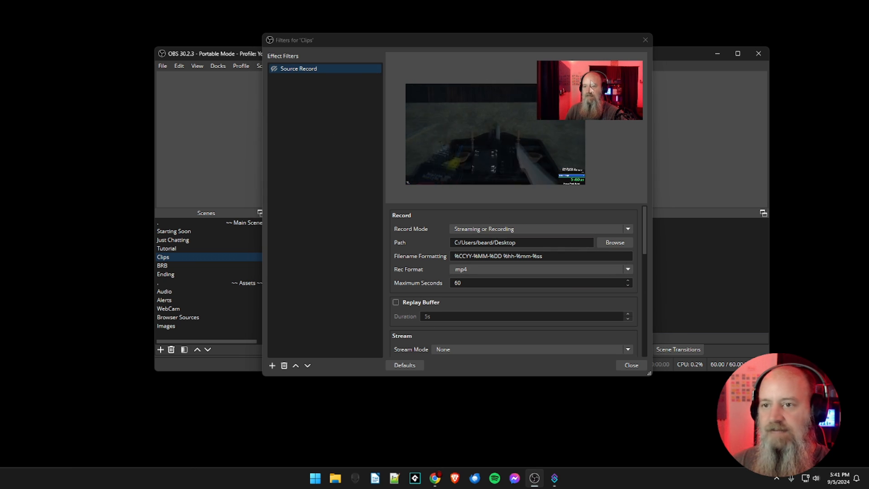
pyautogui.click(645, 40)
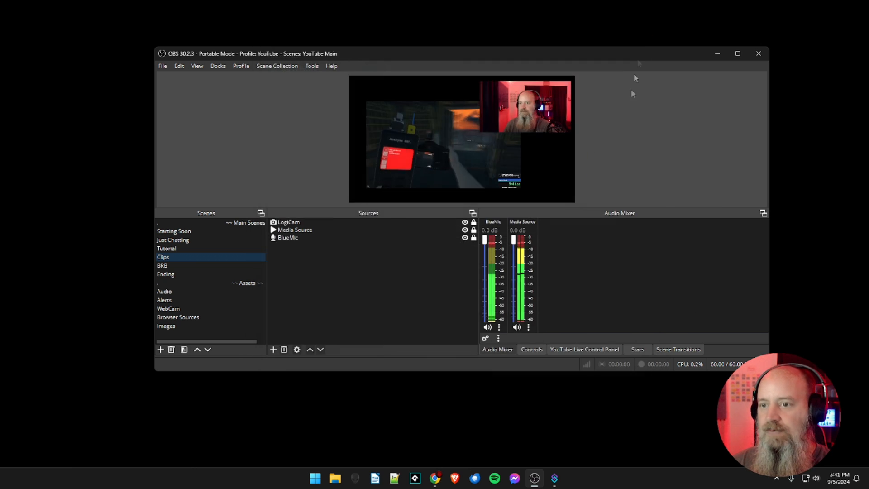
# - Start a recording and enable the Source Record filter on the Clips scene
pyautogui.click(532, 350)
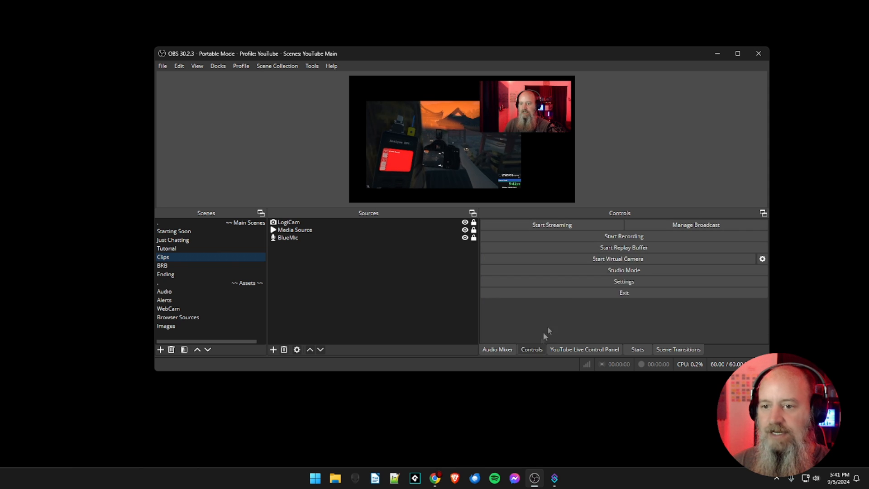
pyautogui.click(609, 236)
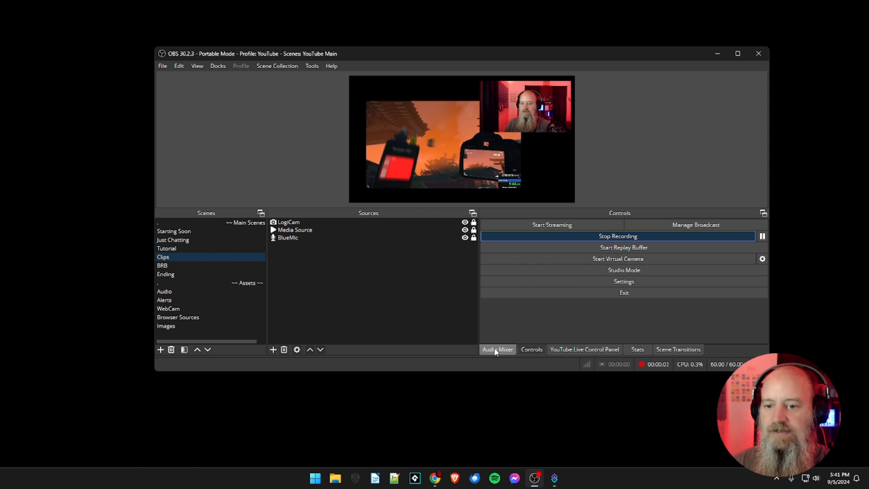
pyautogui.rightClick(166, 257)
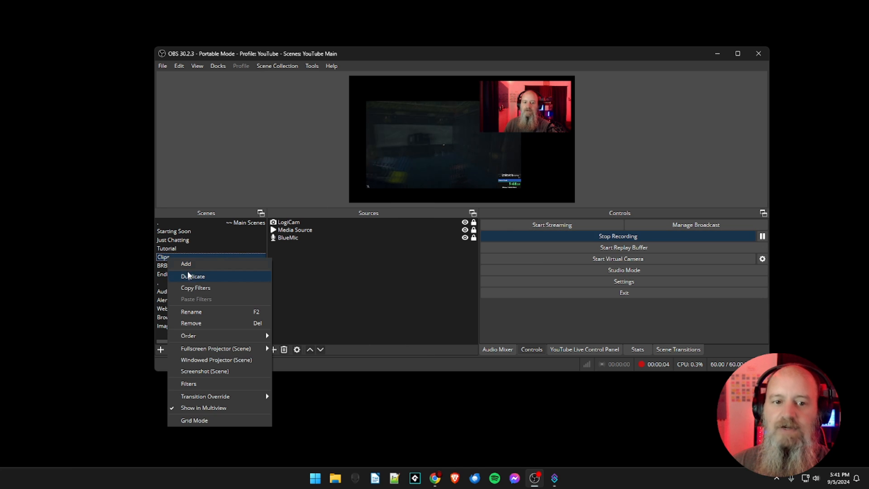
pyautogui.moveTo(192, 335)
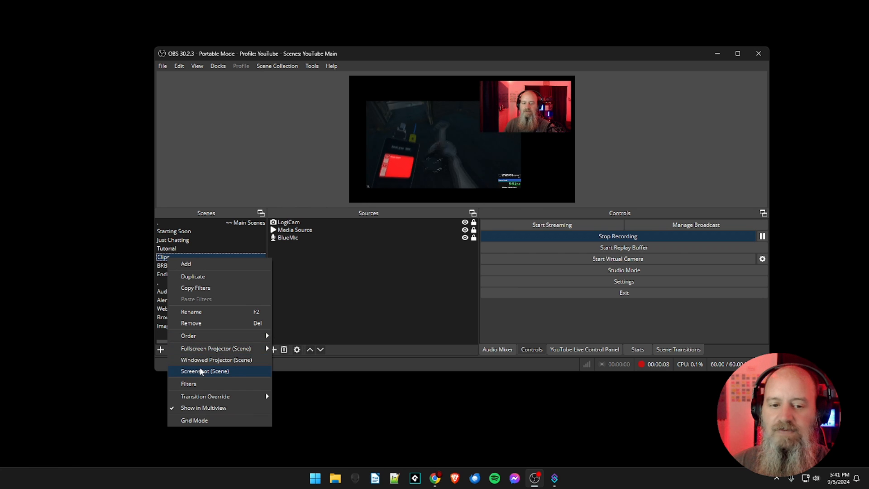
pyautogui.click(193, 383)
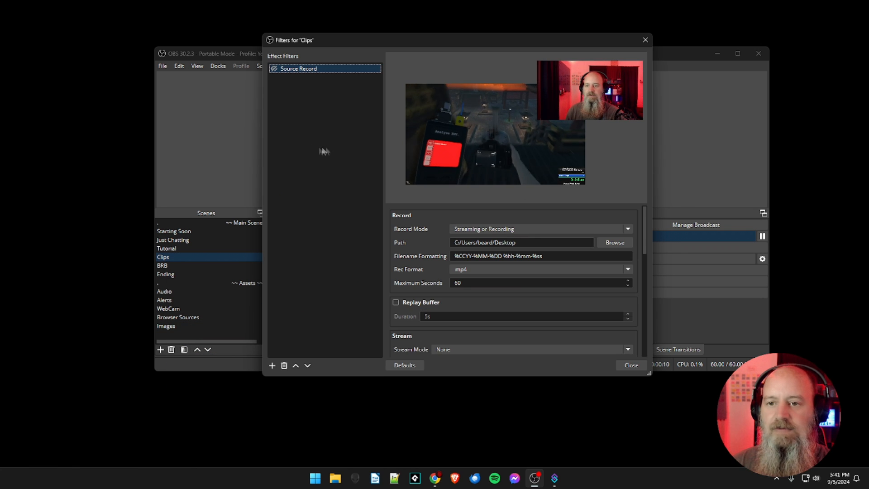
pyautogui.click(274, 68)
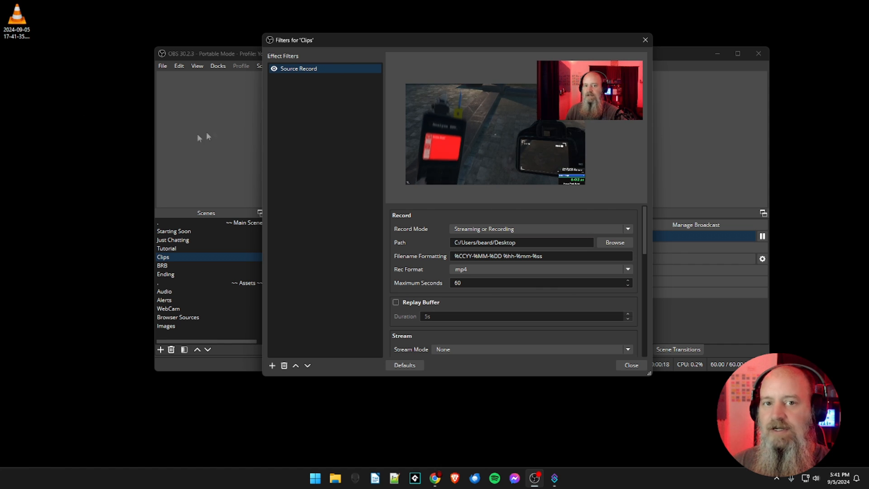
# - Disable the Source Record filter on the Clips scene and stop the main recording
pyautogui.click(274, 68)
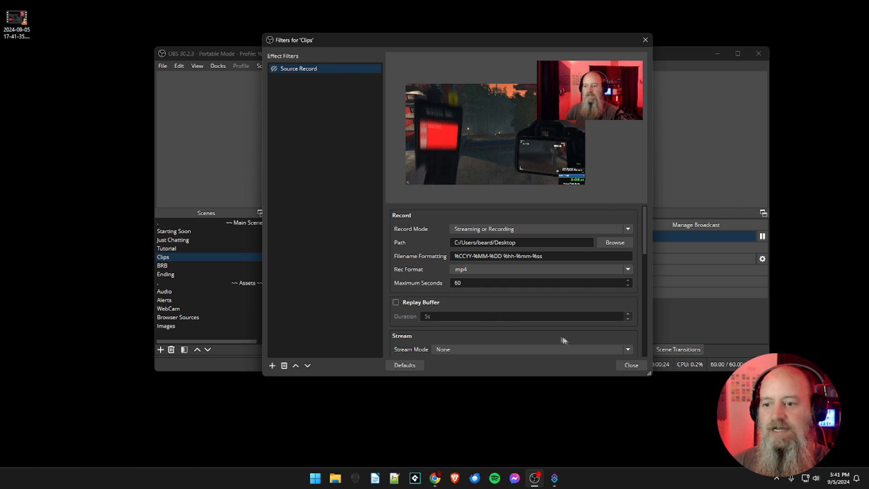
pyautogui.click(631, 365)
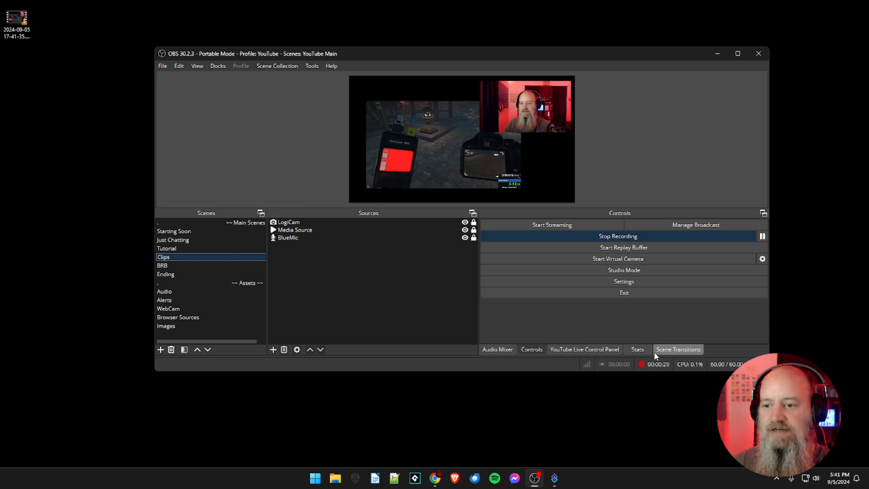
pyautogui.click(606, 235)
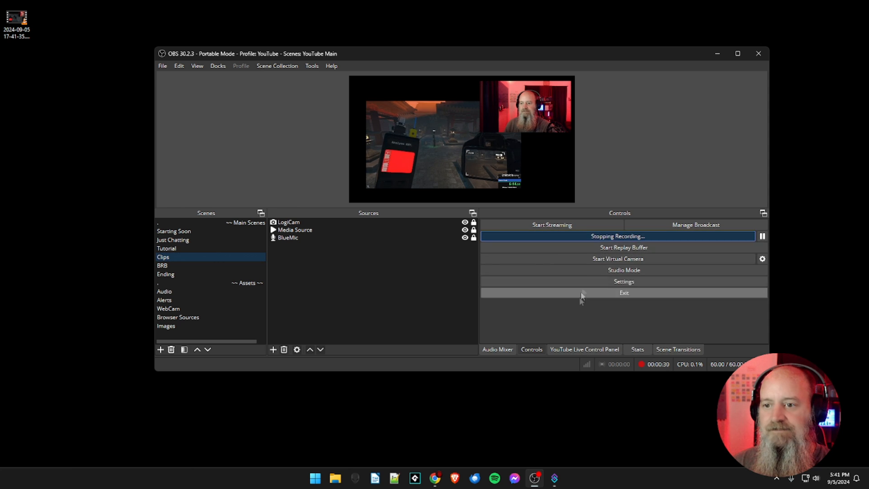
pyautogui.doubleClick(16, 23)
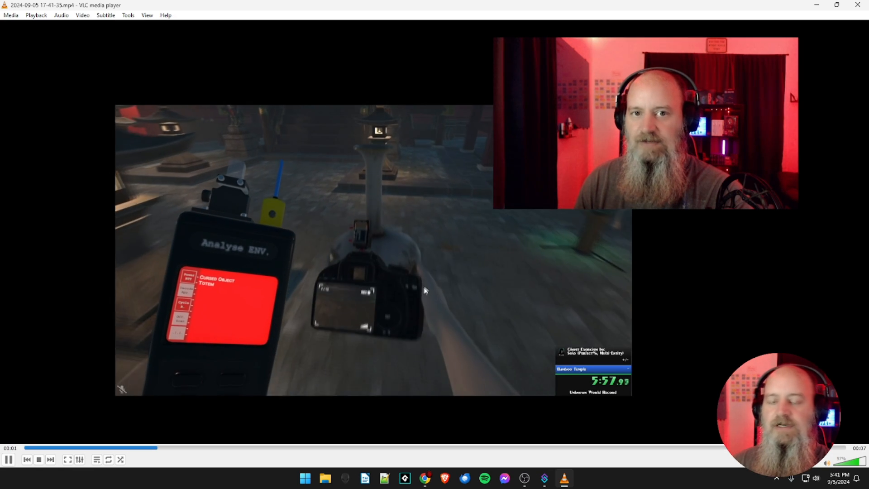
pyautogui.click(858, 5)
pyautogui.moveTo(25, 73); pyautogui.dragTo(16, 20)
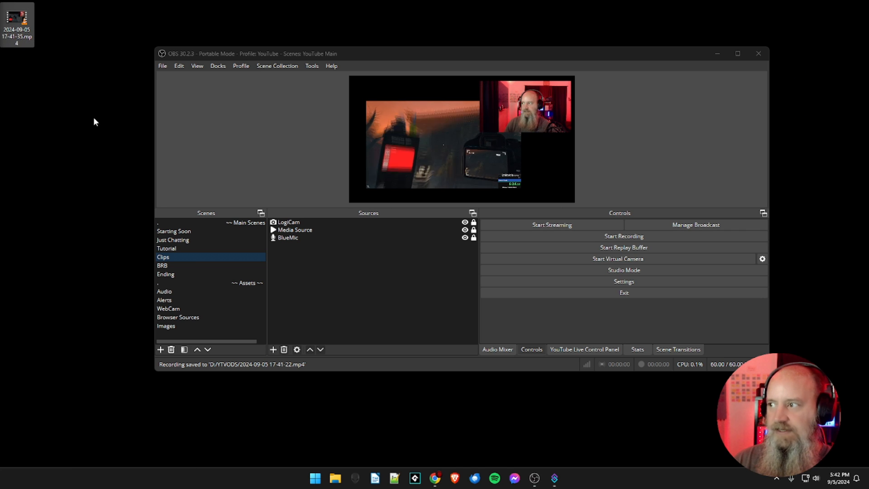
pyautogui.press('Delete')
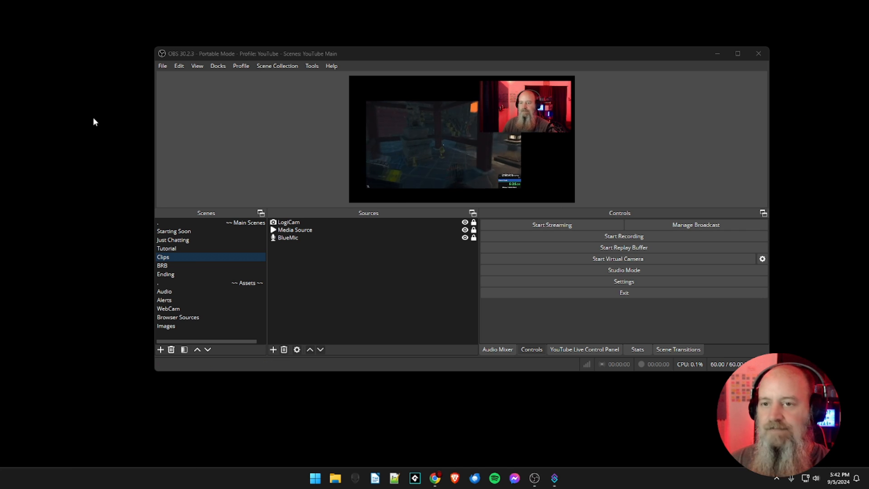
# - Maximize the OBS window and remove the LogiCam, Media Source and BlueMic sources from the Clips scene
pyautogui.doubleClick(423, 54)
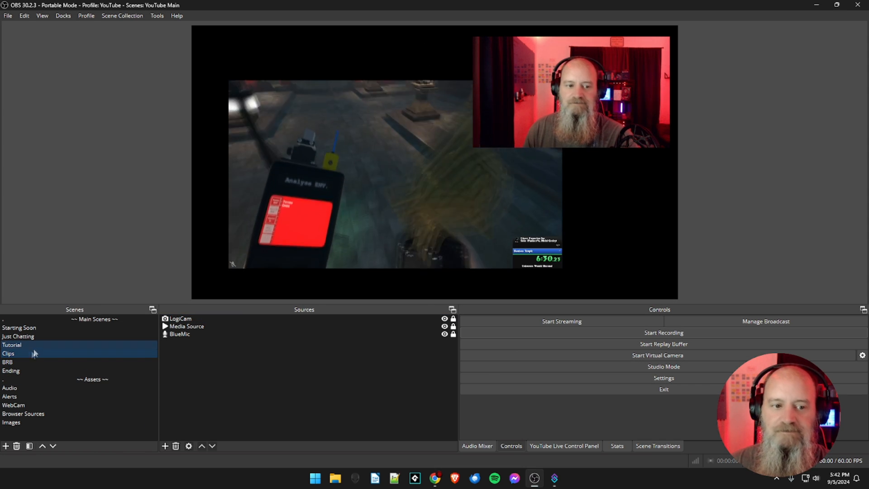
pyautogui.click(21, 345)
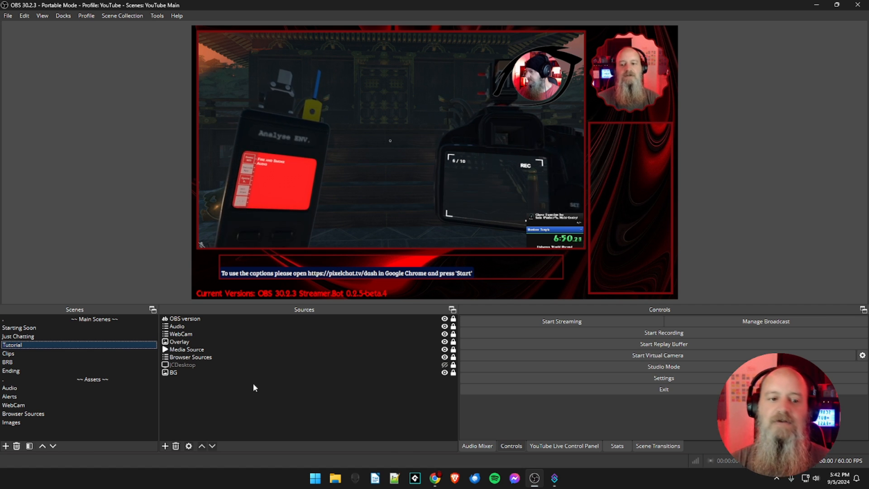
pyautogui.click(22, 357)
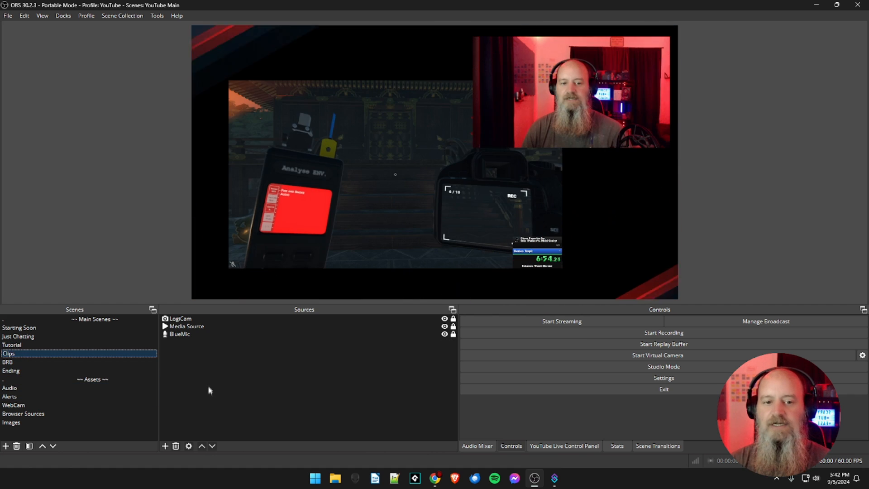
pyautogui.moveTo(187, 338); pyautogui.dragTo(189, 318)
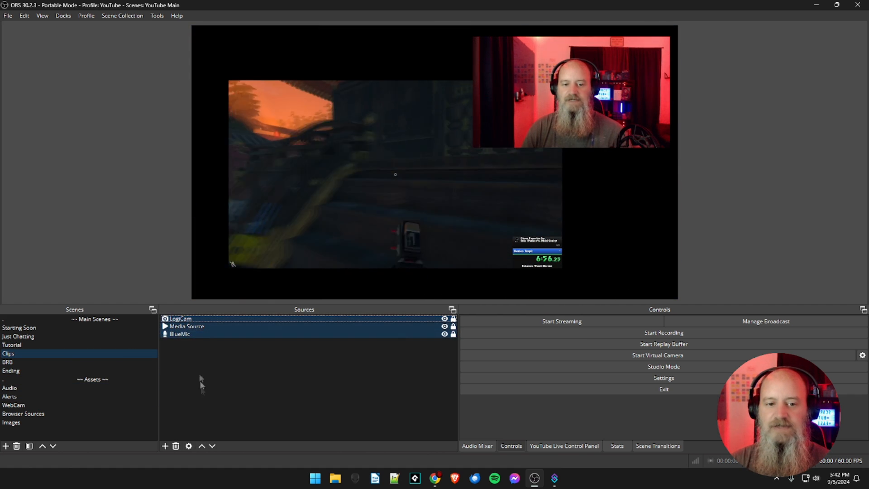
pyautogui.click(175, 446)
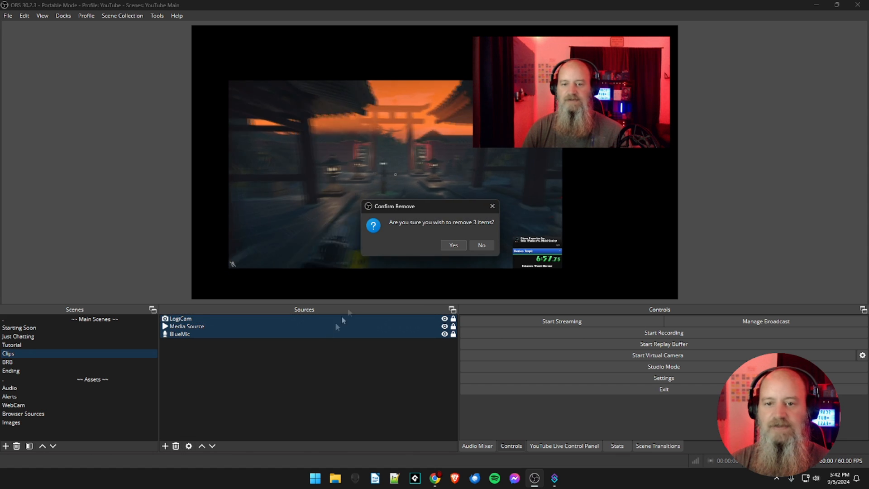
pyautogui.click(452, 246)
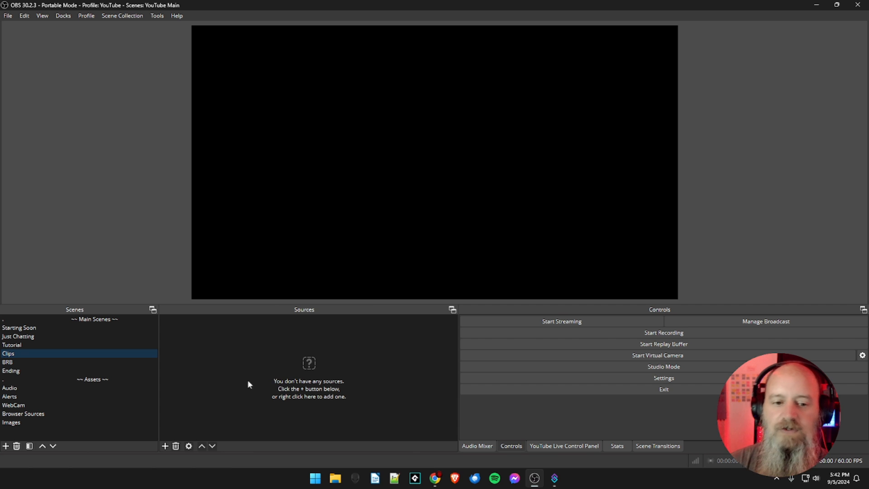
# - Review the Source Record filter settings on the Tutorial scene and close the filters window
pyautogui.click(34, 344)
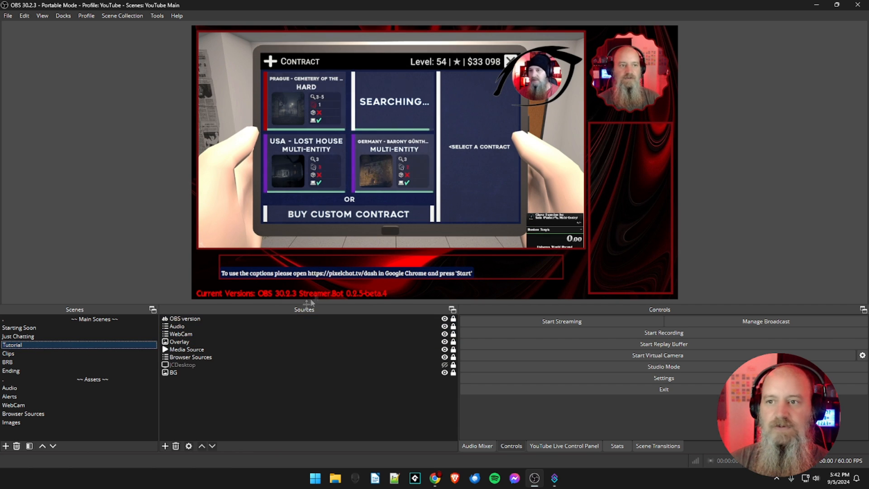
pyautogui.rightClick(19, 348)
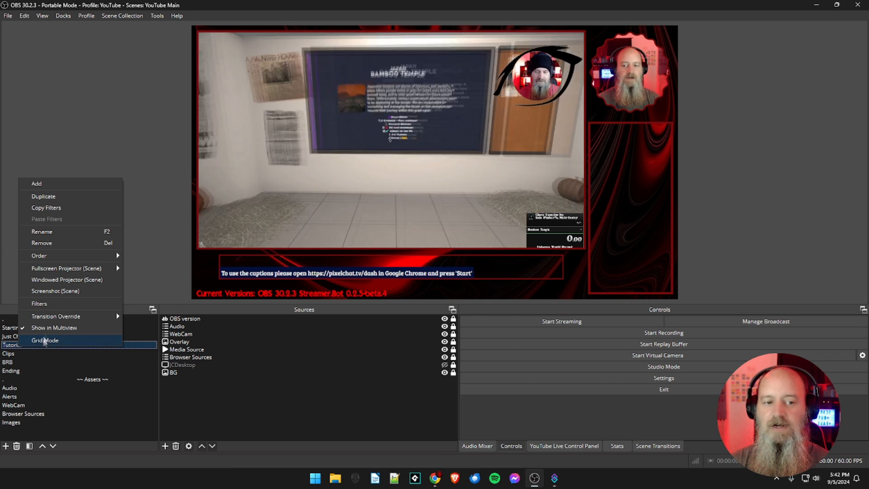
pyautogui.click(48, 304)
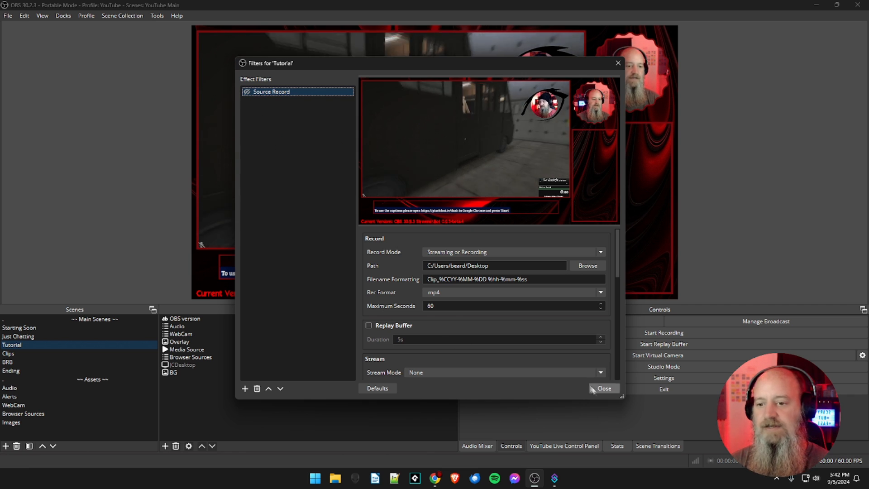
pyautogui.click(604, 388)
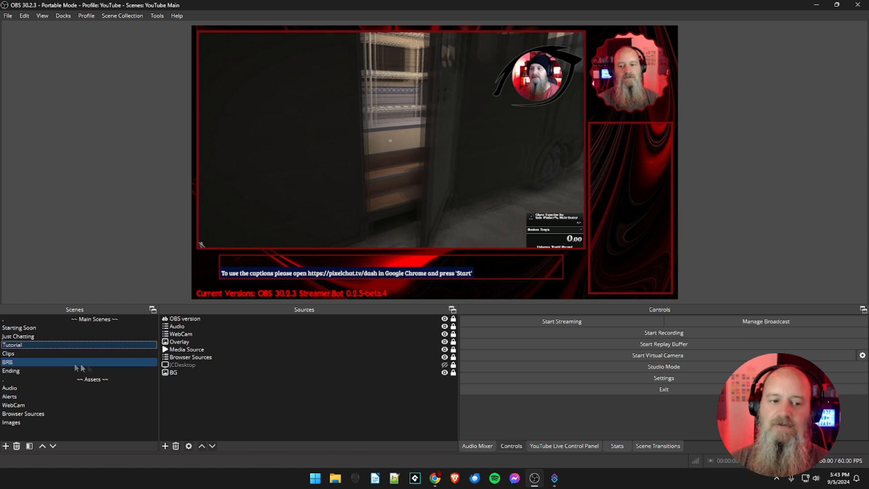
# - Add the existing Tutorial scene as a visible scene source in the Clips scene
pyautogui.click(39, 354)
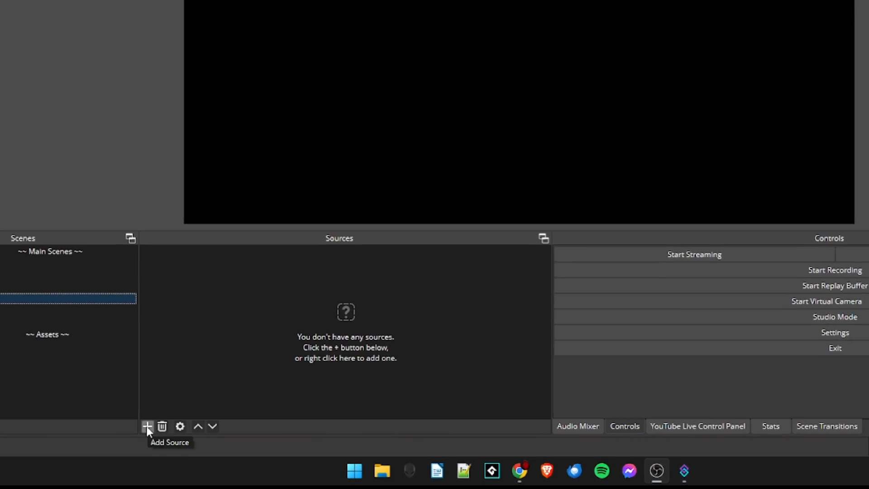
pyautogui.click(147, 426)
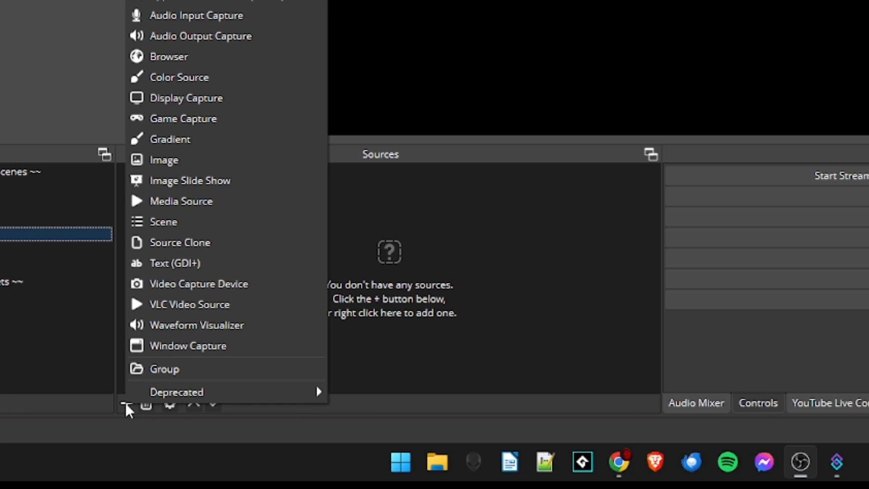
pyautogui.click(175, 231)
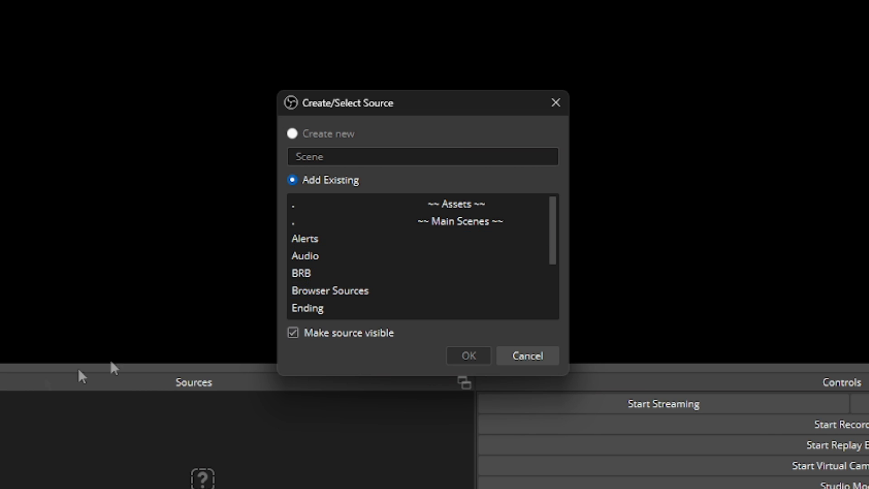
pyautogui.scroll(-1, 357, 253)
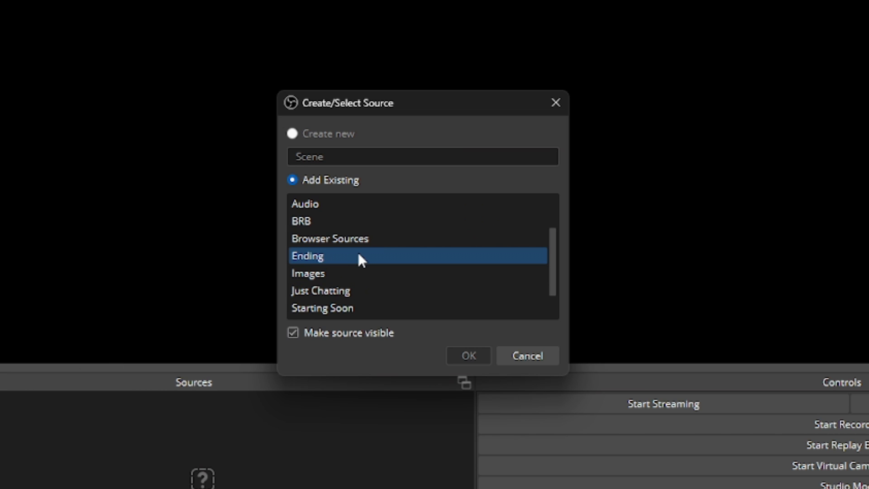
pyautogui.scroll(-1, 358, 255)
pyautogui.click(349, 292)
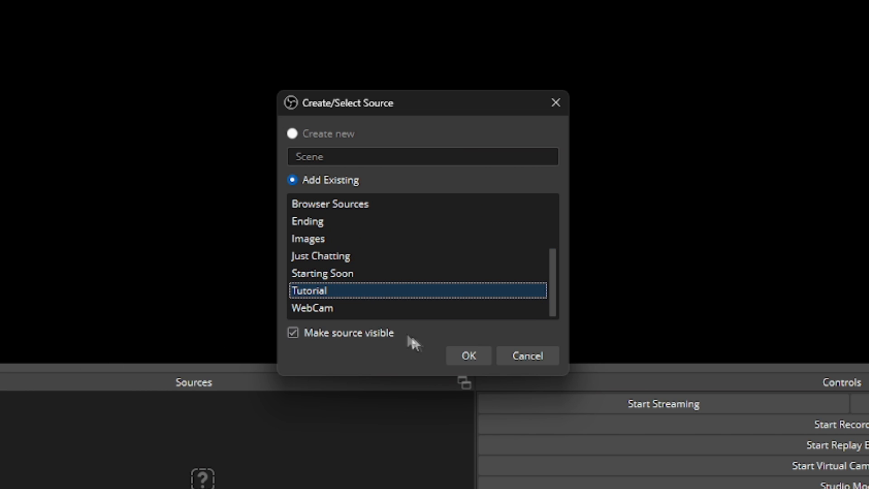
pyautogui.click(463, 357)
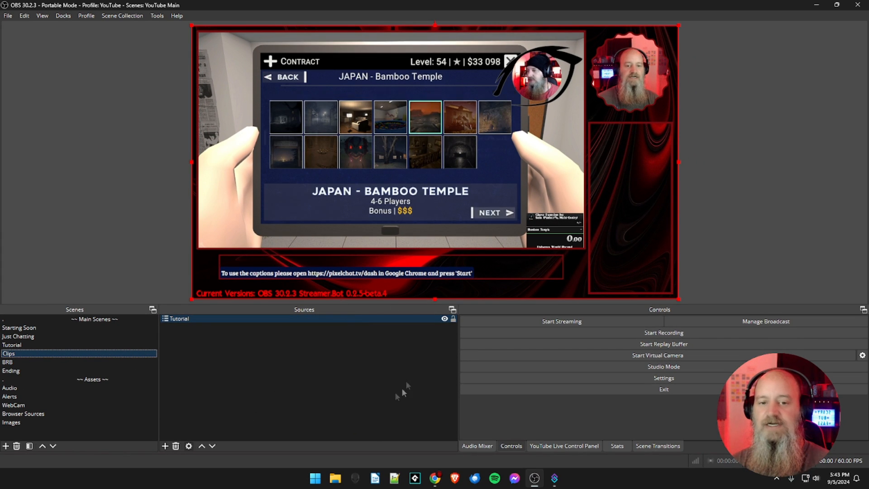
# - Show the audio mixer and compare the audio sources of the Clips and Tutorial scenes
pyautogui.click(460, 447)
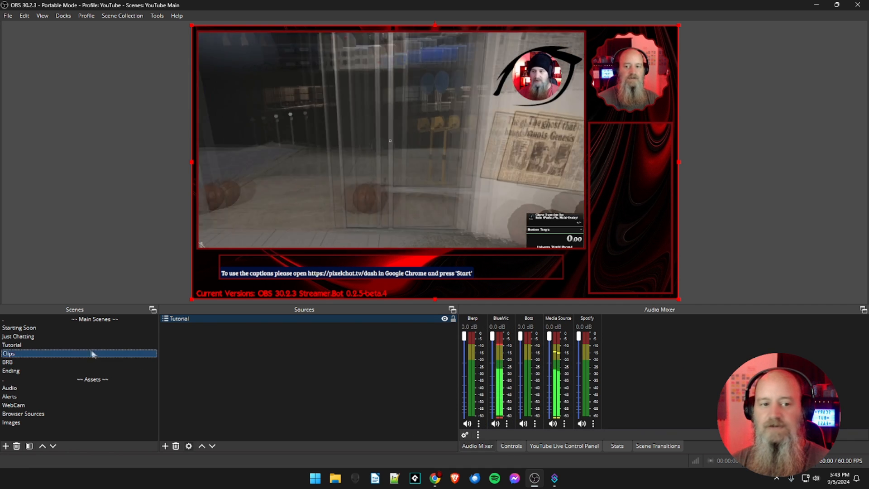
pyautogui.click(48, 345)
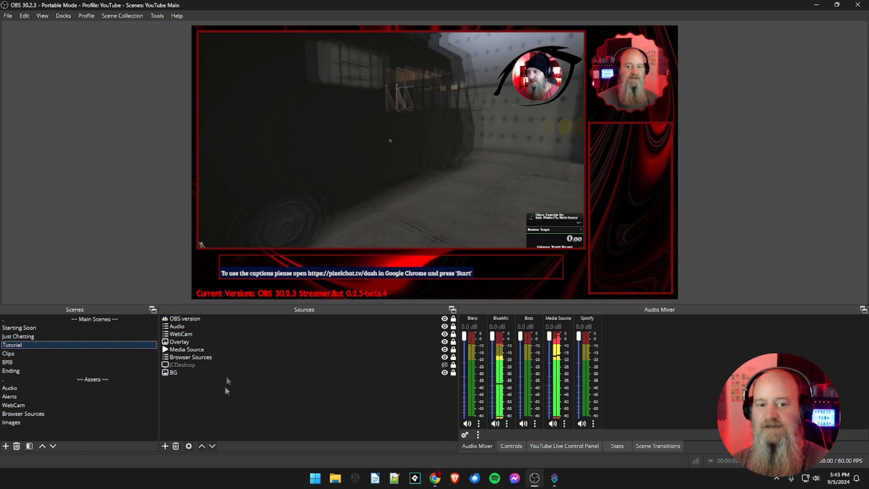
pyautogui.click(33, 353)
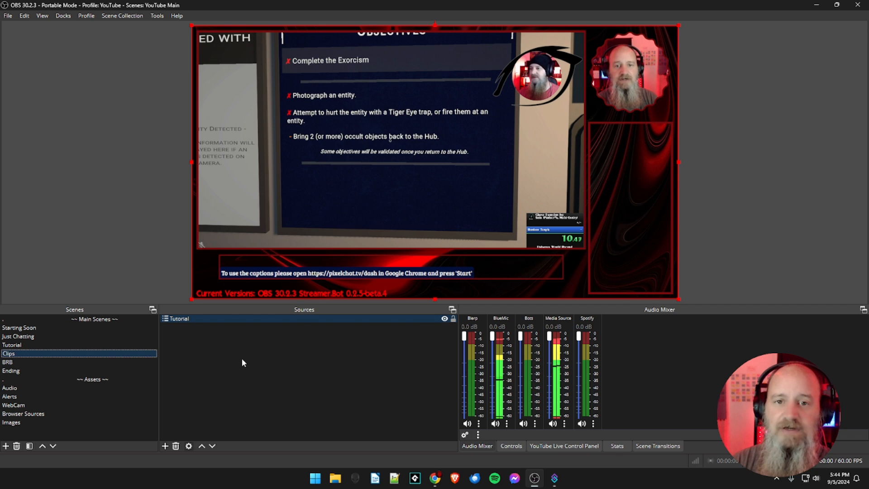
# - Create a new visible Image source named Image in the Clips scene
pyautogui.click(241, 357)
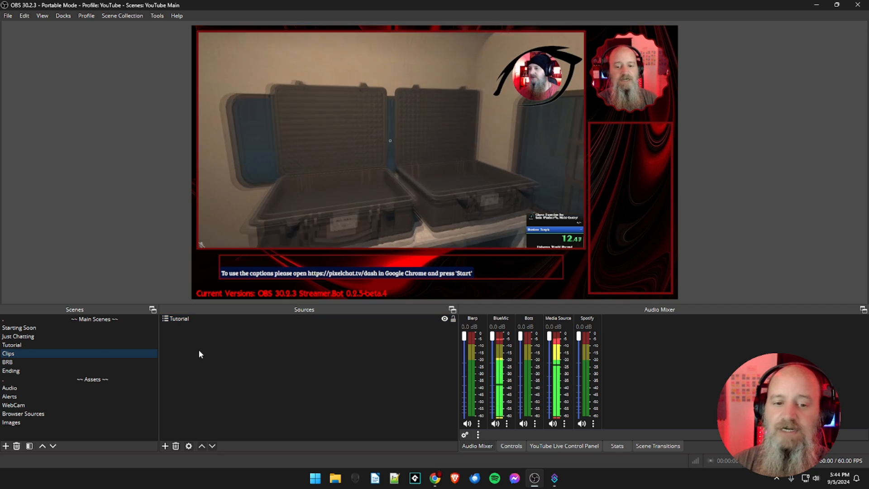
pyautogui.rightClick(199, 351)
pyautogui.moveTo(273, 357)
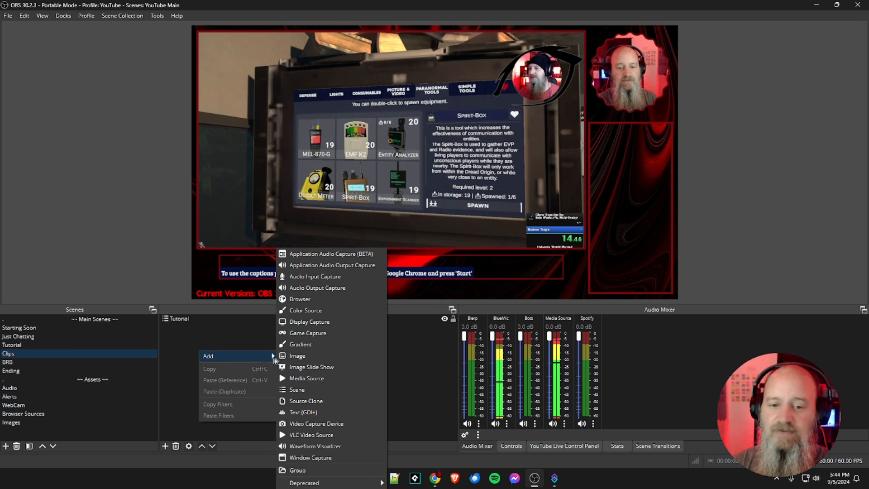
pyautogui.click(297, 356)
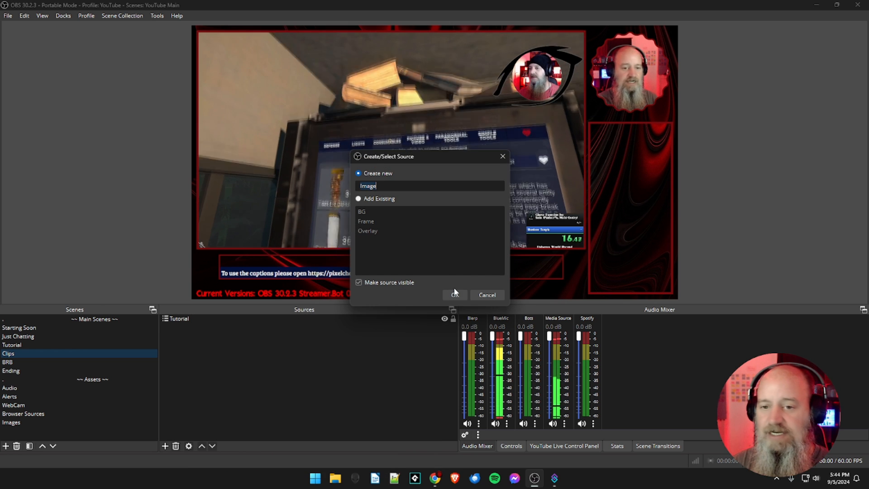
pyautogui.click(454, 293)
# - Load beardHairs.png from the OBS-Grafix Avatars/Beards folder into the new Image source and accept its properties
pyautogui.click(565, 239)
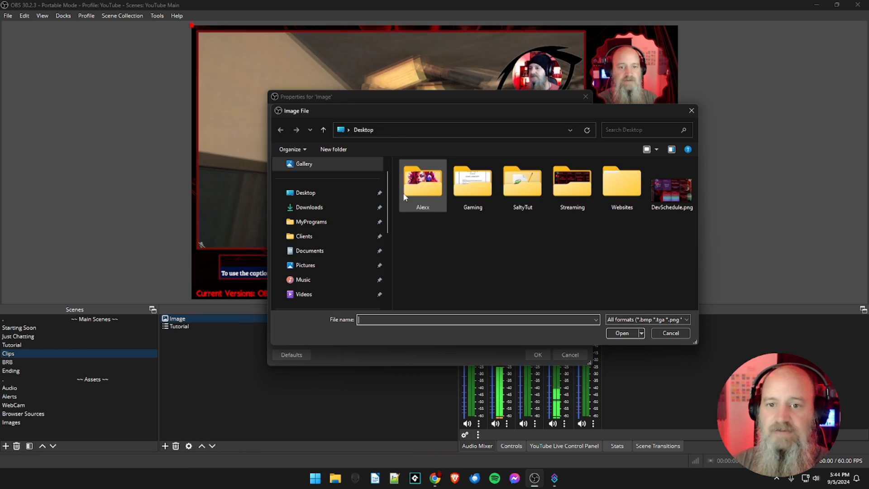
pyautogui.click(334, 222)
pyautogui.doubleClick(423, 176)
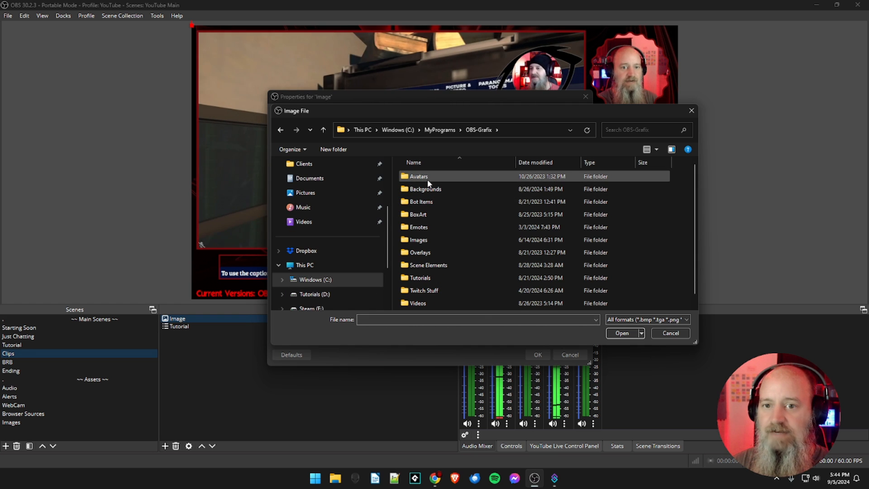
pyautogui.doubleClick(428, 177)
pyautogui.doubleClick(432, 177)
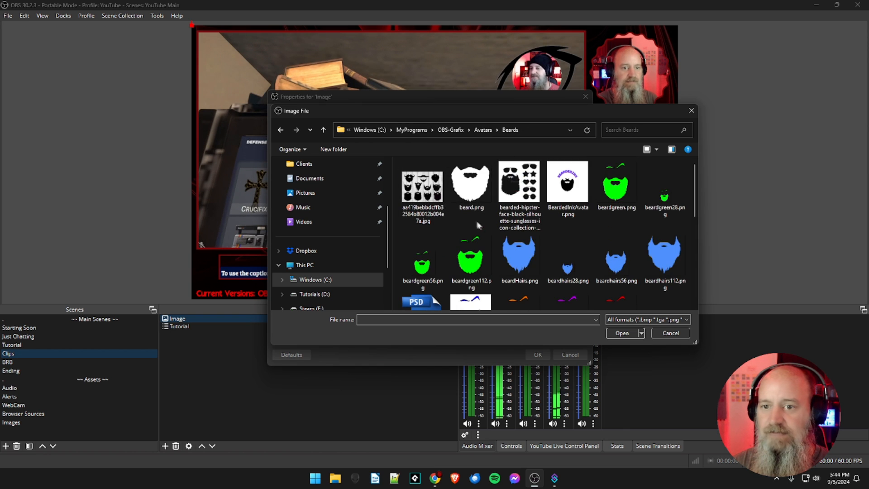
pyautogui.scroll(-1, 480, 231)
pyautogui.click(520, 215)
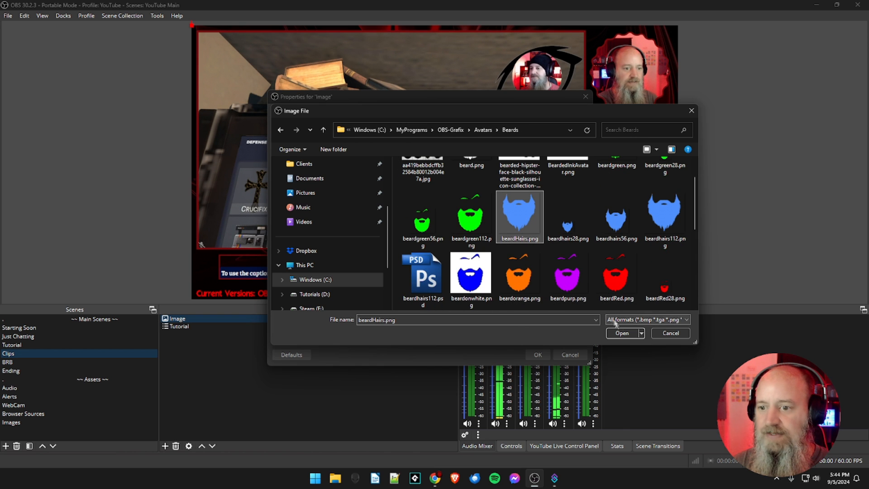
pyautogui.click(621, 332)
pyautogui.click(538, 354)
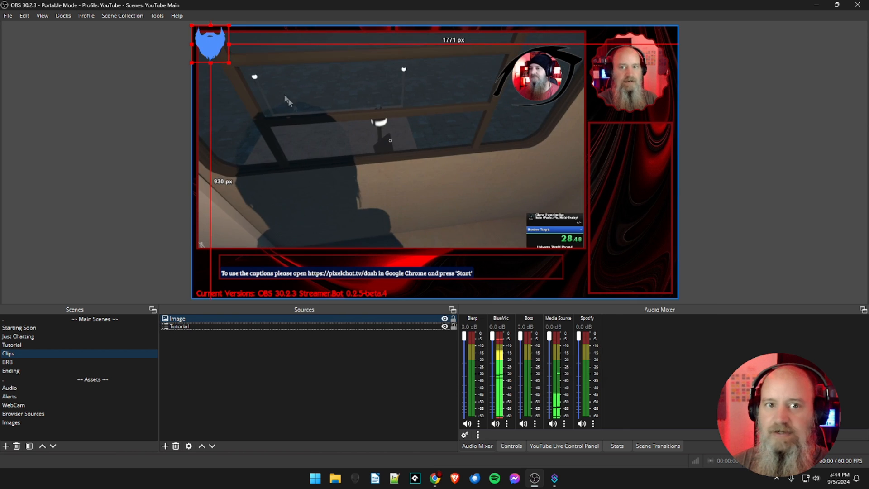
# - Move the beard image over the game footage's timer, about 1277 px from the canvas's left edge and 710 px from its top
pyautogui.moveTo(225, 58); pyautogui.dragTo(550, 242)
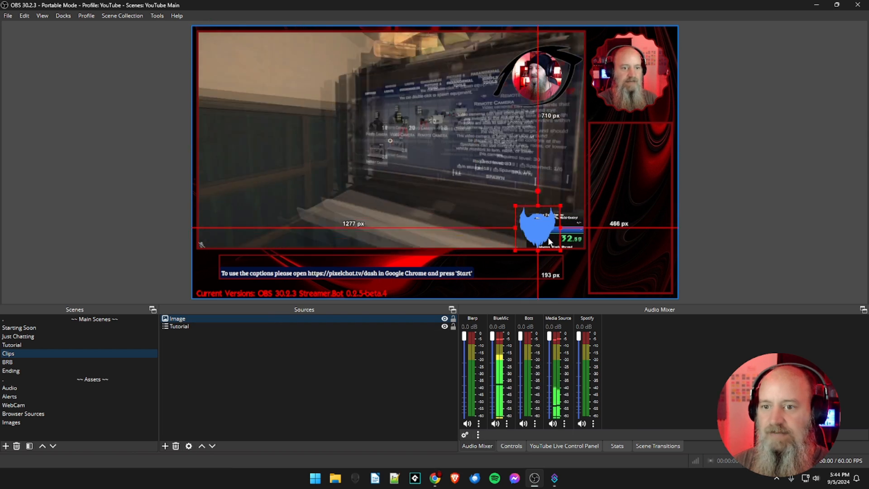
pyautogui.click(346, 377)
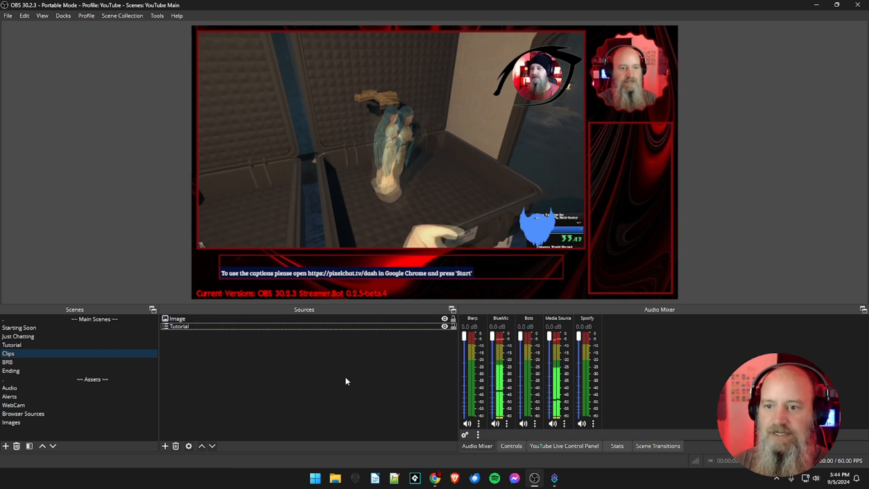
# - Compare the Tutorial and Clips scenes, leave Tutorial active, and restore the OBS window to its smaller size
pyautogui.click(36, 345)
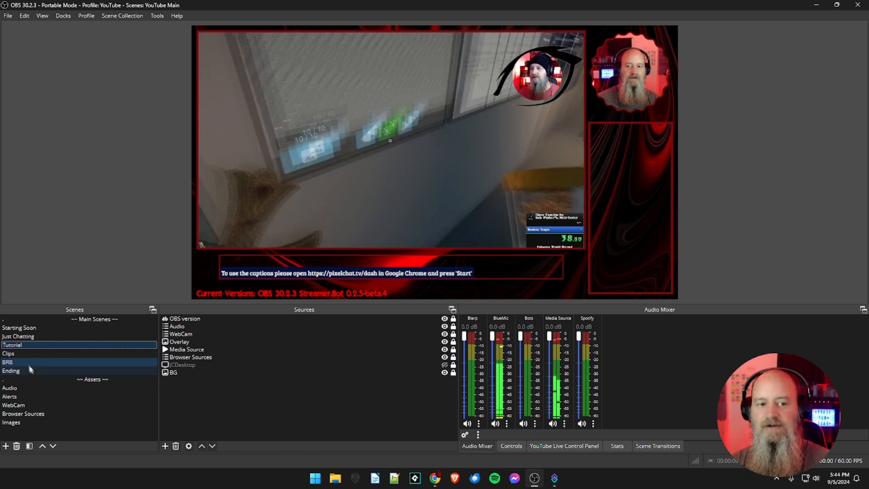
pyautogui.click(21, 355)
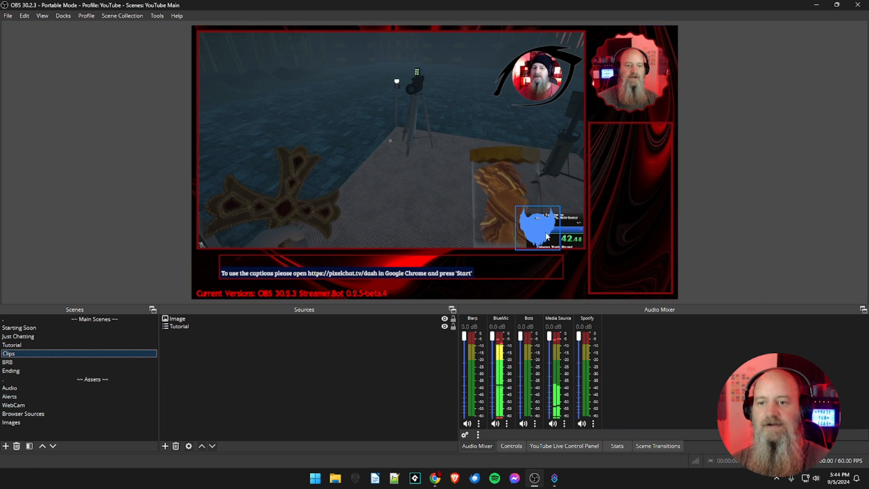
pyautogui.click(18, 344)
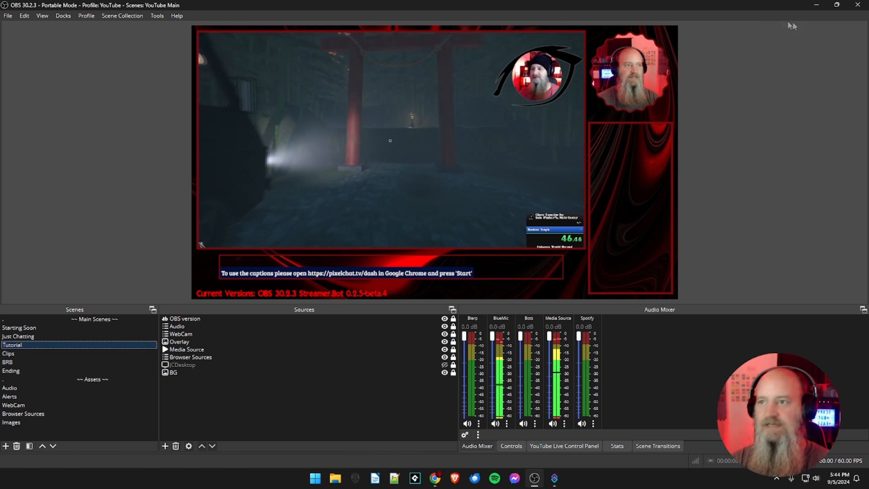
pyautogui.click(836, 5)
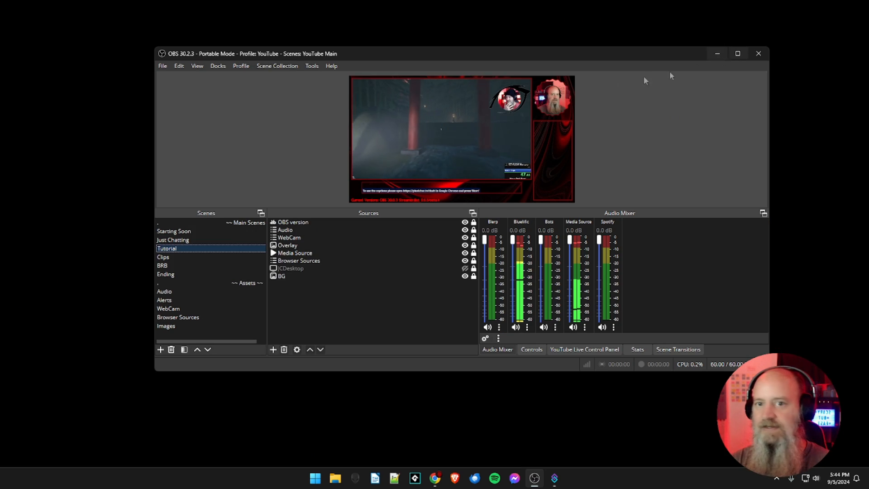
# - Open the Clips scene's filters, return to the Tutorial scene with recording running, and position the filters window over OBS
pyautogui.click(177, 260)
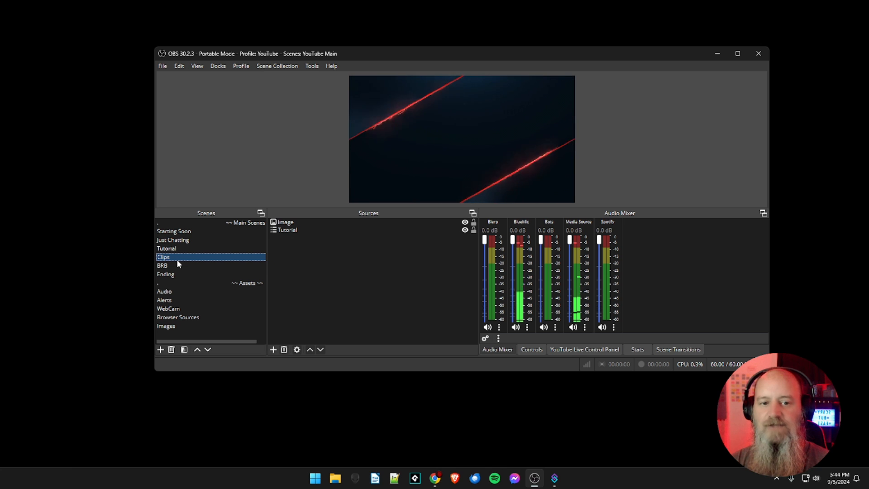
pyautogui.rightClick(177, 261)
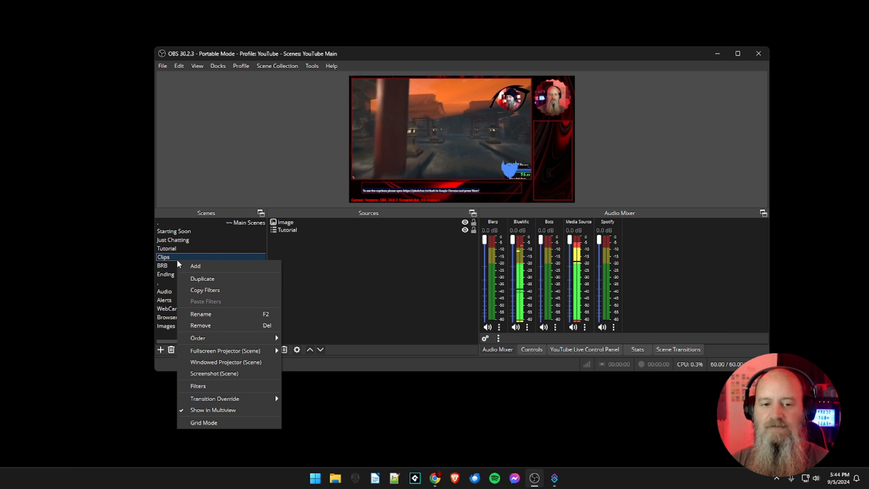
pyautogui.click(195, 384)
pyautogui.click(178, 248)
pyautogui.moveTo(455, 44); pyautogui.dragTo(583, 240)
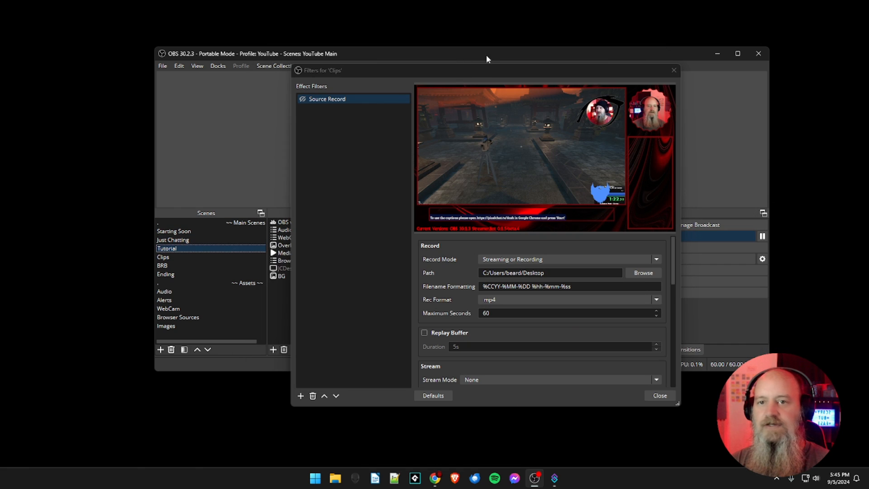
pyautogui.moveTo(468, 85); pyautogui.dragTo(461, 230)
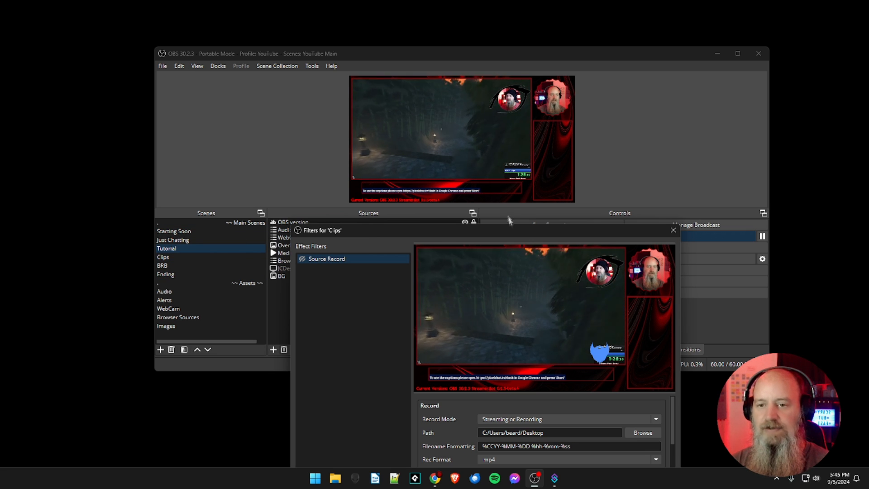
pyautogui.moveTo(501, 230); pyautogui.dragTo(494, 71)
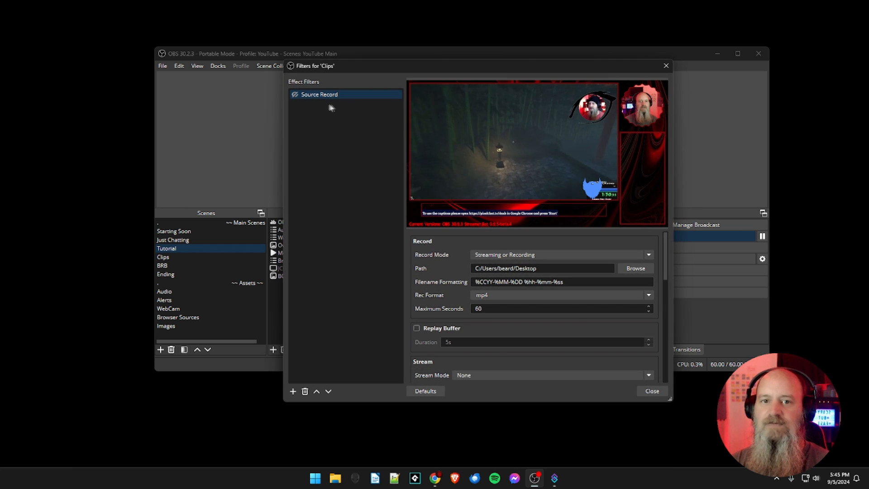
# - Record a short clip by enabling and disabling the Clips scene's Source Record filter, and play the saved file from the desktop
pyautogui.click(294, 94)
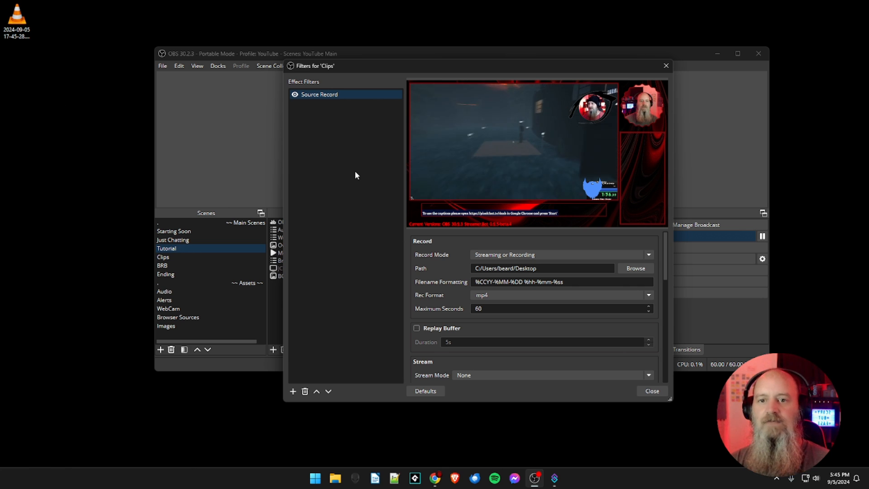
pyautogui.click(295, 95)
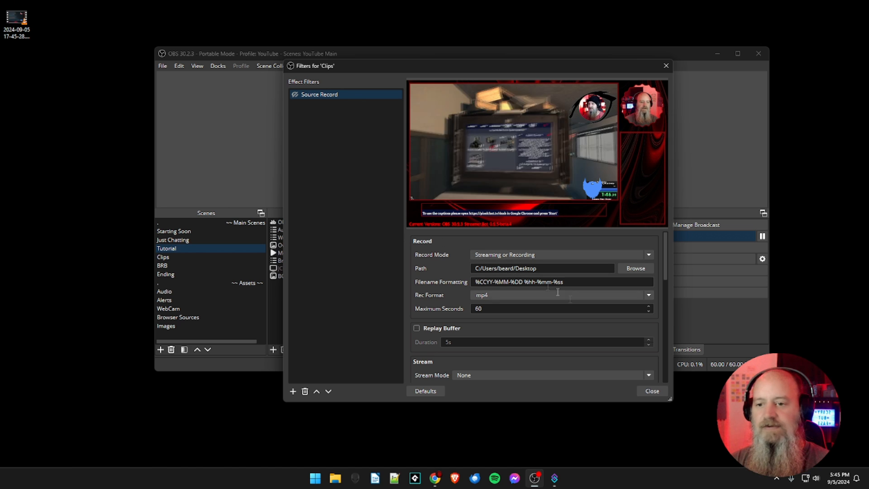
pyautogui.press('Escape')
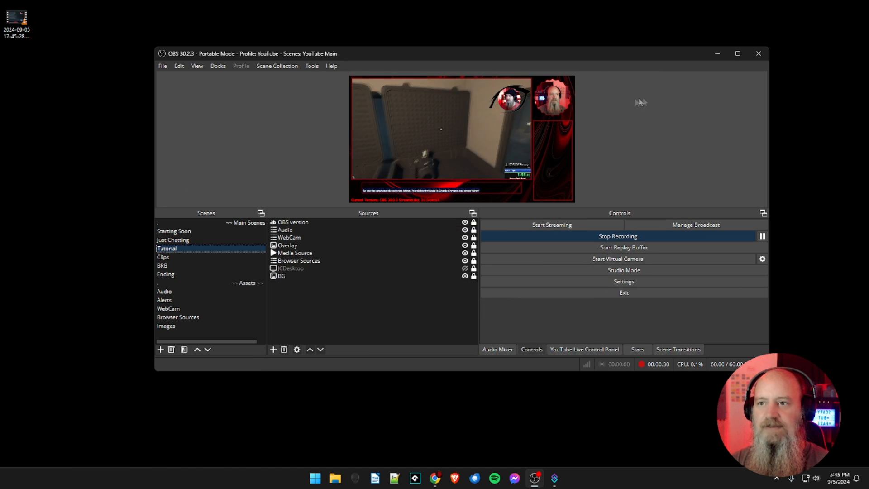
pyautogui.doubleClick(18, 25)
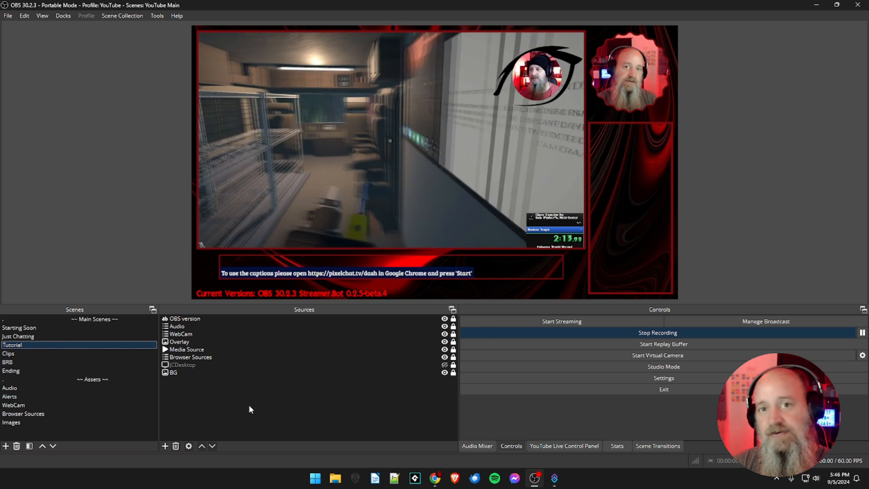
# - Minimize OBS, switch to Streamer.bot and move its window toward the middle of the desktop
pyautogui.click(816, 4)
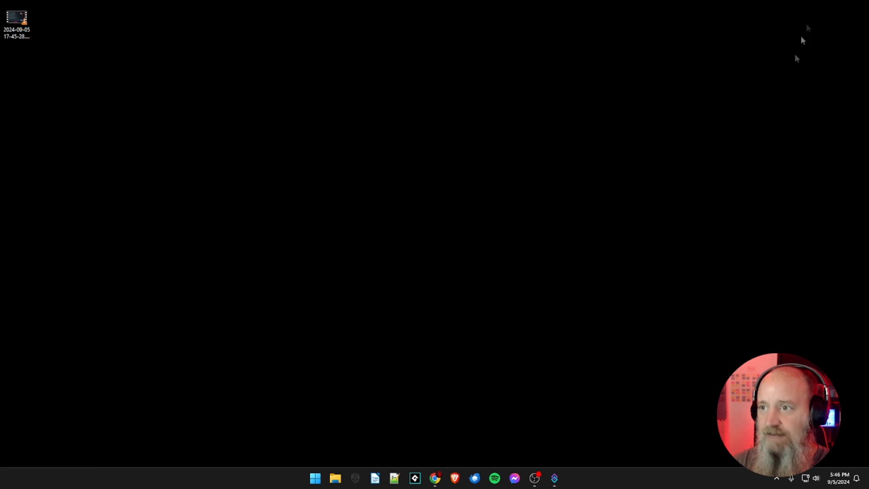
pyautogui.click(556, 479)
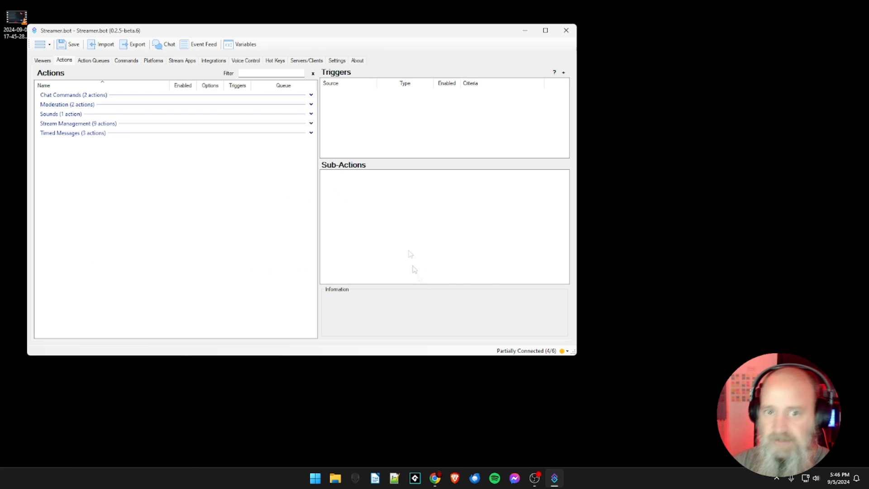
pyautogui.moveTo(376, 36); pyautogui.dragTo(457, 82)
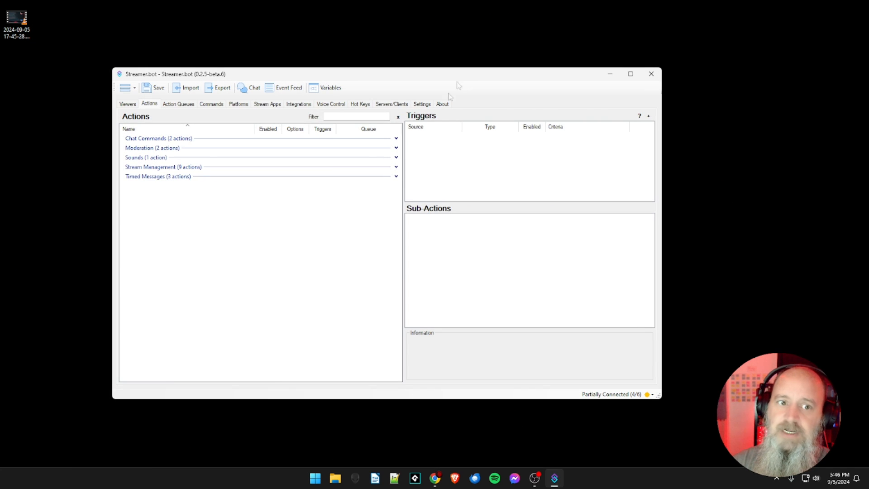
# - Add an enabled action named Make A Clip in a new group called Test, keeping the Default queue
pyautogui.rightClick(165, 205)
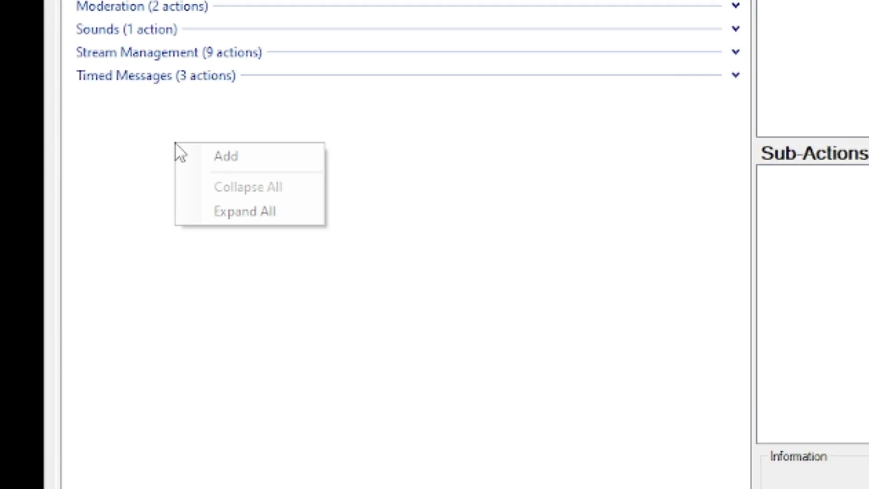
pyautogui.click(176, 208)
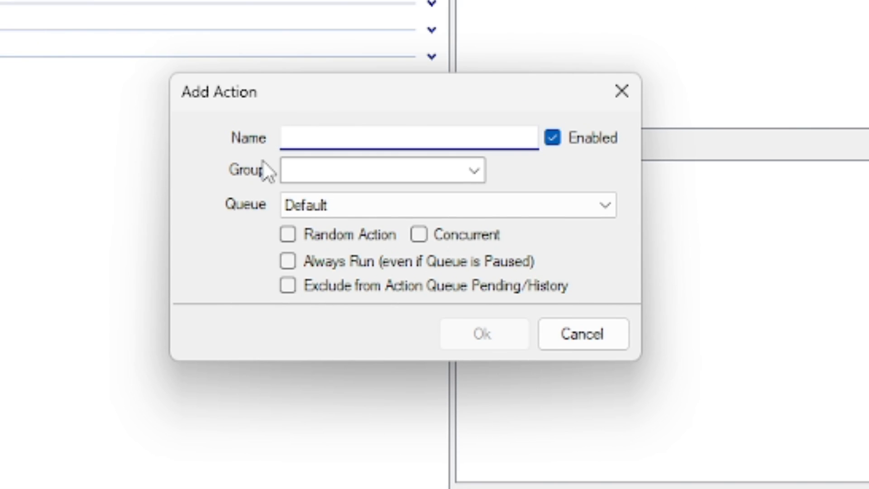
pyautogui.write('Make A Clip')
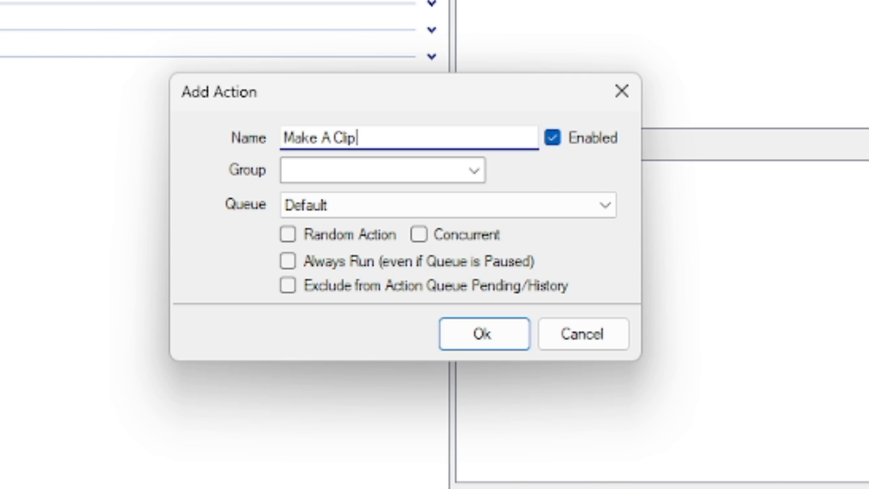
pyautogui.click(302, 172)
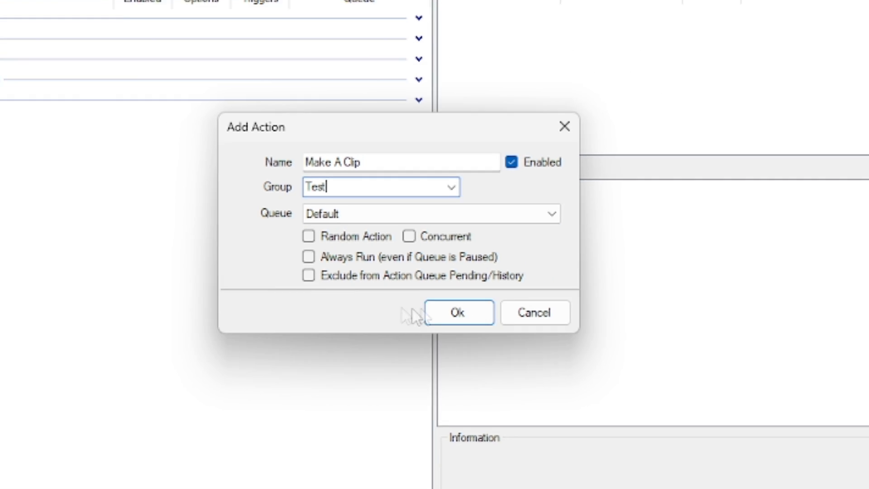
pyautogui.click(483, 334)
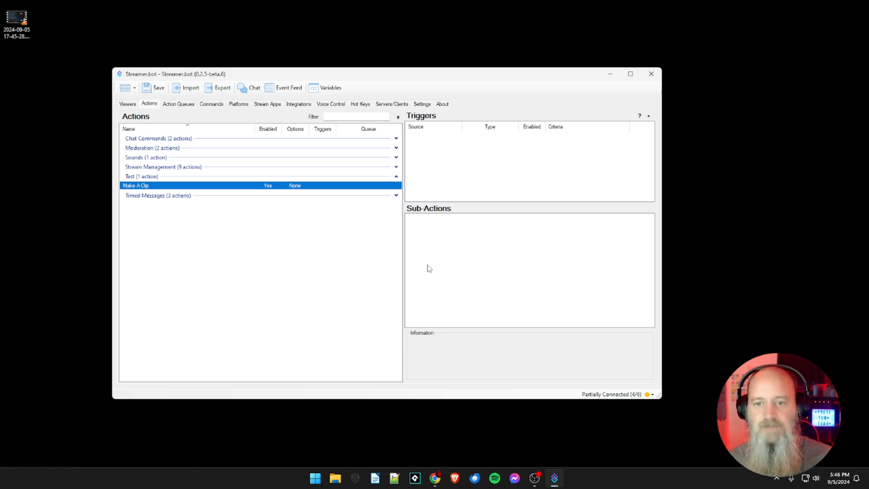
# - Add a YouTube channel message sub-action from the Bot account reading "Thank you %user%! Your Clip is being created!"
pyautogui.rightClick(426, 241)
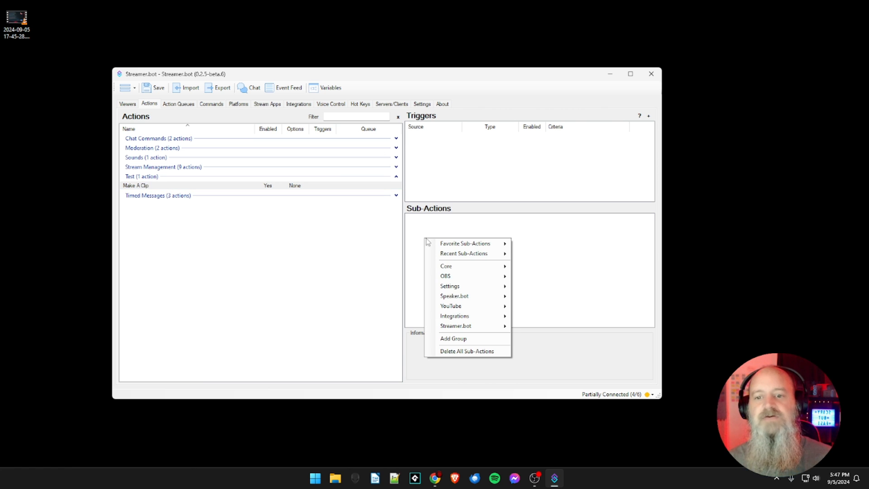
pyautogui.moveTo(455, 307)
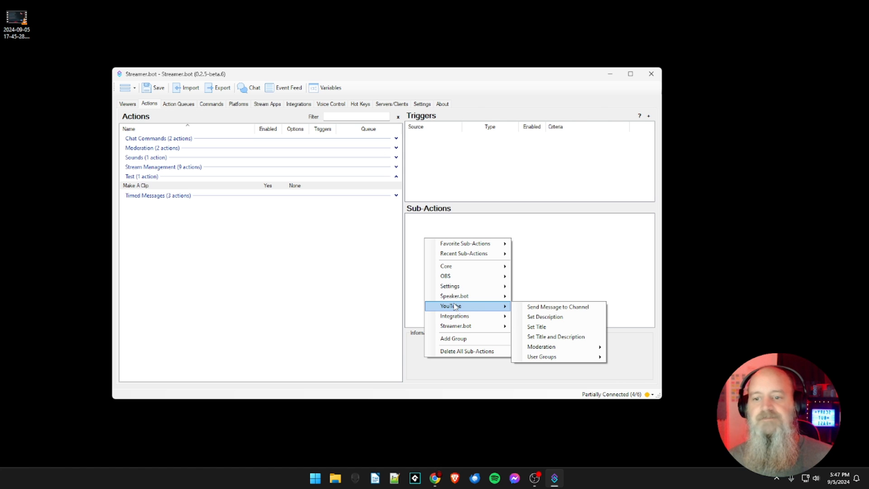
pyautogui.click(543, 306)
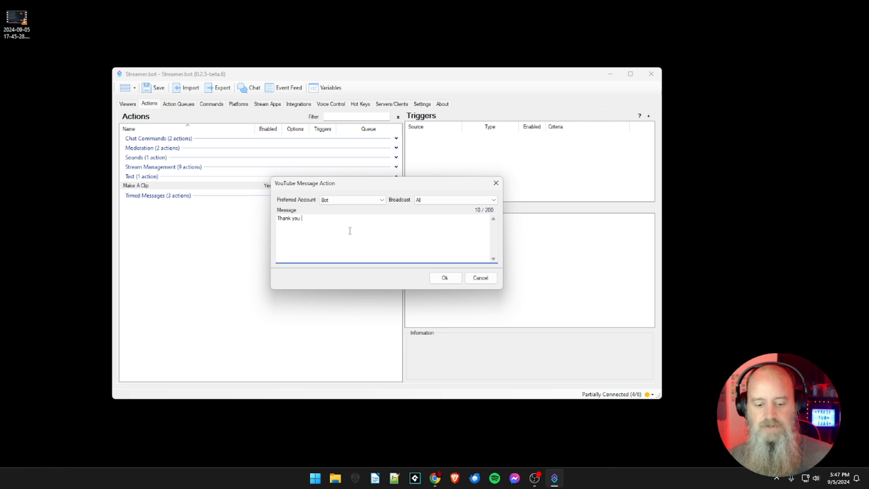
pyautogui.write('user%! Your Clip')
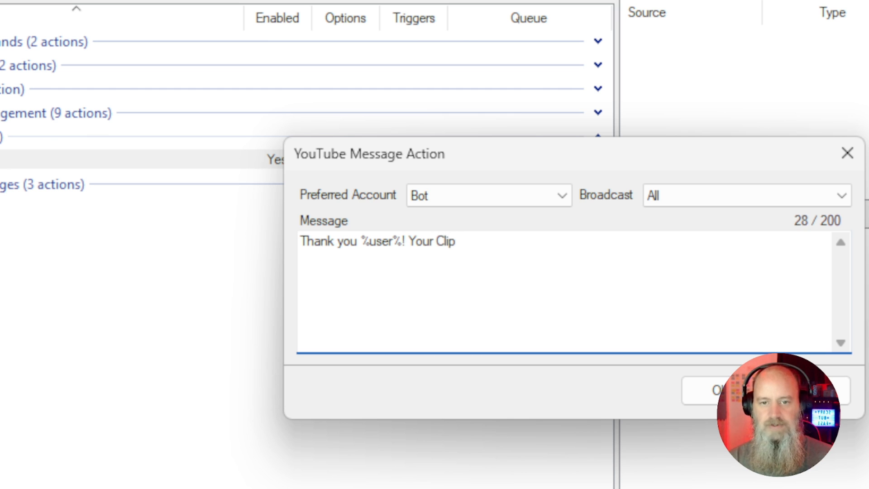
pyautogui.write('is being')
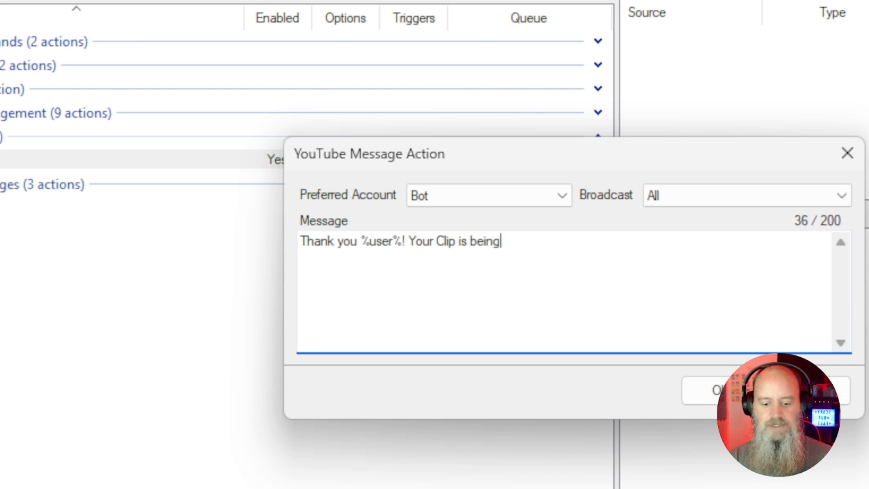
pyautogui.write(' created!')
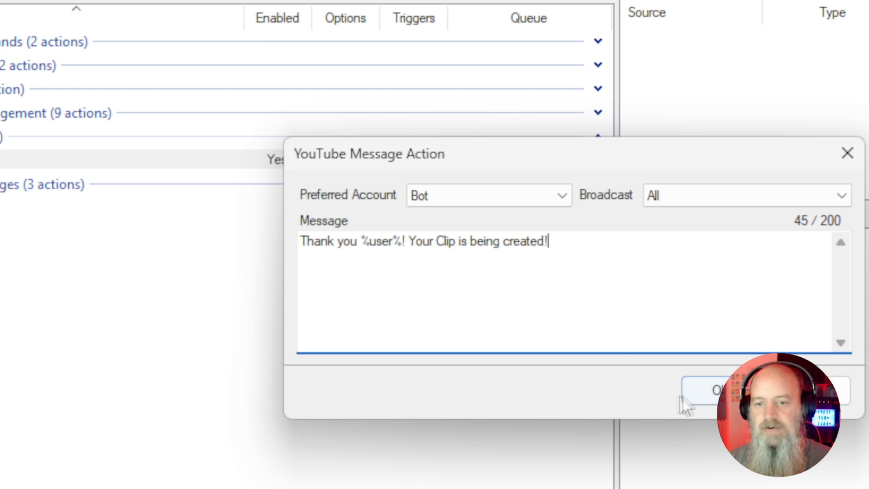
pyautogui.click(699, 394)
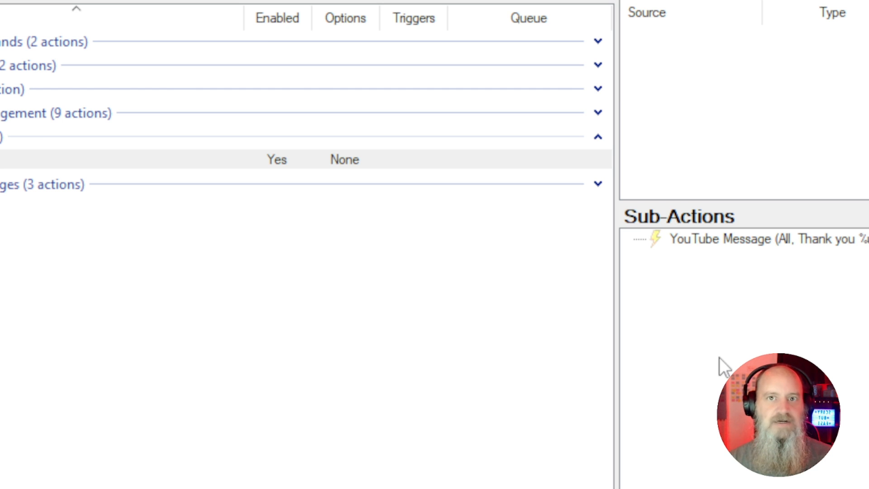
# - Add a Delay sub-action of 1000 milliseconds after the YouTube message
pyautogui.rightClick(709, 305)
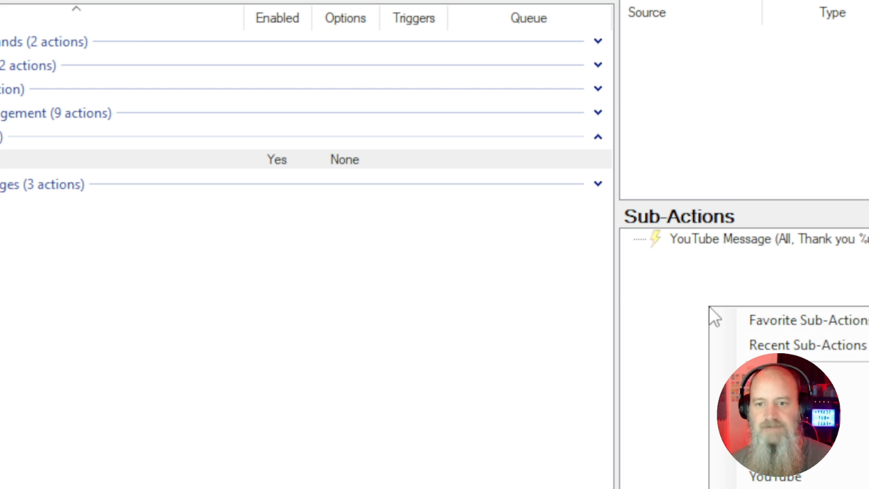
pyautogui.moveTo(763, 377)
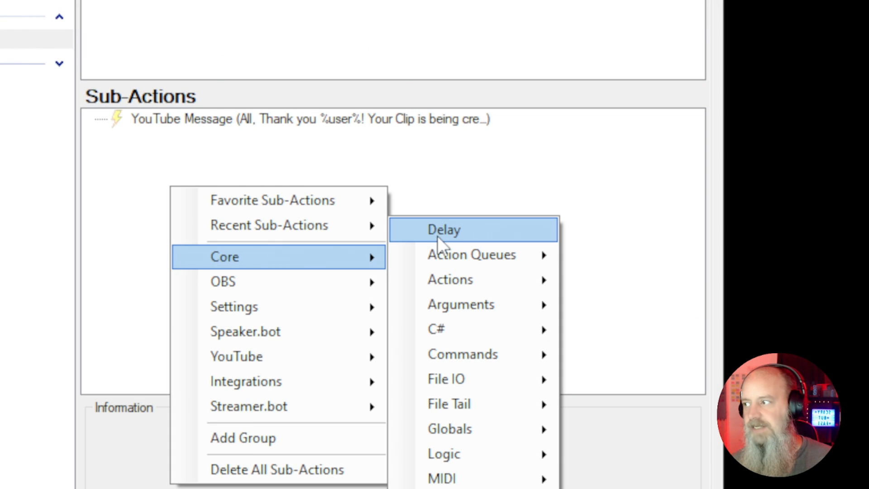
pyautogui.click(437, 235)
pyautogui.write('1000')
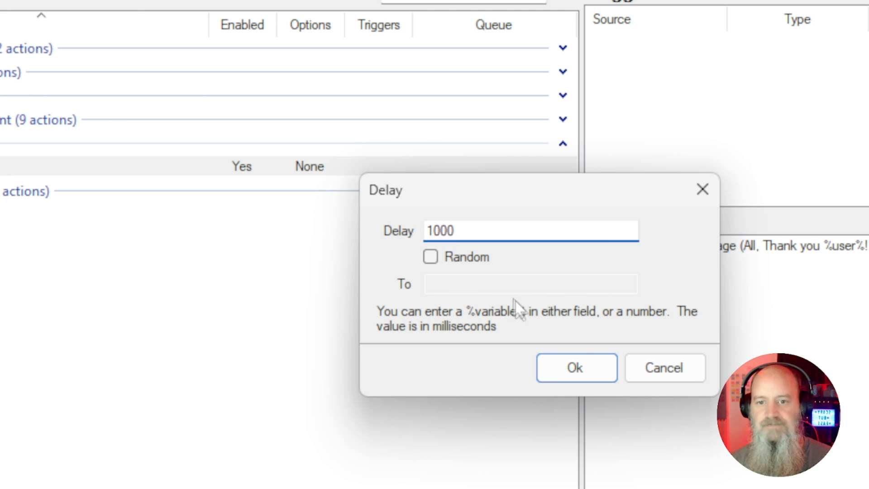
pyautogui.click(568, 368)
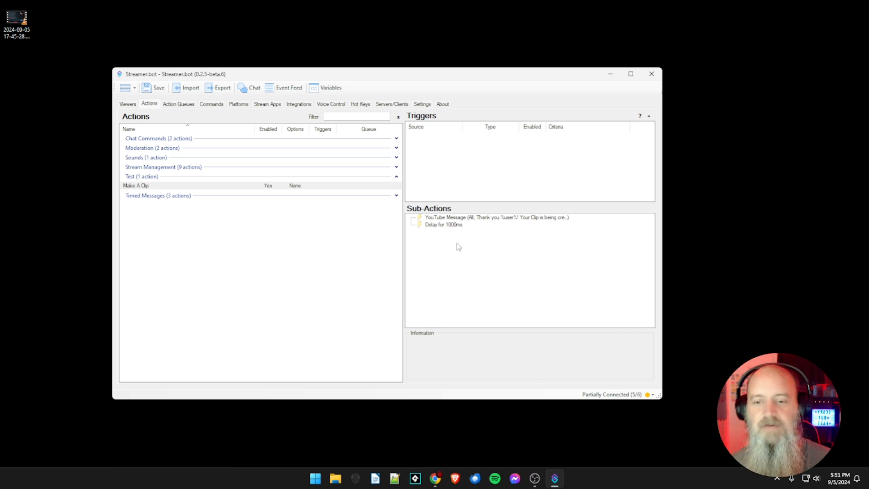
pyautogui.rightClick(428, 236)
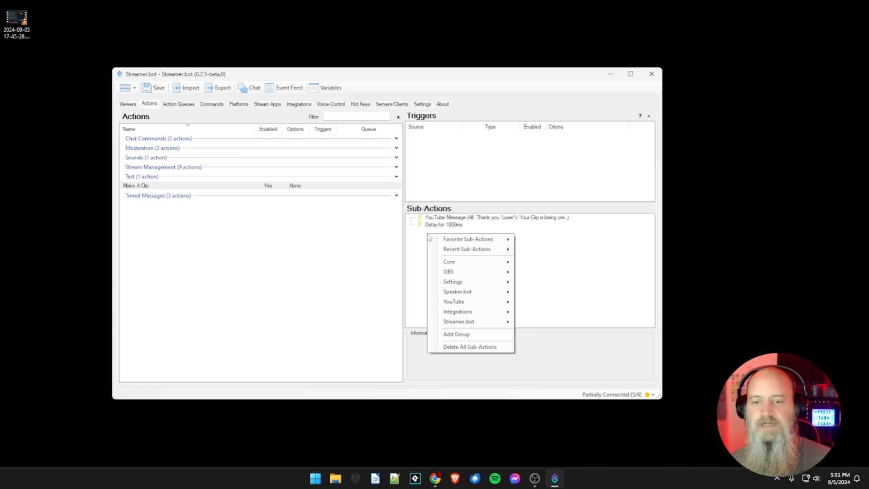
pyautogui.moveTo(453, 271)
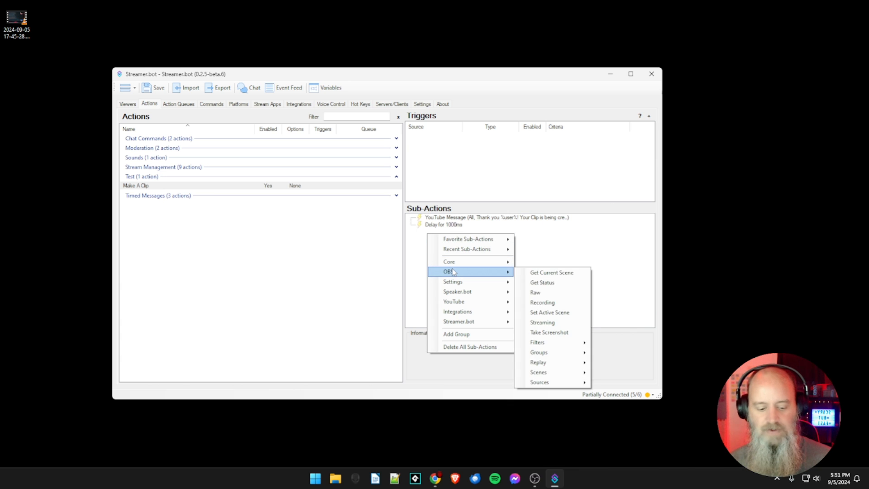
pyautogui.press('Escape')
pyautogui.press('Escape')
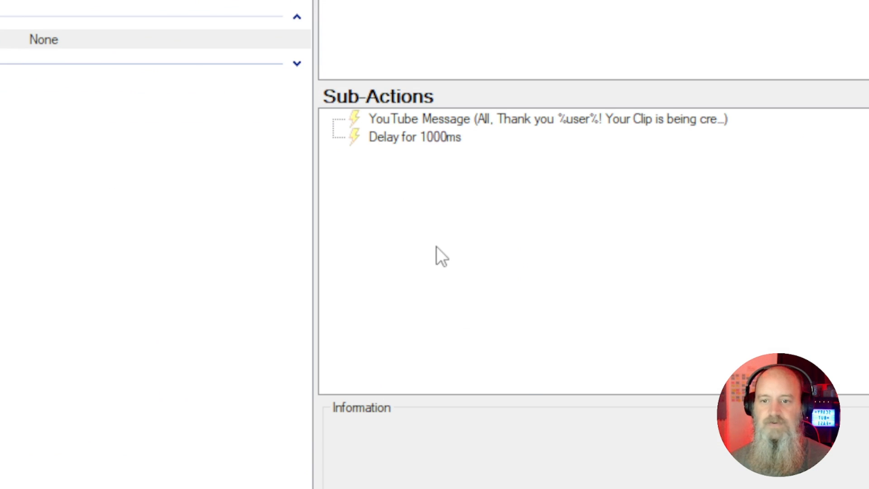
# - Add an OBS Set Scene Filter State sub-action that makes the Source Record filter on the Clips scene Visible, using the Default connection
pyautogui.rightClick(436, 247)
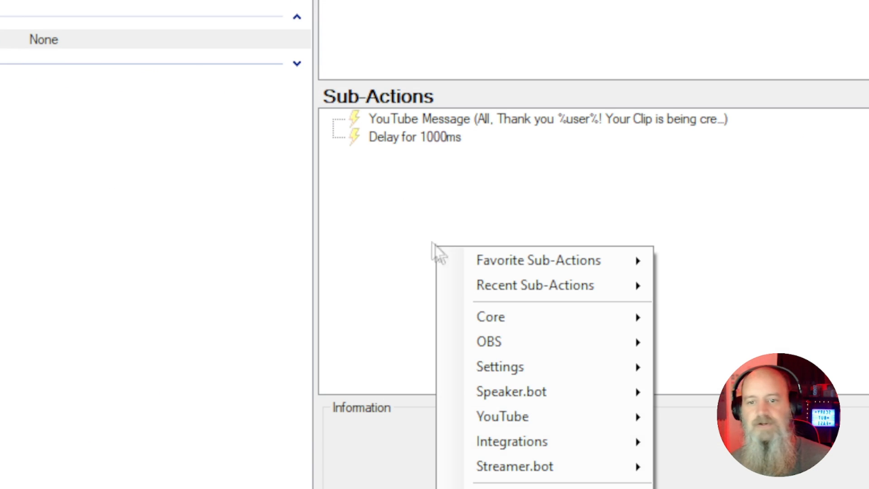
pyautogui.rightClick(393, 174)
pyautogui.moveTo(448, 243)
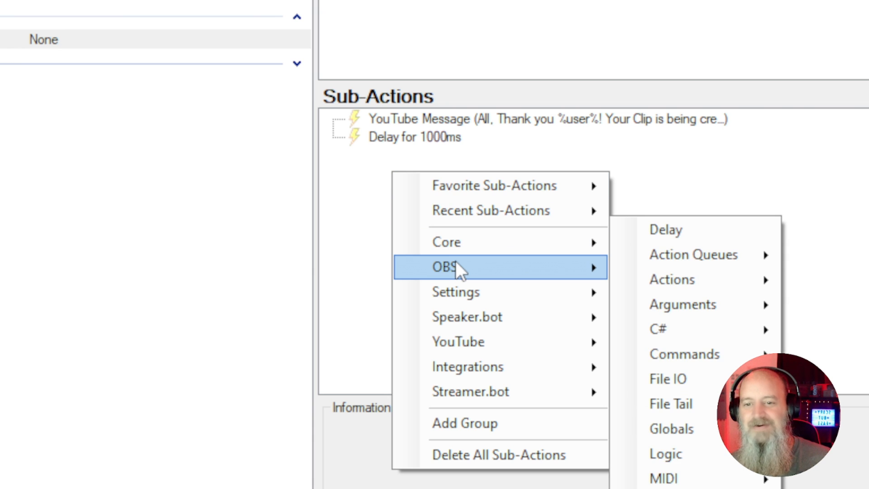
pyautogui.moveTo(455, 263)
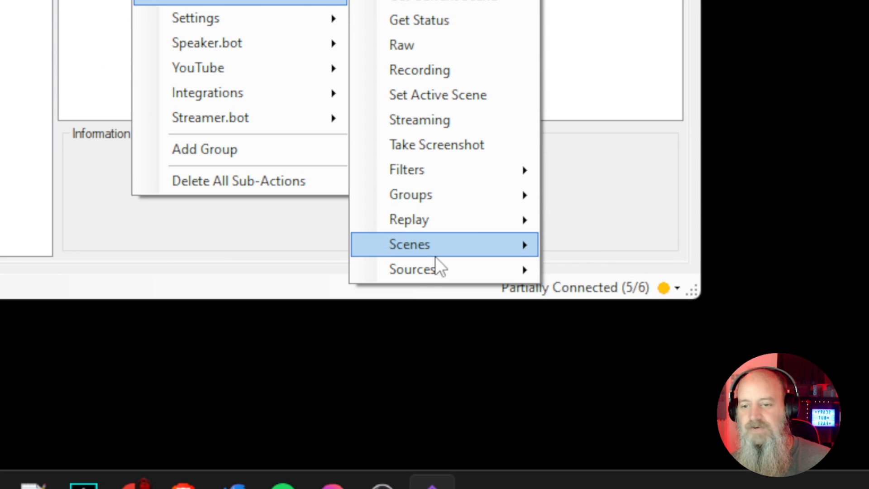
pyautogui.moveTo(435, 265)
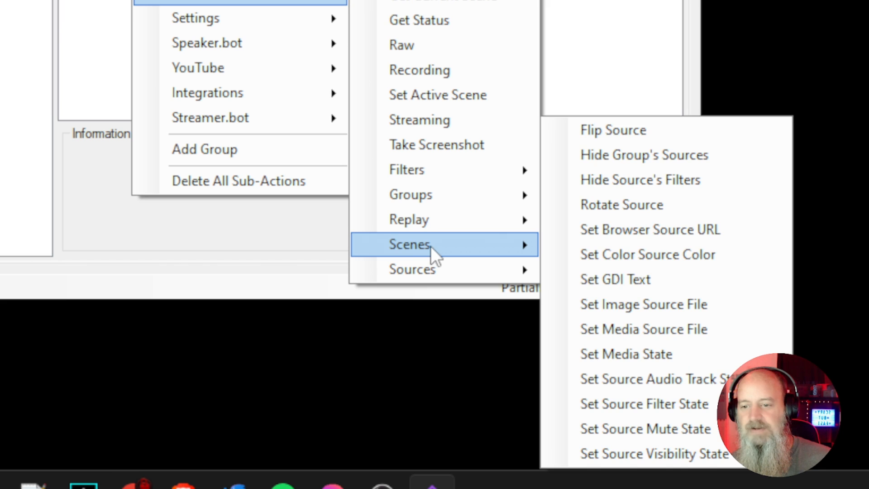
pyautogui.moveTo(431, 246)
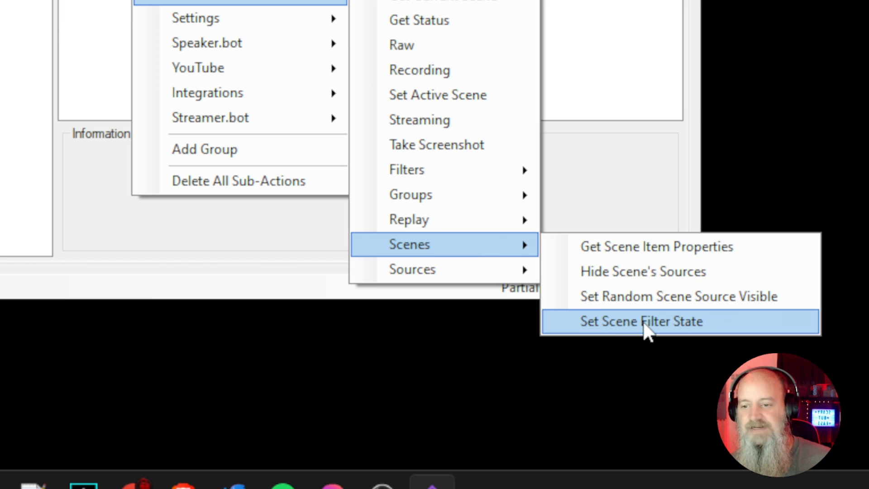
pyautogui.click(713, 327)
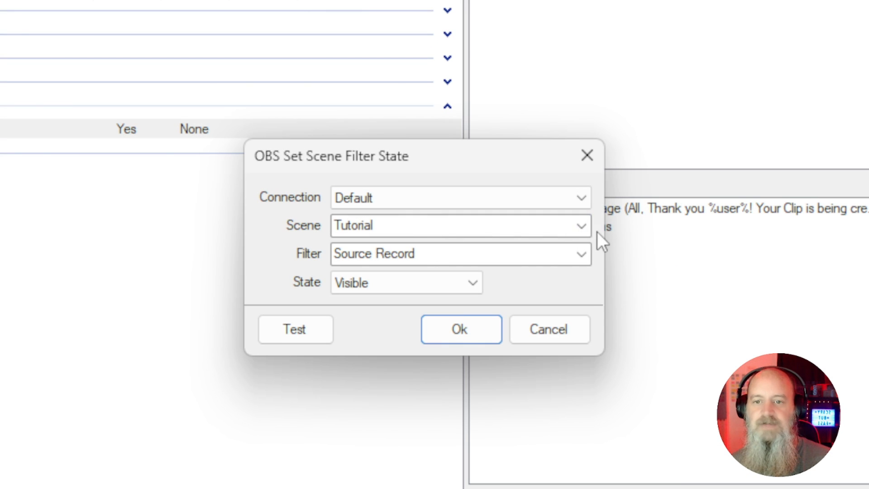
pyautogui.click(581, 226)
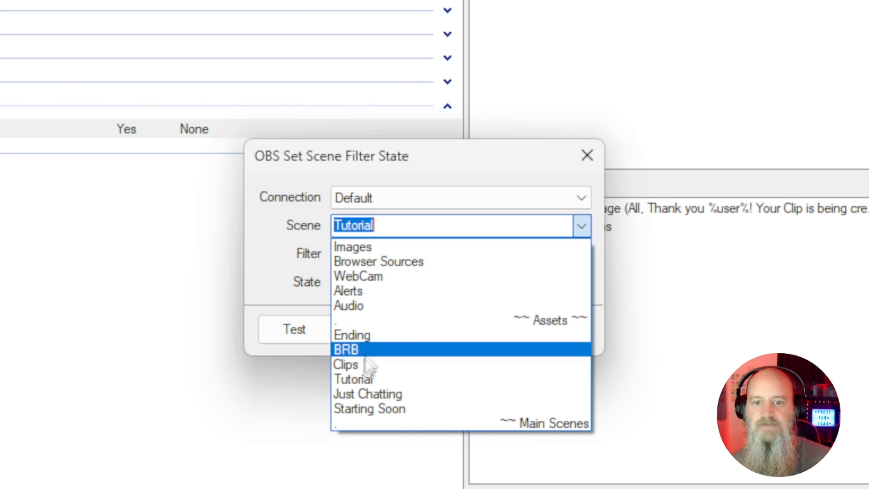
pyautogui.click(351, 365)
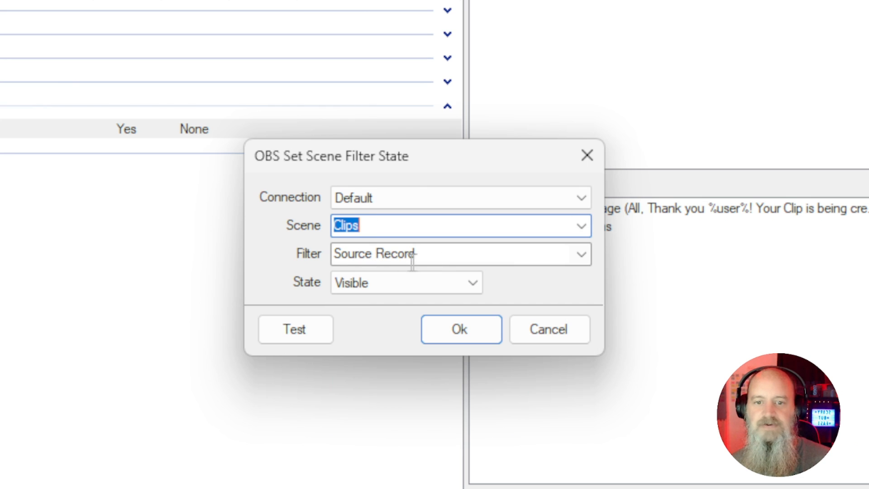
pyautogui.click(449, 326)
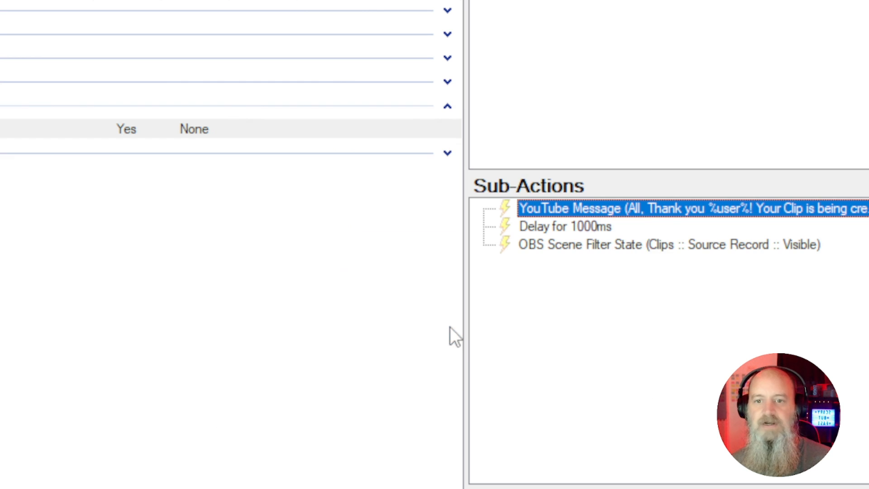
pyautogui.click(593, 308)
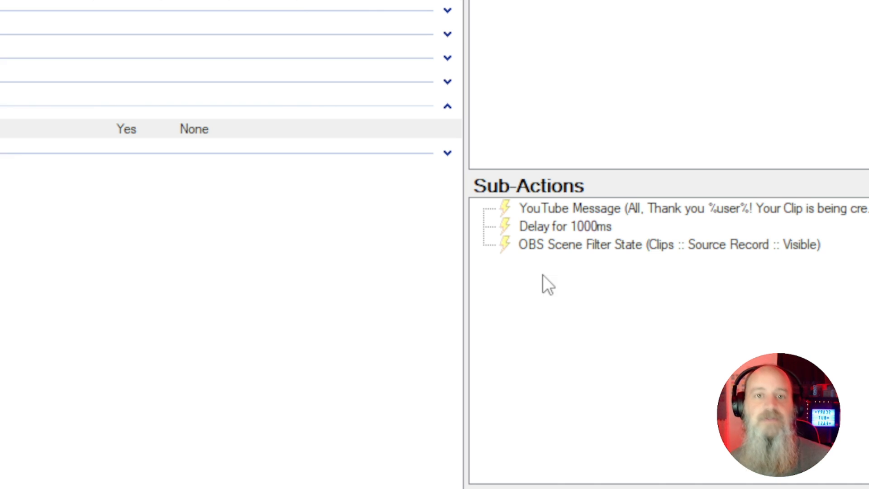
# - Add a Delay sub-action of 5000 milliseconds after the OBS scene filter state sub-action
pyautogui.rightClick(545, 284)
pyautogui.moveTo(588, 347)
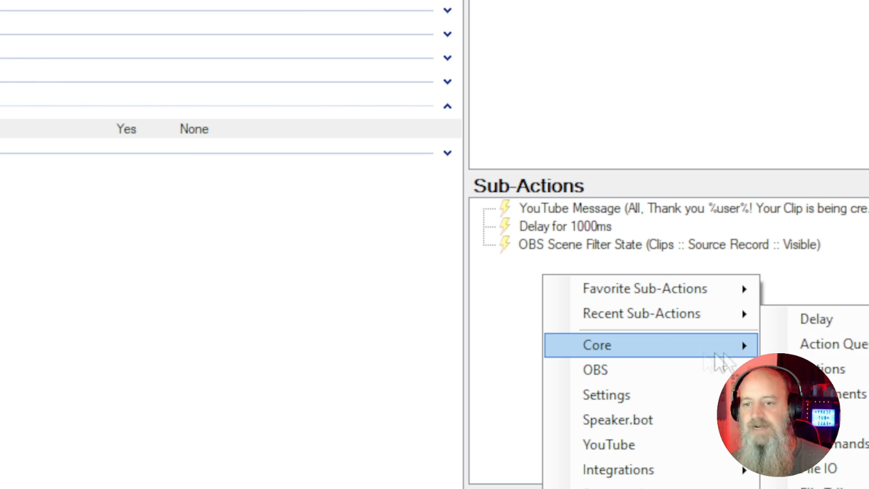
pyautogui.click(795, 326)
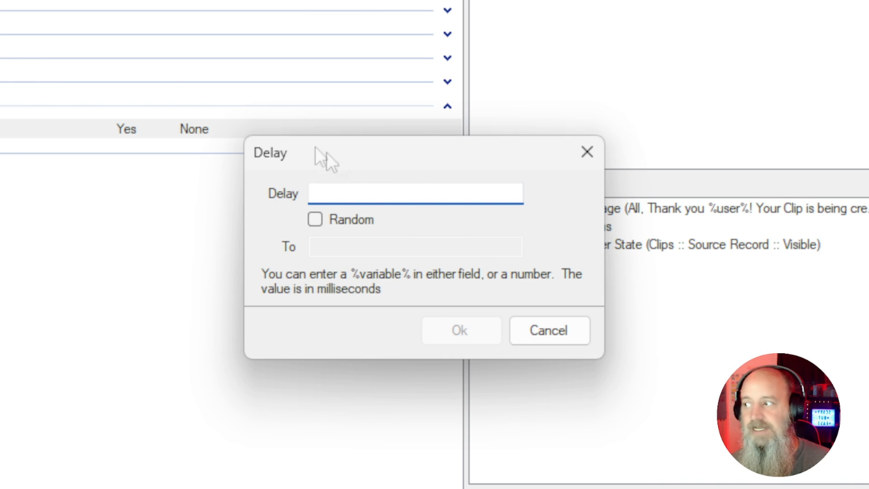
pyautogui.write('30000')
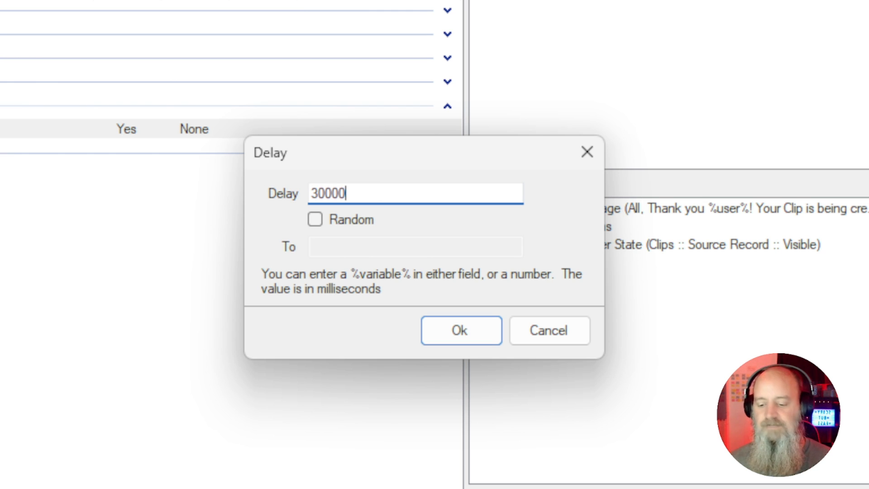
pyautogui.moveTo(351, 188); pyautogui.dragTo(303, 186)
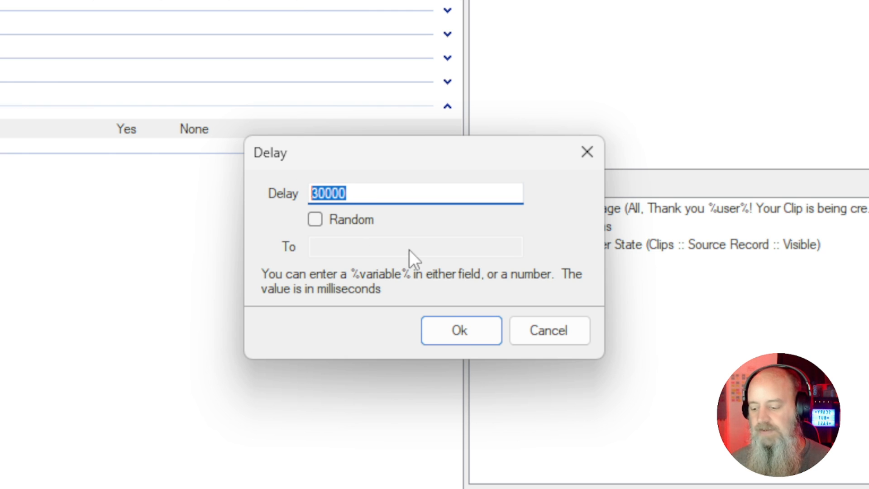
pyautogui.write('5000')
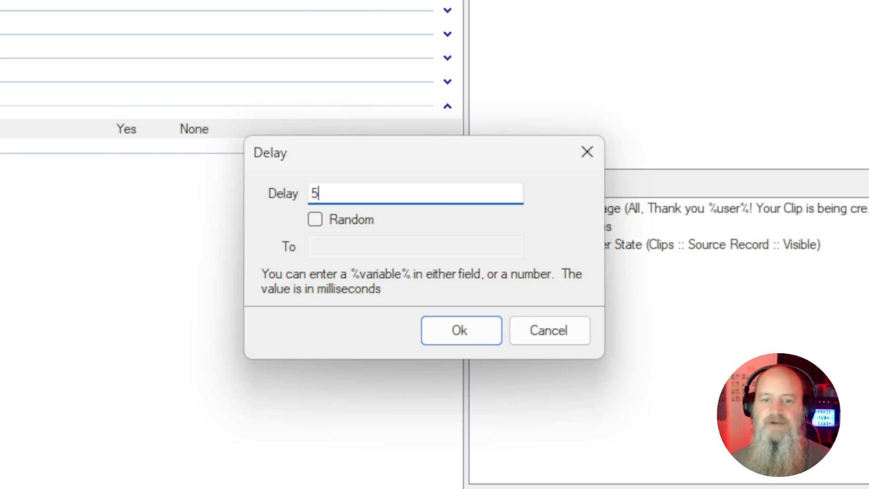
pyautogui.click(457, 334)
# - Duplicate the OBS Scene Filter State sub-action for Clips and set the copy's state to Hidden
pyautogui.rightClick(550, 247)
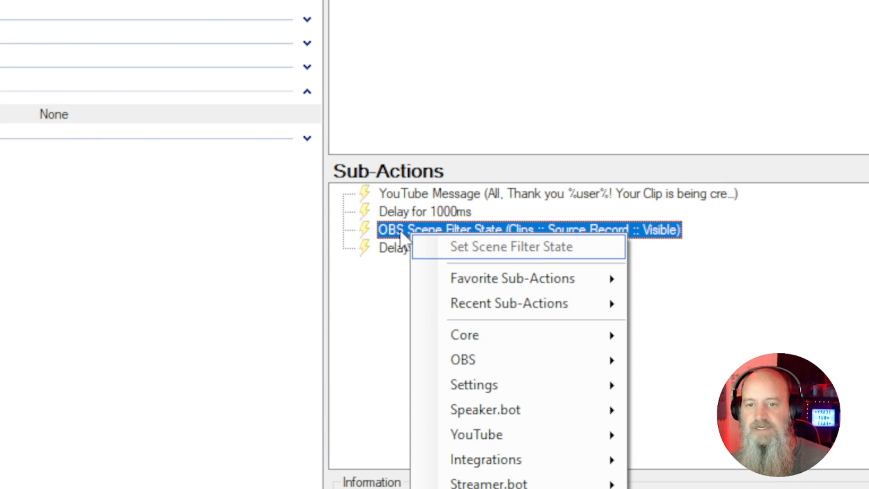
pyautogui.click(400, 230)
pyautogui.rightClick(433, 229)
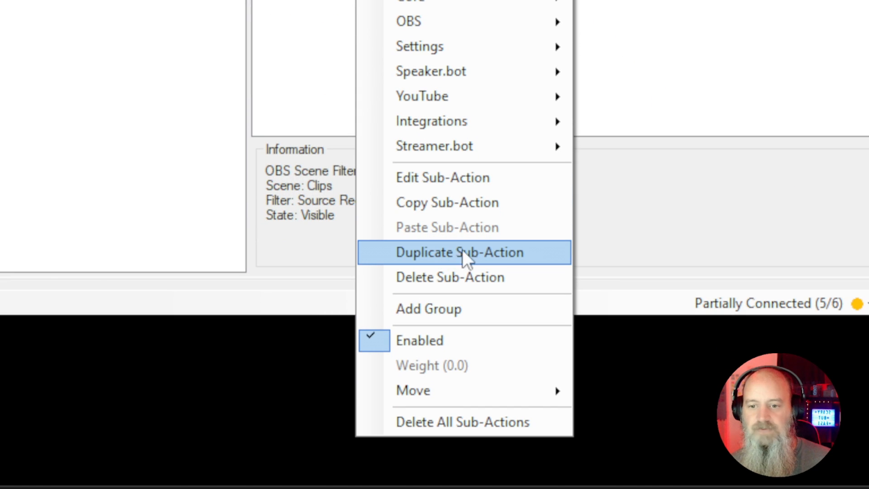
pyautogui.click(436, 253)
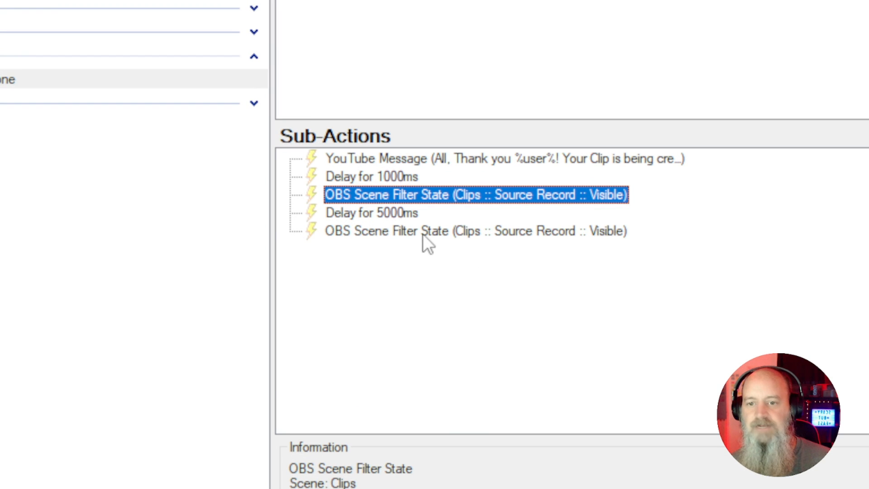
pyautogui.doubleClick(423, 234)
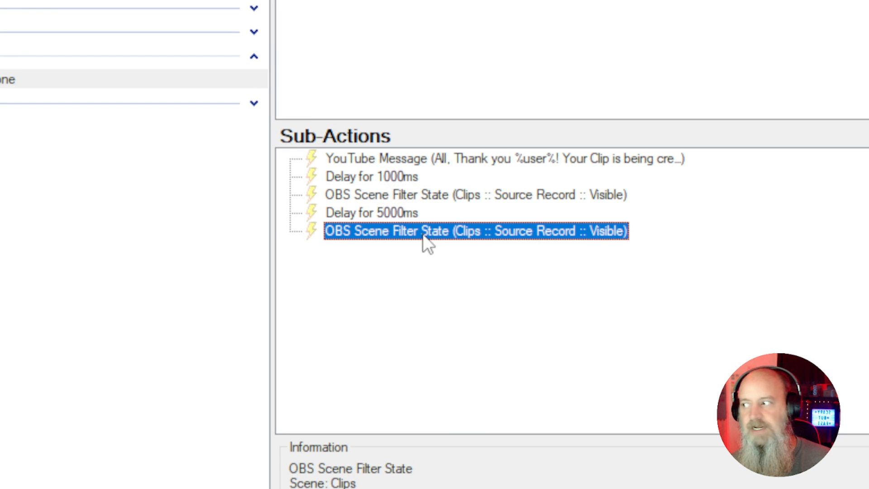
pyautogui.click(220, 232)
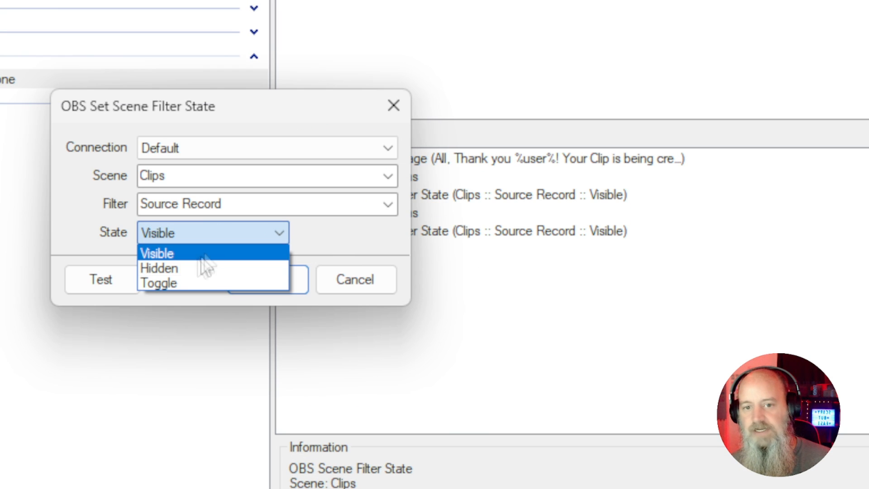
pyautogui.click(184, 268)
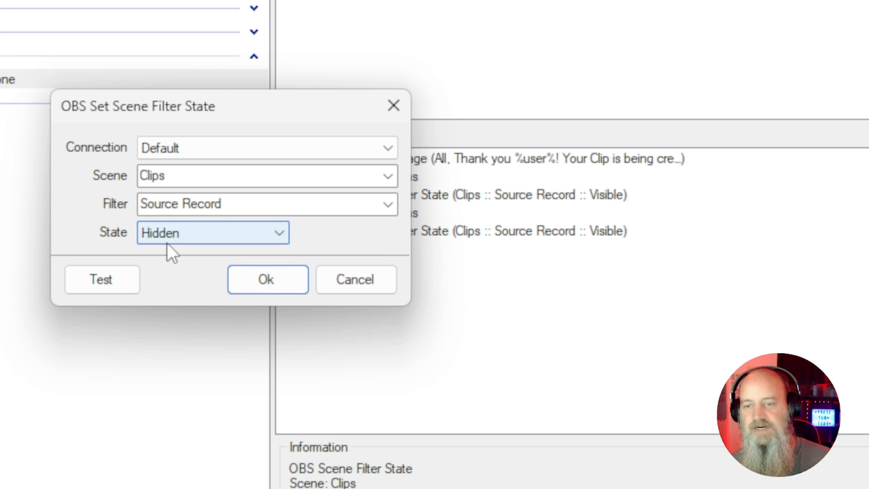
pyautogui.click(263, 283)
pyautogui.click(422, 303)
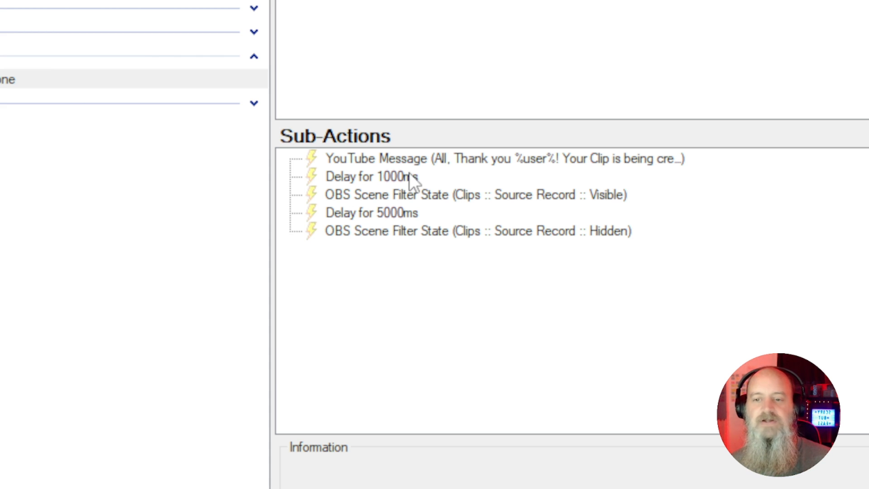
# - Duplicate the YouTube message sub-action and change the copy's message to "Done! %user% your clip has been saved!"
pyautogui.rightClick(409, 158)
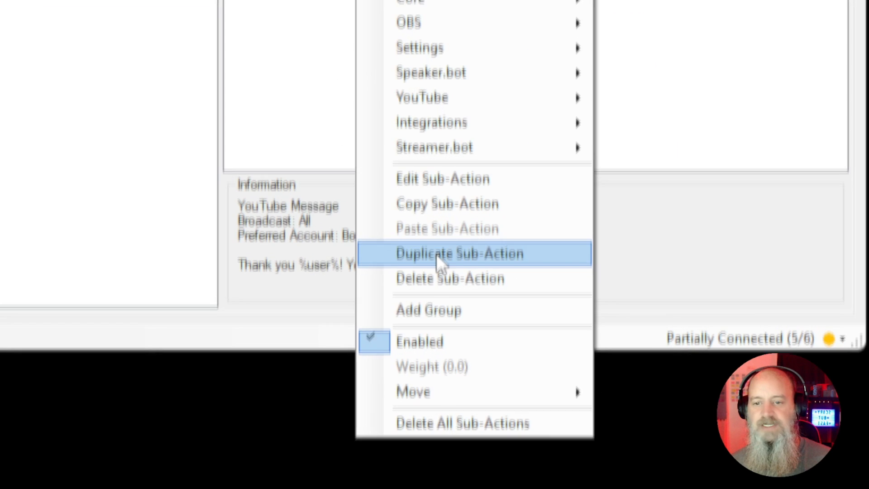
pyautogui.click(442, 254)
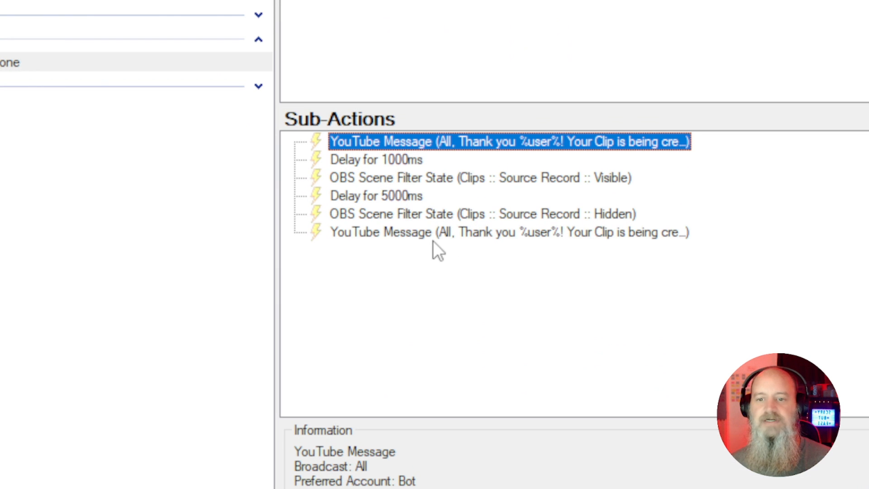
pyautogui.doubleClick(430, 236)
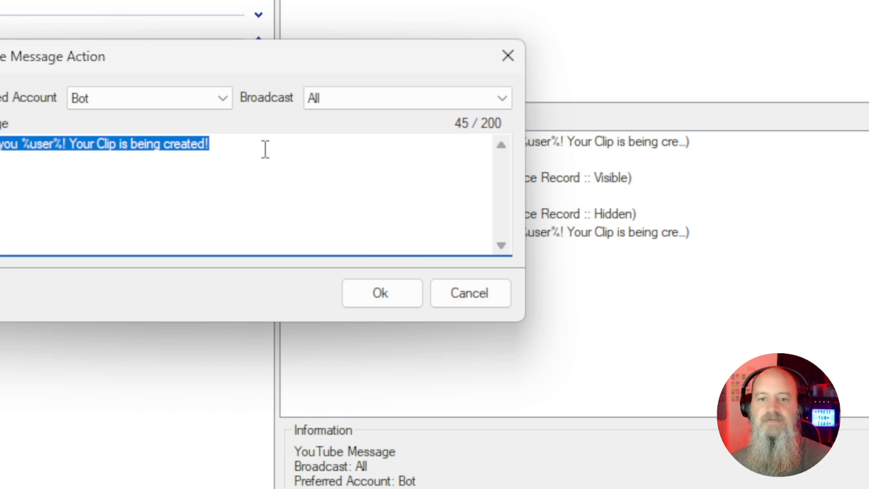
pyautogui.click(258, 145)
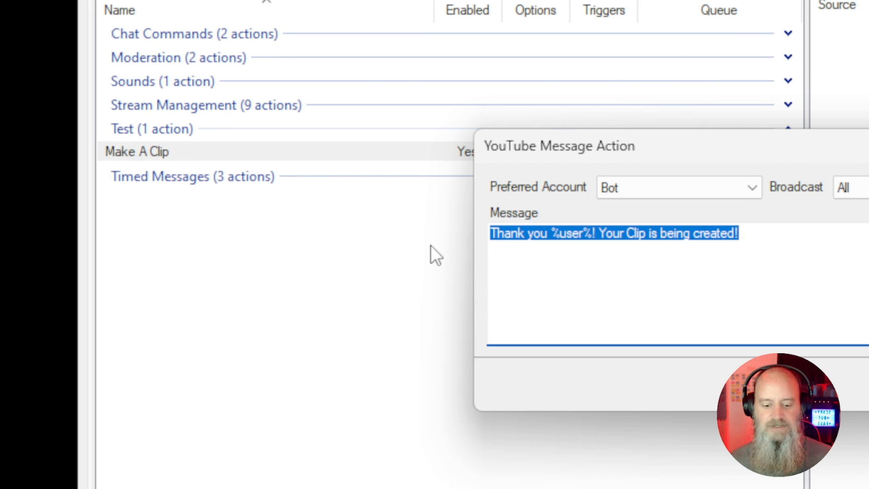
pyautogui.write('D')
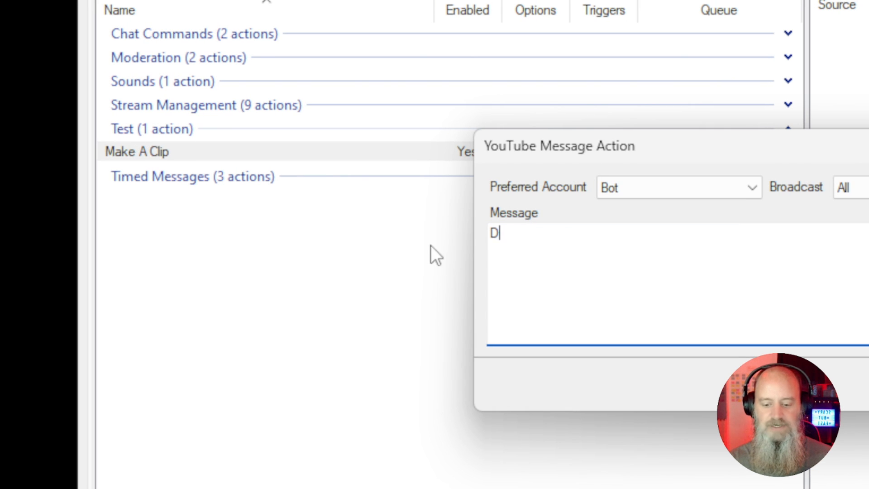
pyautogui.write('one! %')
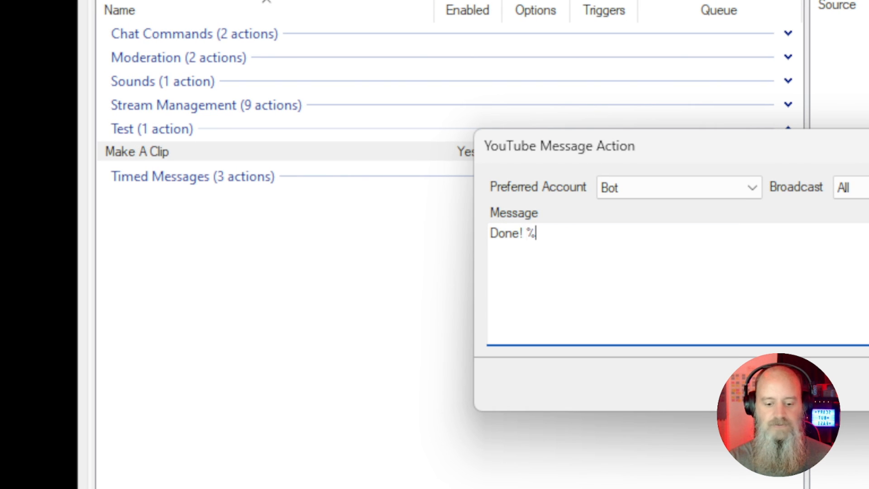
pyautogui.write('user')
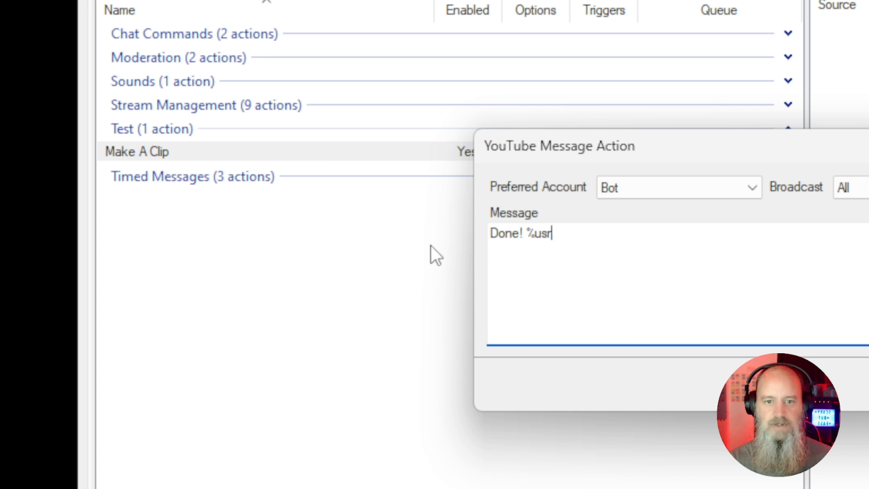
pyautogui.write('% ')
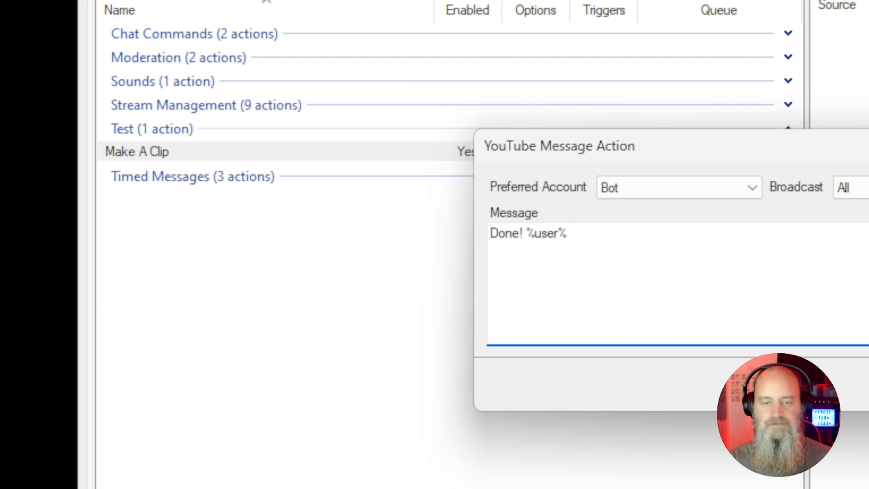
pyautogui.write('your cli')
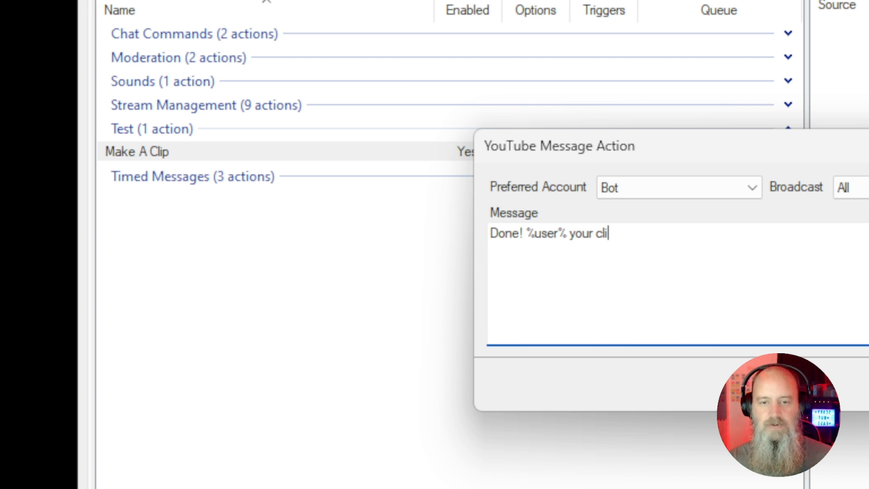
pyautogui.write('p has bee')
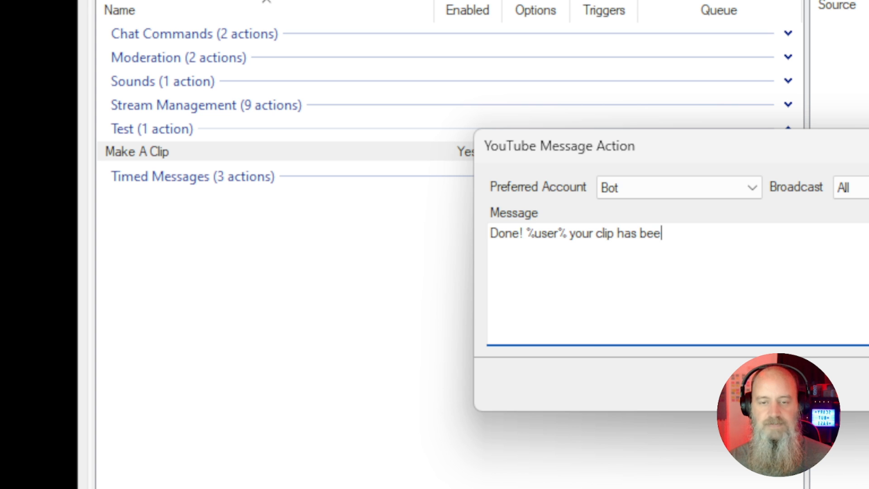
pyautogui.write('n saved')
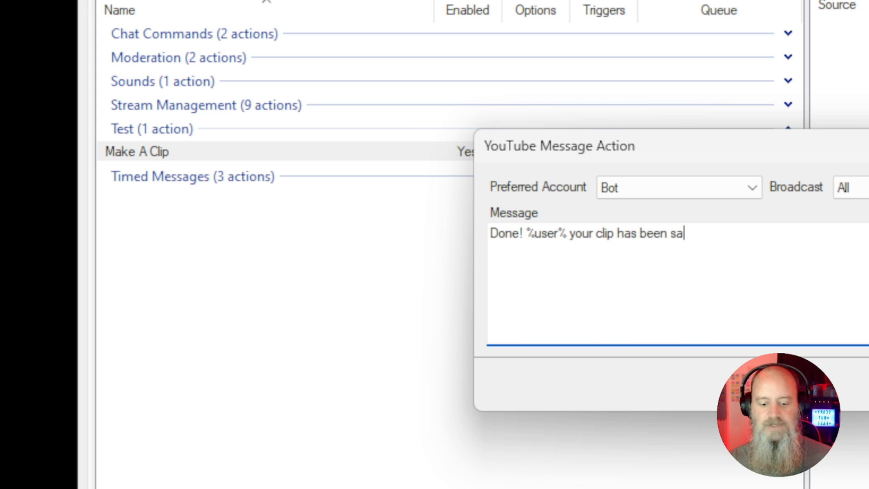
pyautogui.write('!')
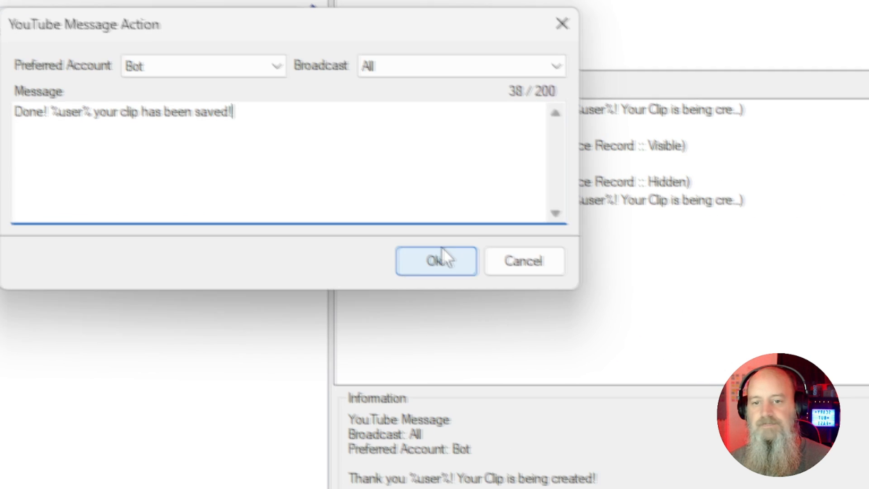
pyautogui.click(442, 262)
pyautogui.click(440, 254)
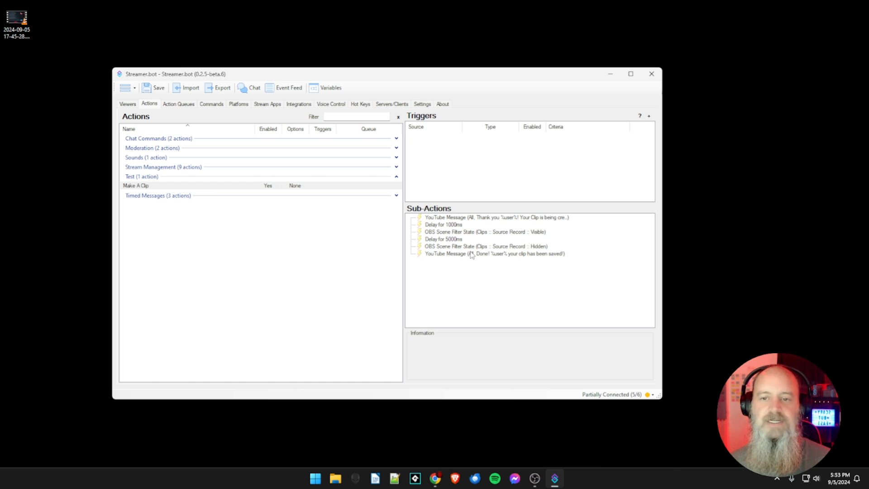
# - Add a Command Triggered trigger from the core command triggers to the Make A Clip action
pyautogui.rightClick(428, 154)
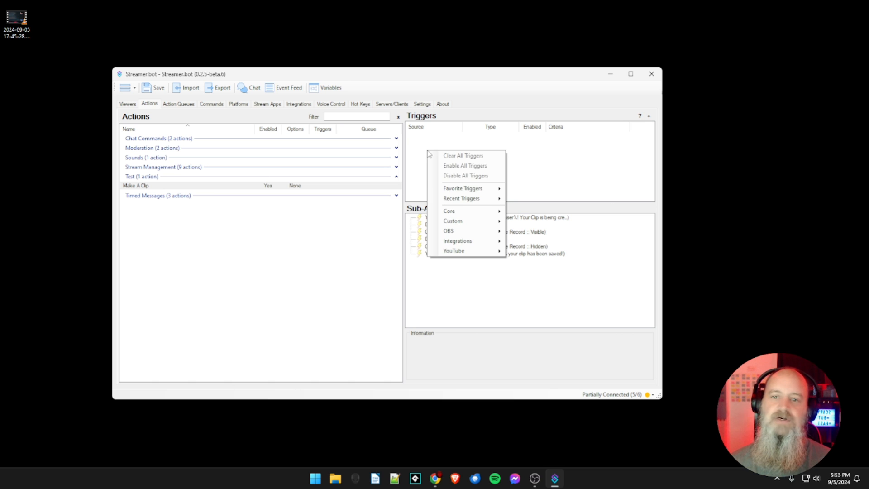
pyautogui.moveTo(455, 217)
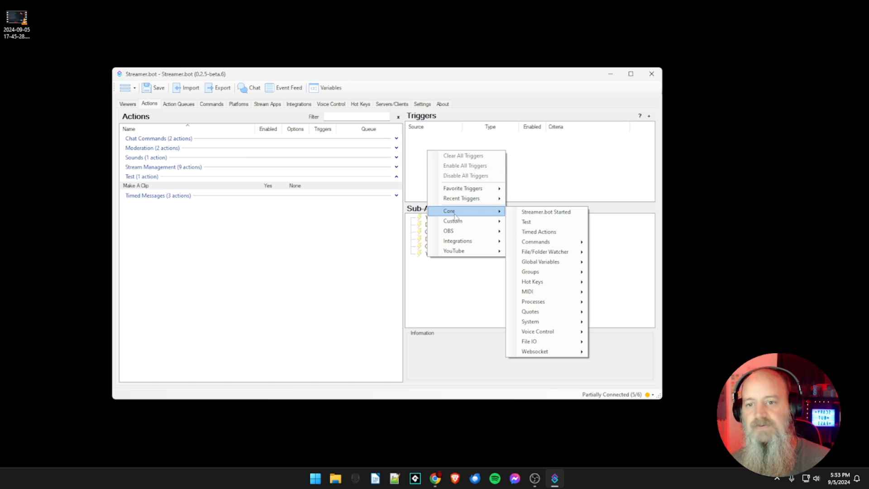
pyautogui.moveTo(545, 245)
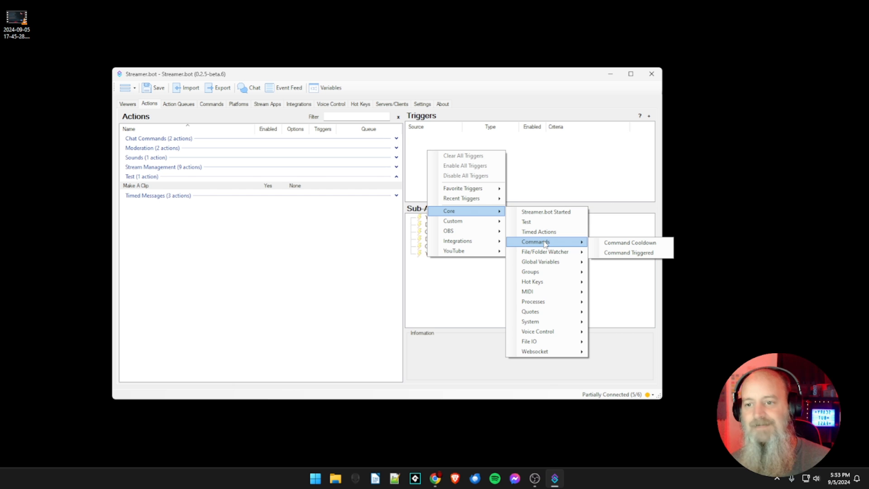
pyautogui.click(620, 257)
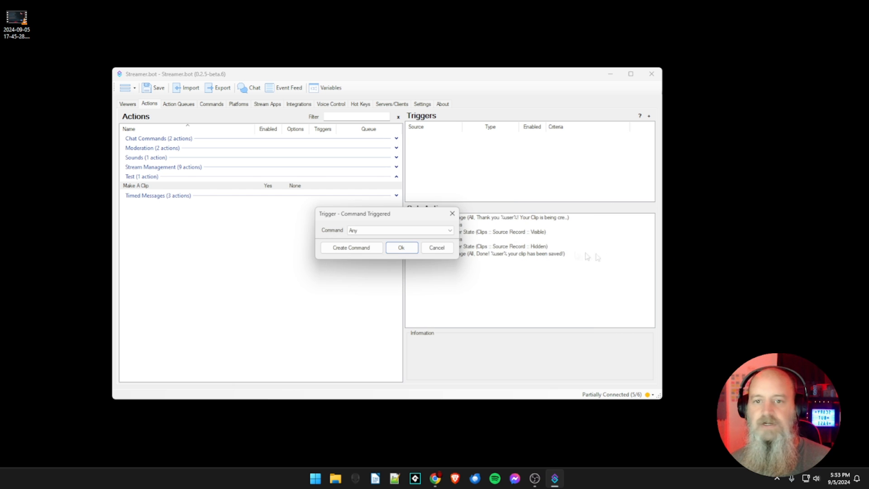
# - Create the command "Clip Test" with !clip, YouTube Message as its only source and both ignore options off, and assign it to the trigger
pyautogui.click(366, 252)
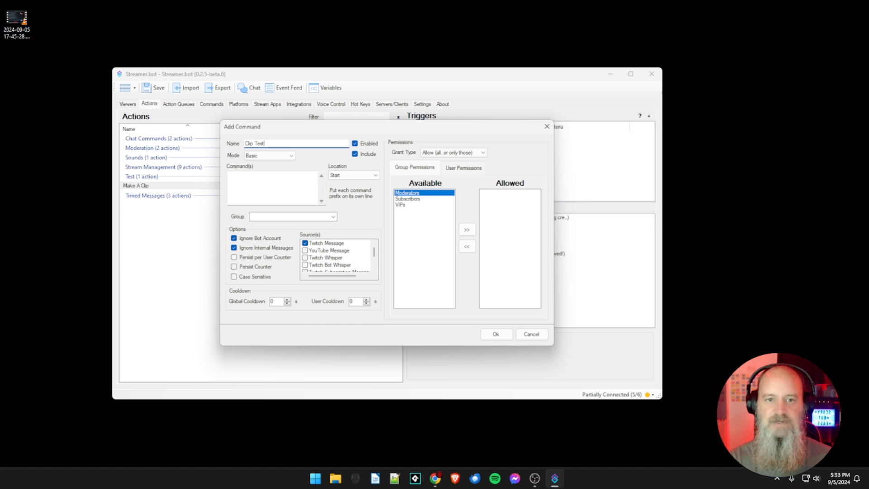
pyautogui.click(260, 182)
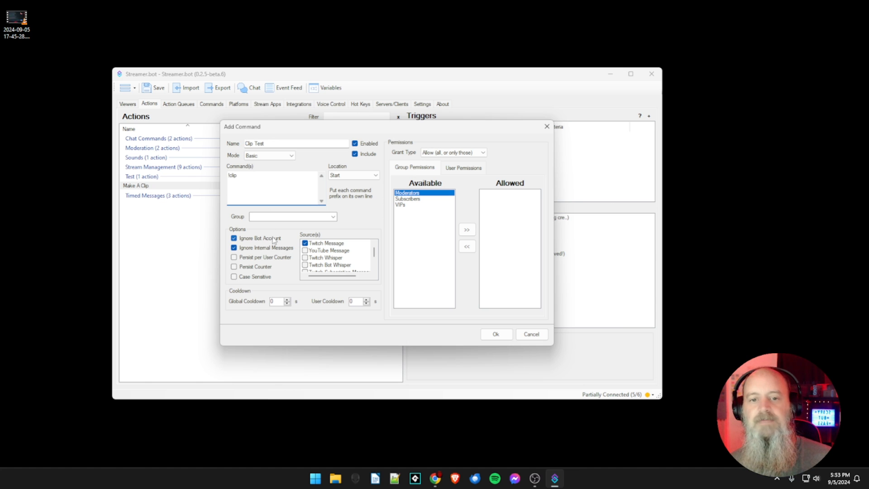
pyautogui.click(305, 250)
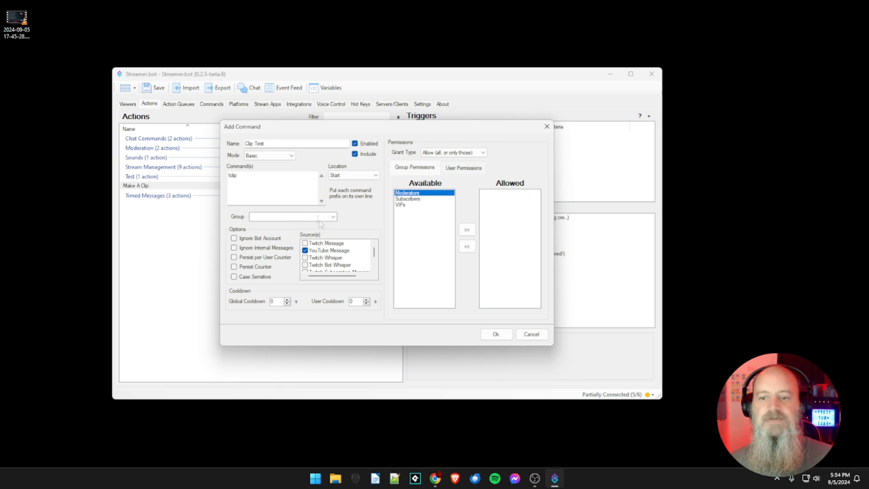
pyautogui.click(495, 335)
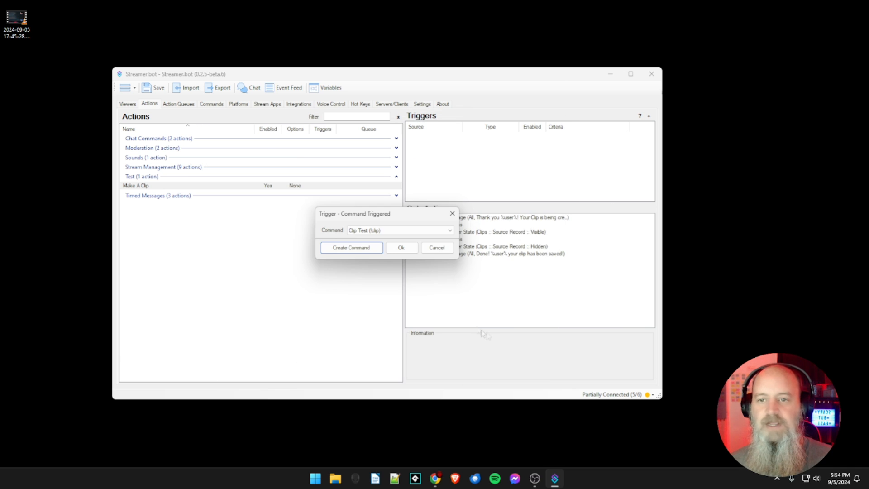
pyautogui.click(396, 252)
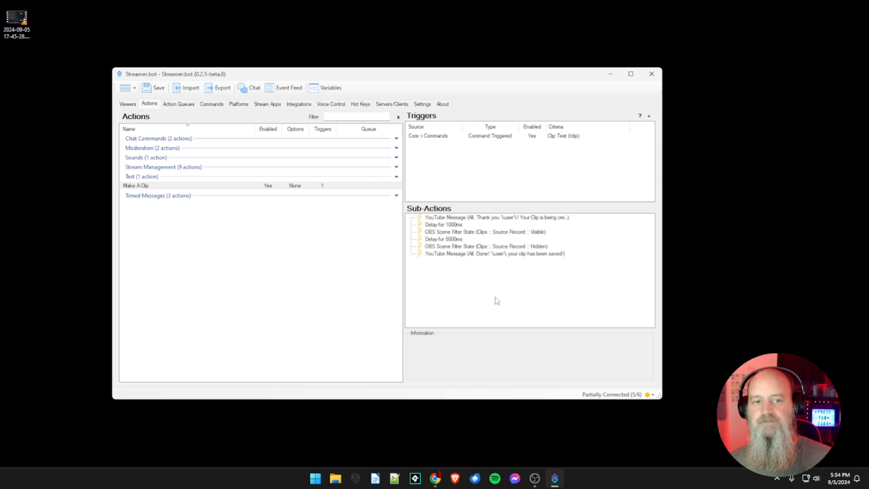
pyautogui.click(2, 28)
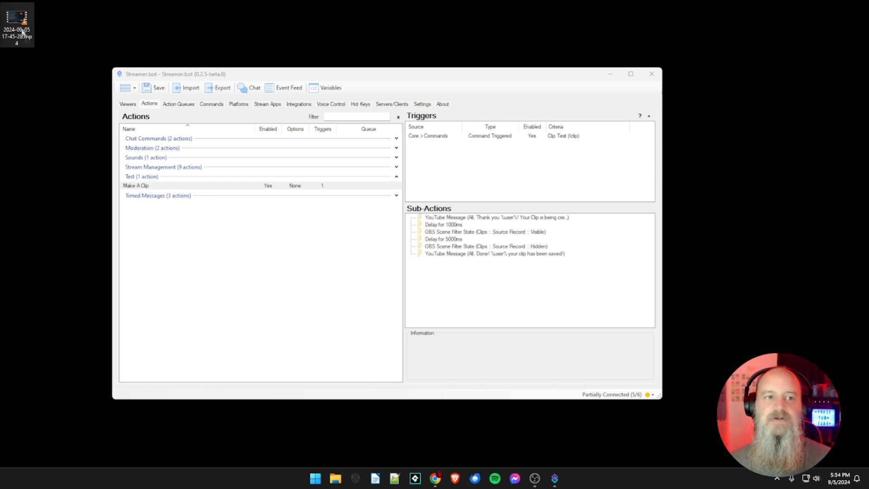
pyautogui.press('Delete')
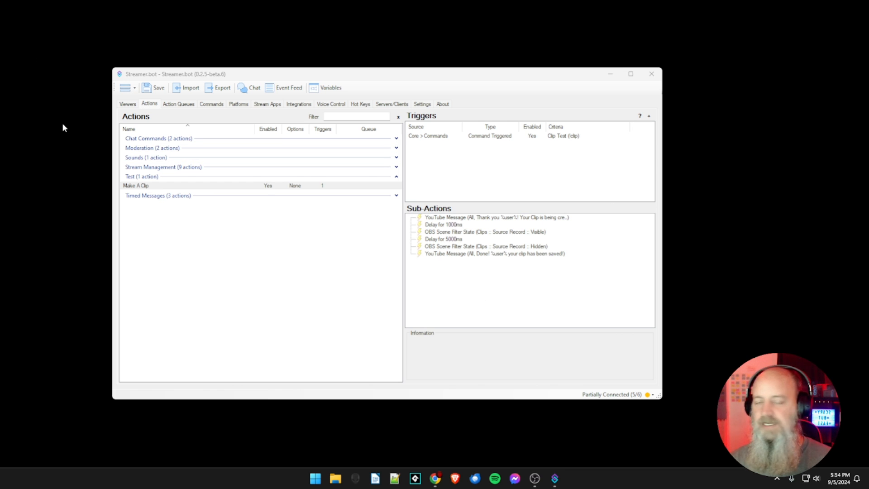
pyautogui.click(535, 478)
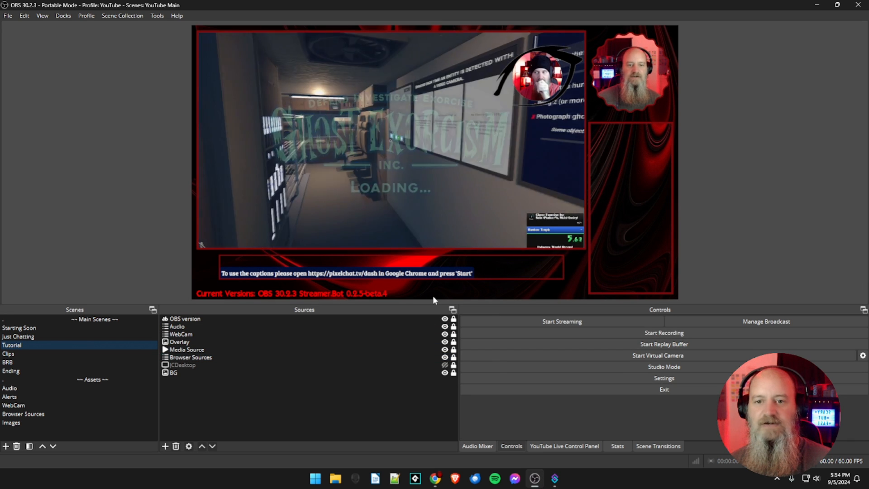
pyautogui.click(833, 5)
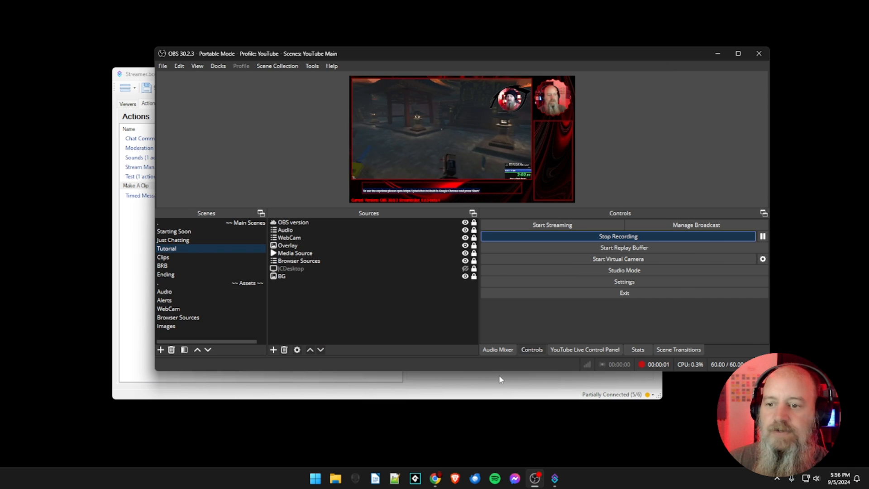
# - Switch to Streamer.bot and test the Clip Test command trigger with both YouTube Message sub-actions disabled
pyautogui.click(463, 386)
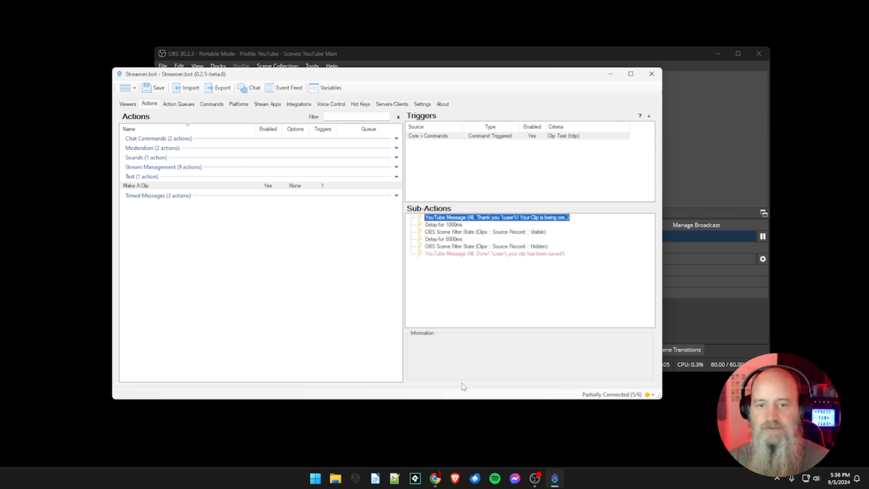
pyautogui.rightClick(451, 138)
pyautogui.click(459, 147)
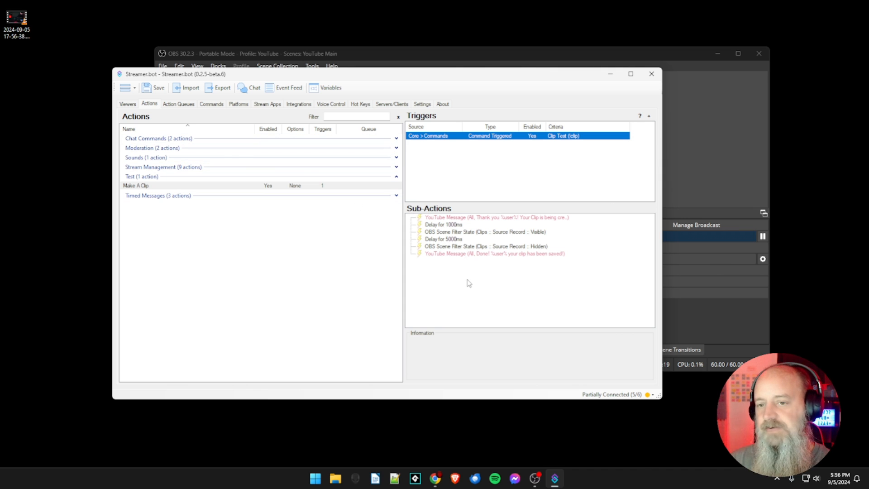
# - Stop the recording in OBS and re-enable both YouTube Message sub-actions in Streamer.bot
pyautogui.click(720, 334)
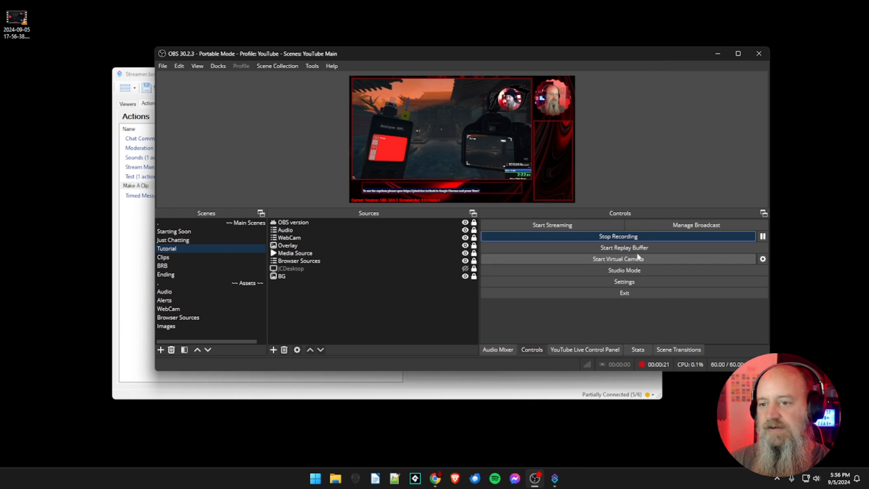
pyautogui.click(630, 237)
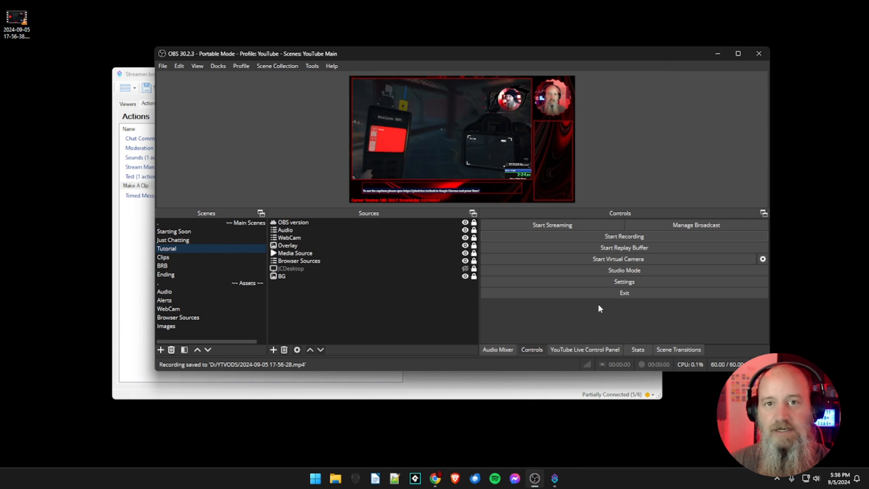
pyautogui.click(524, 383)
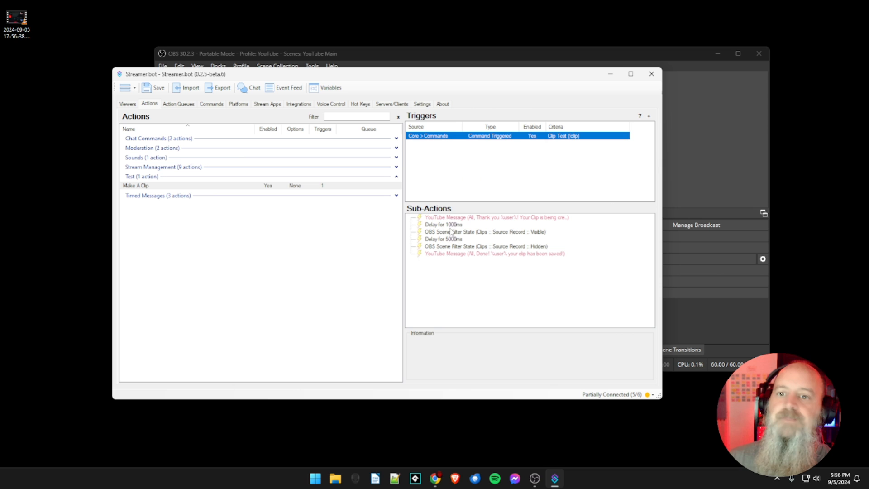
pyautogui.click(481, 305)
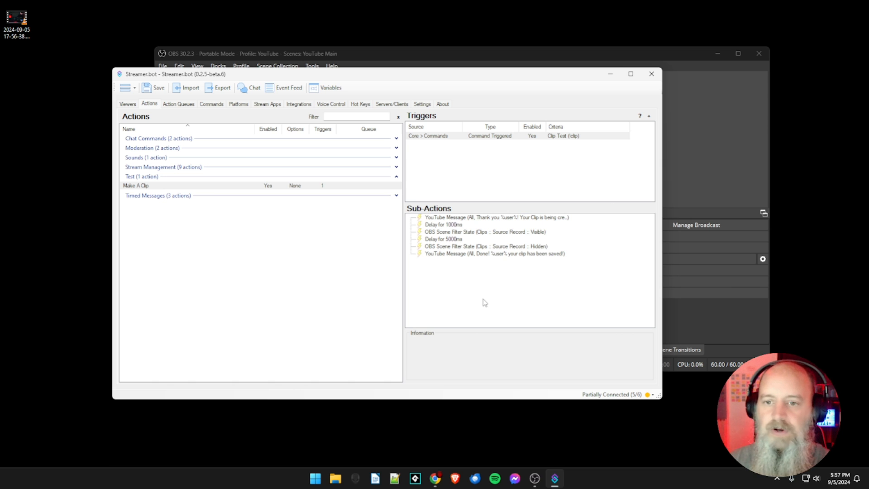
# - Switch to OBS and inspect the Clips scene with its Image and Tutorial sources in an enlarged window
pyautogui.click(721, 342)
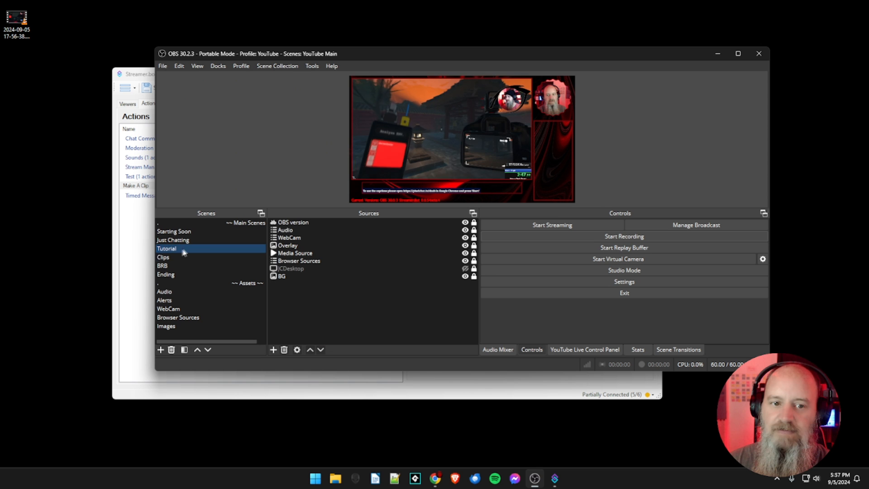
pyautogui.click(171, 257)
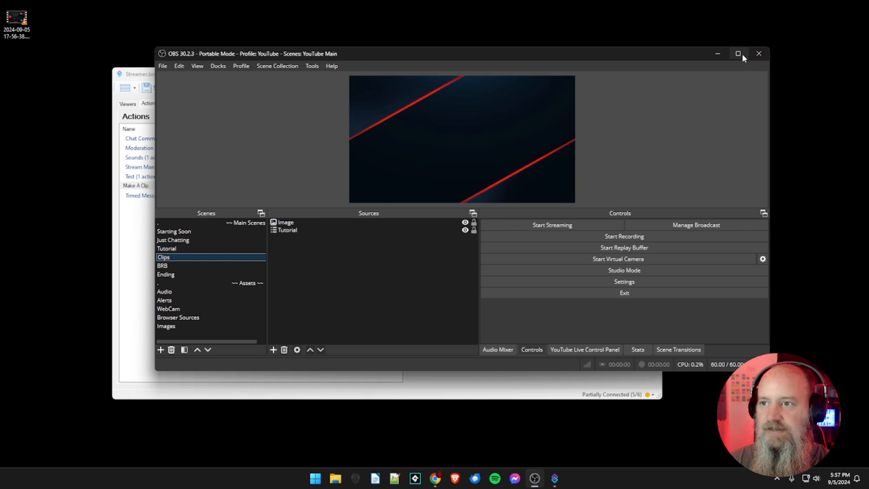
pyautogui.click(737, 53)
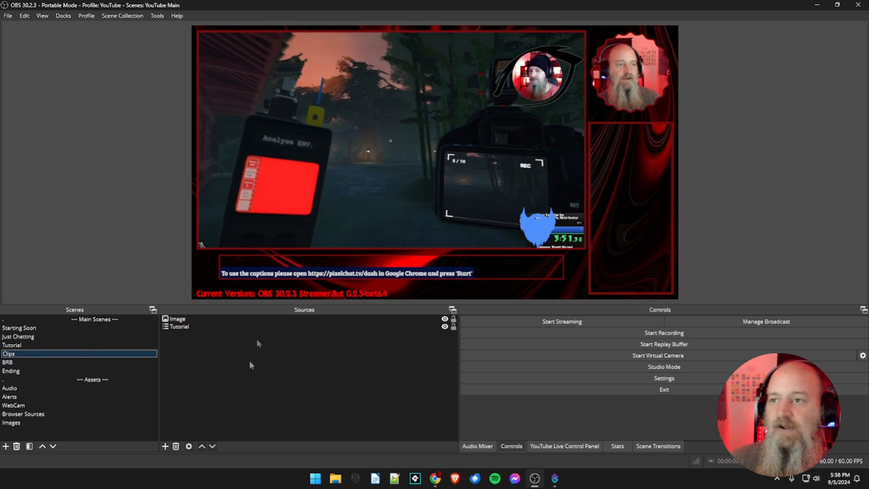
pyautogui.click(836, 5)
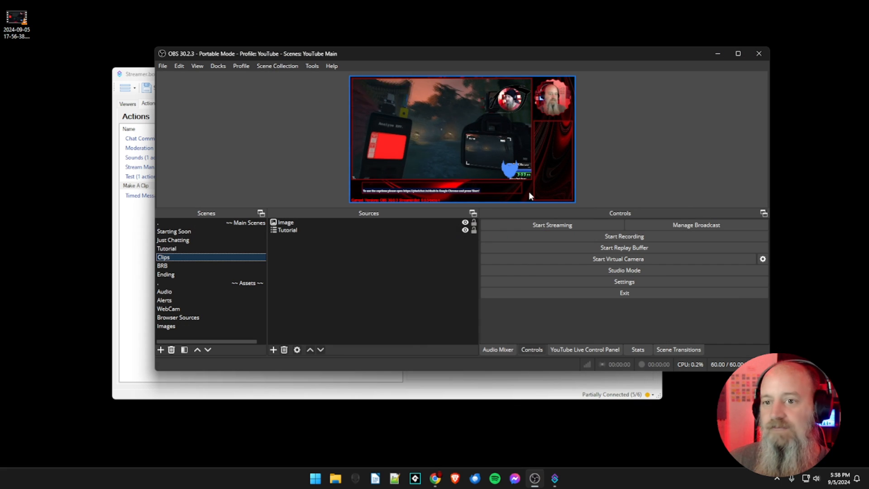